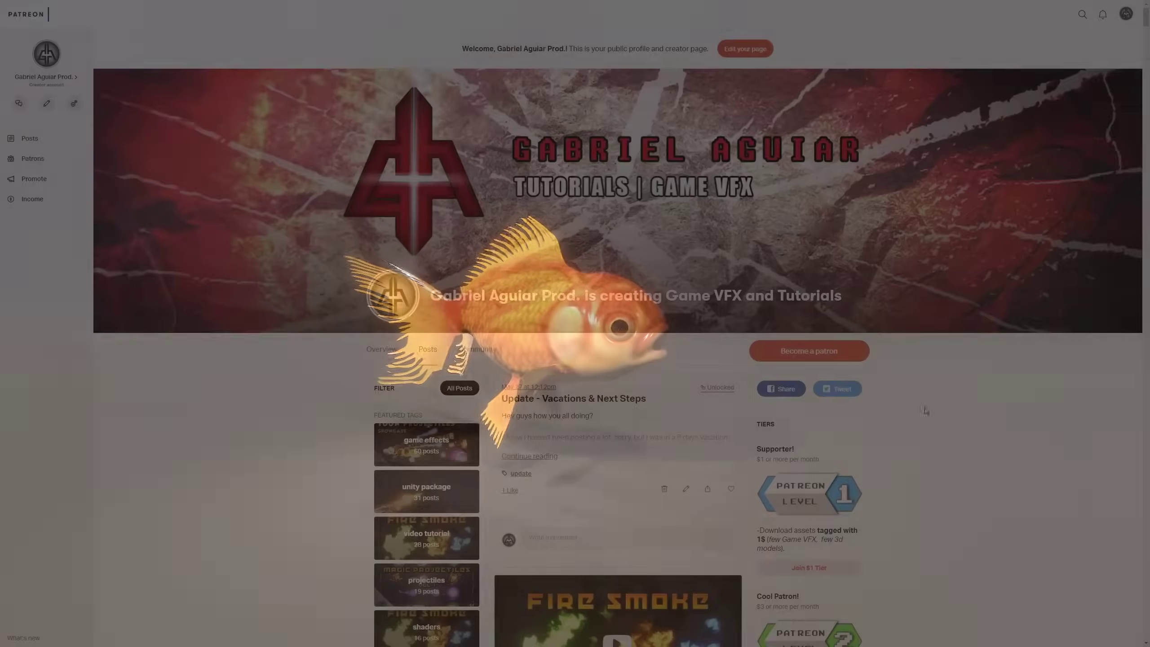
Look through the Patreon posts on game VFX and shader packages, and view the rigged goldfish model
scroll(929, 415, "down", 15)
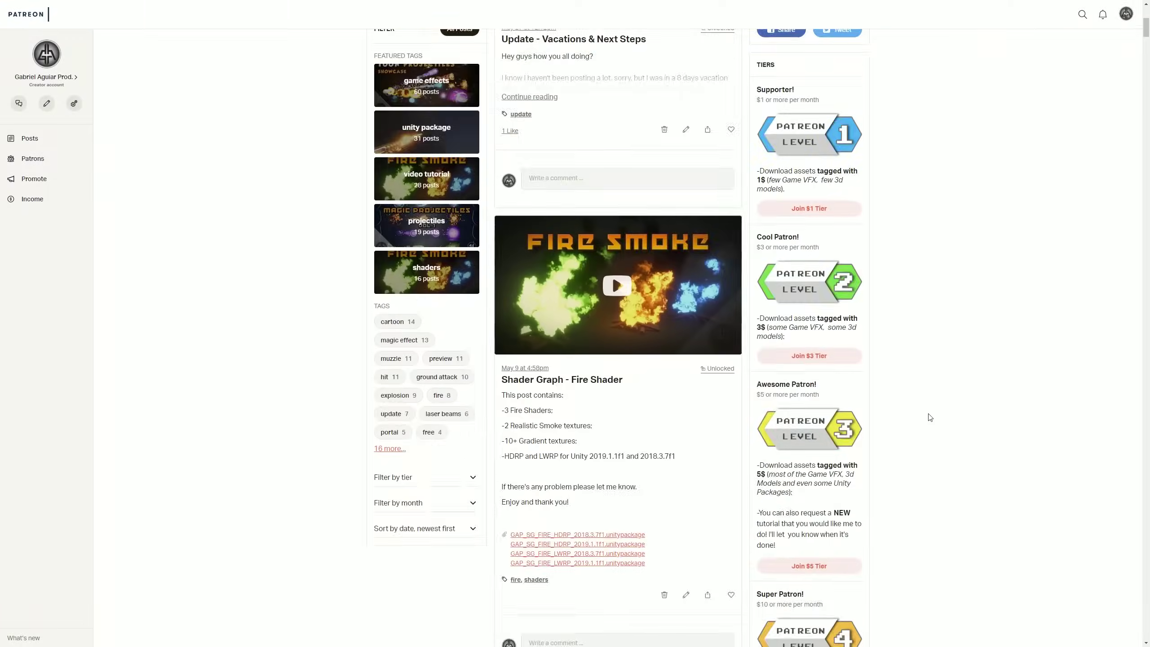
scroll(929, 421, "down", 8)
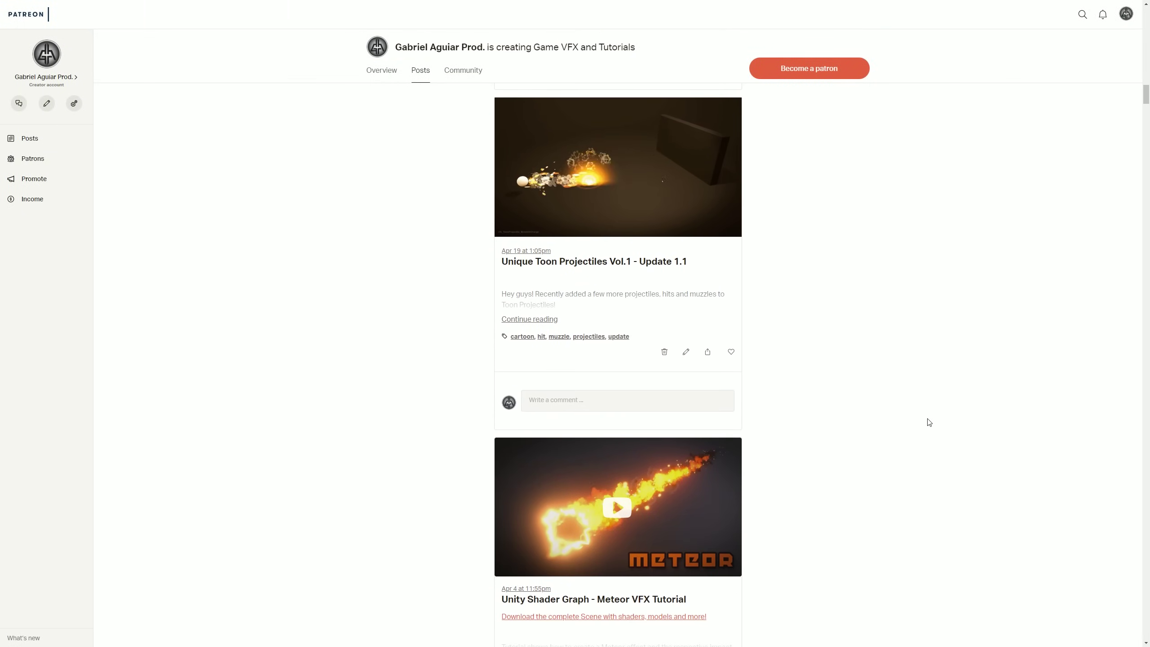
scroll(927, 423, "down", 8)
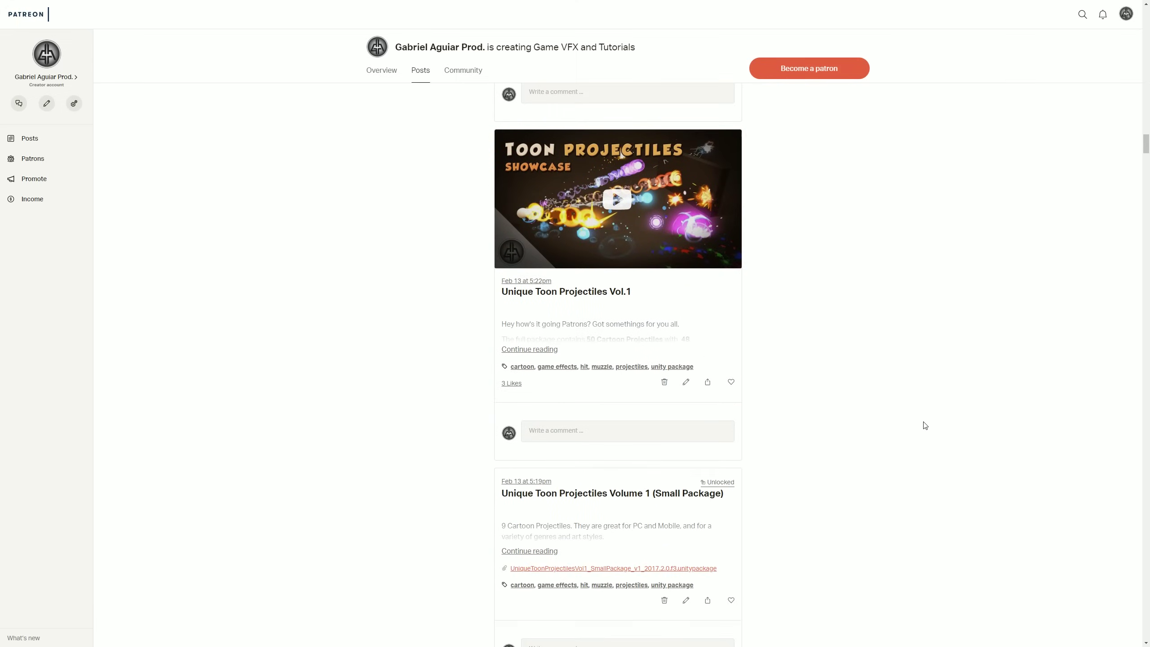
scroll(925, 426, "down", 20)
scroll(915, 428, "down", 12)
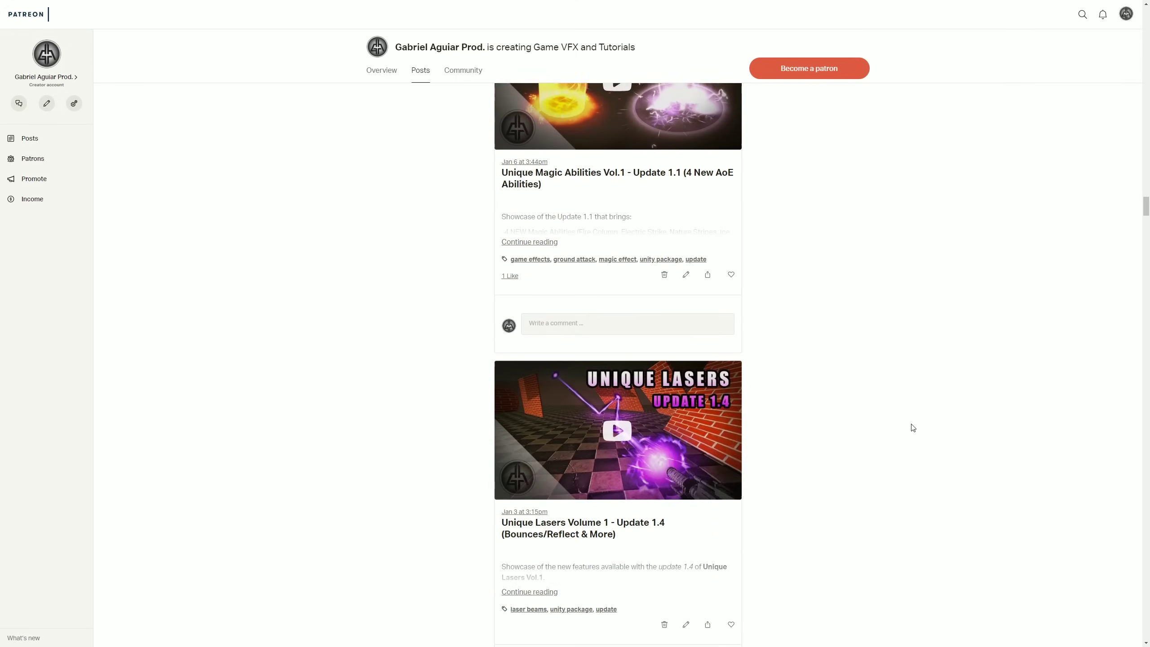
scroll(914, 428, "down", 20)
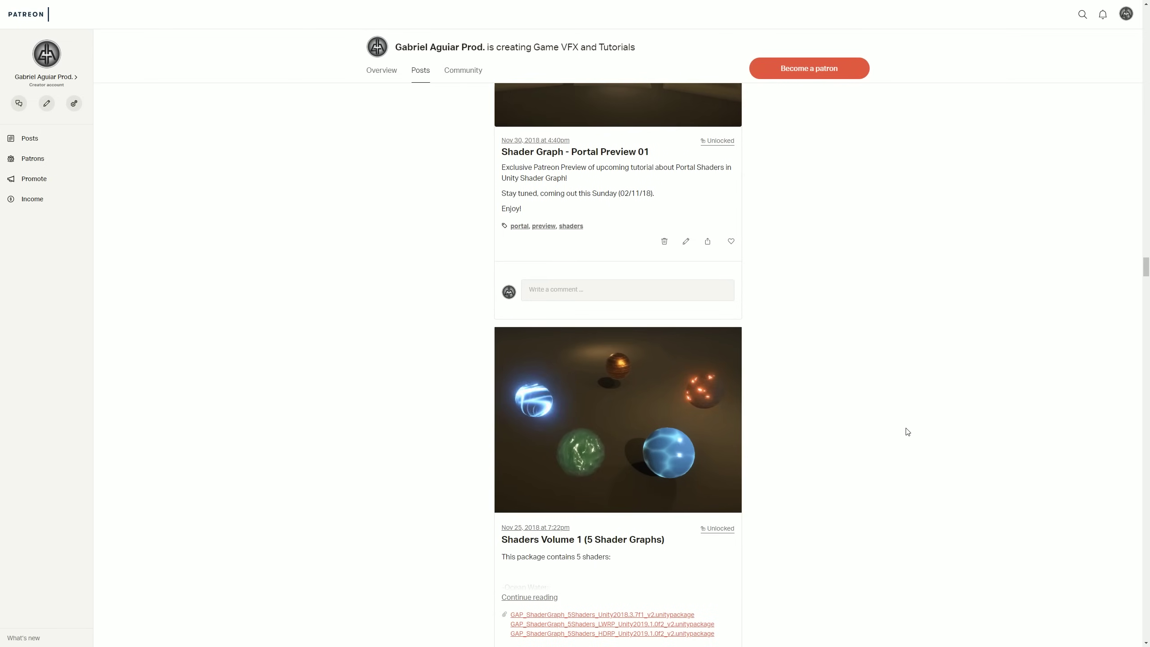
scroll(908, 432, "down", 15)
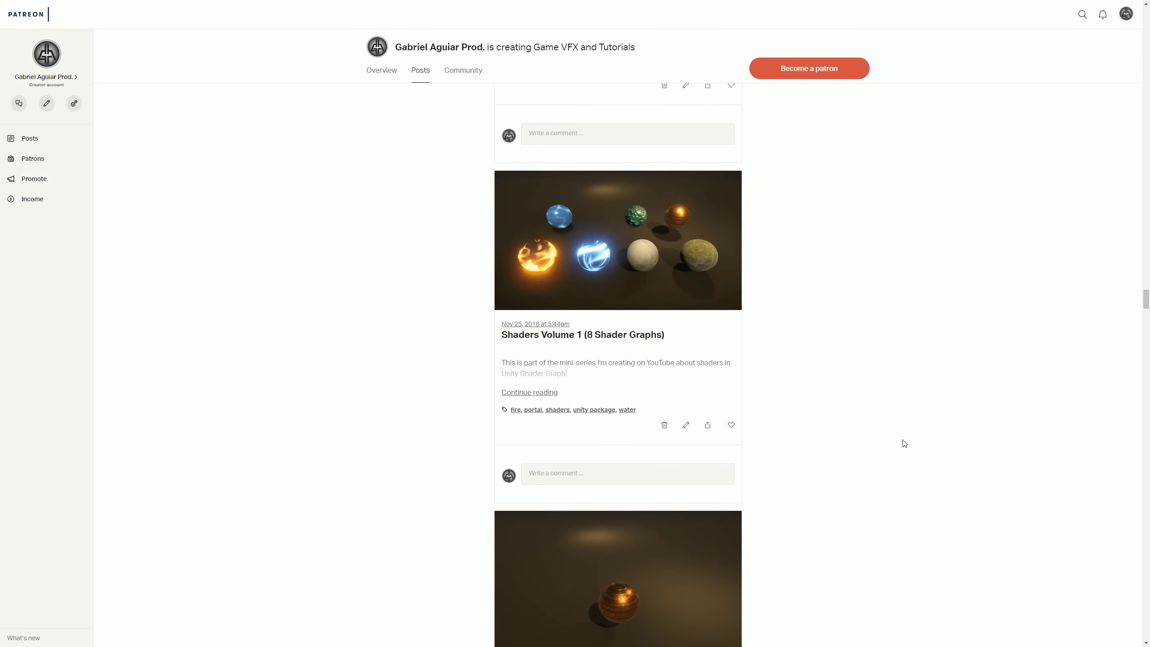
scroll(904, 444, "down", 20)
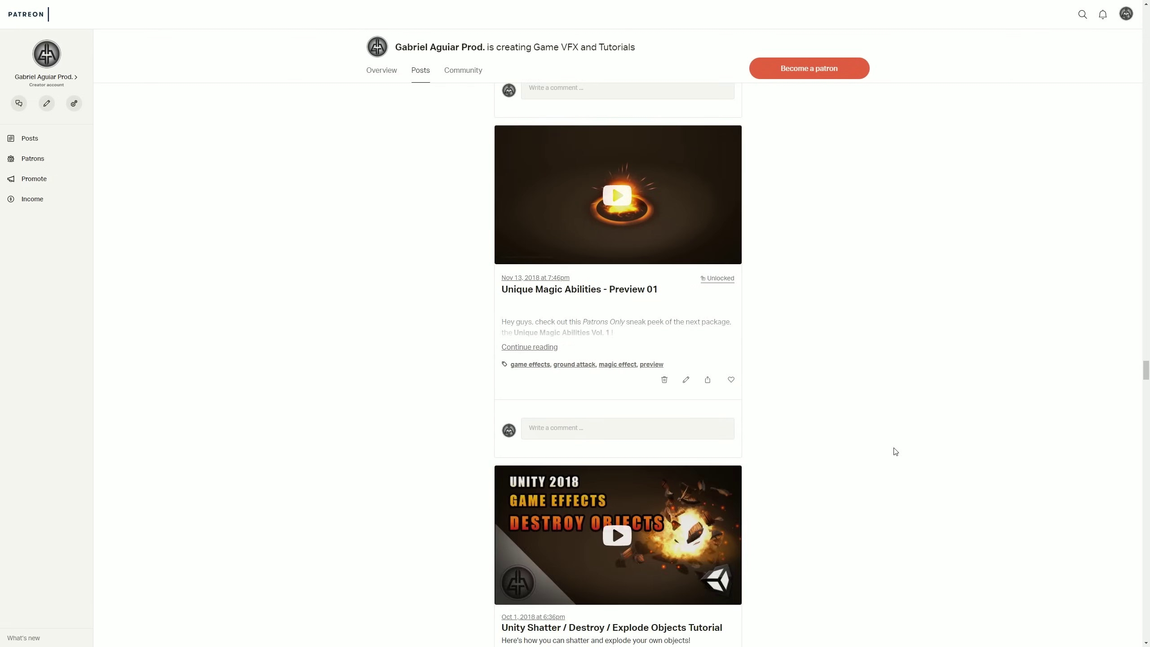
scroll(896, 452, "down", 20)
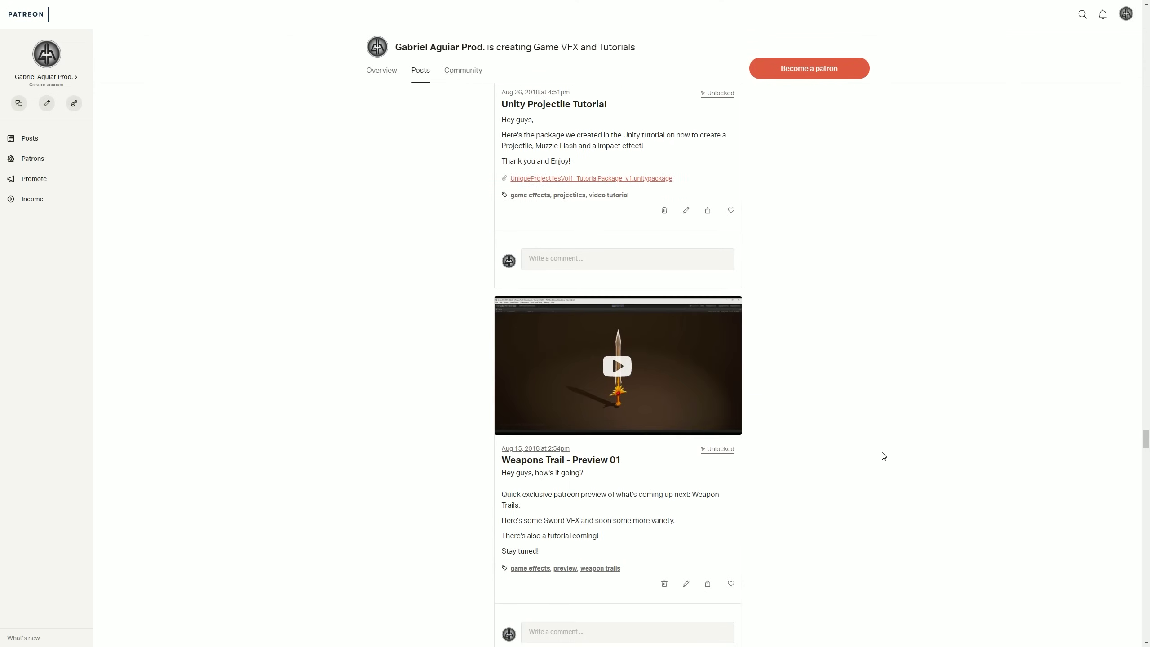
scroll(884, 456, "down", 20)
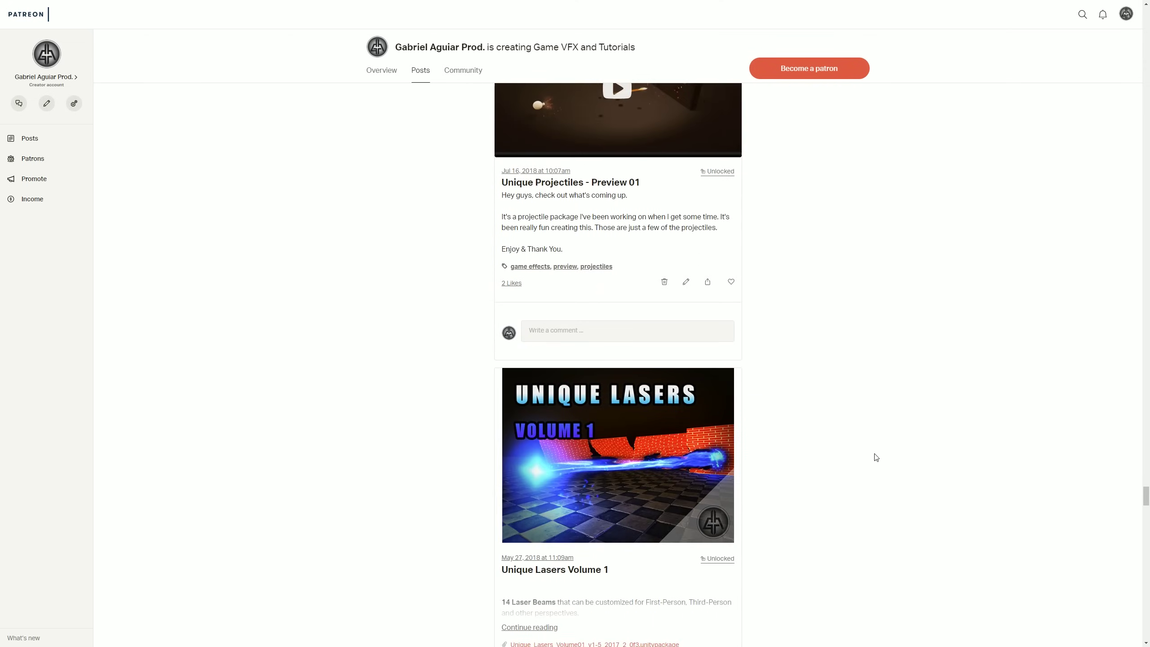
scroll(876, 457, "down", 20)
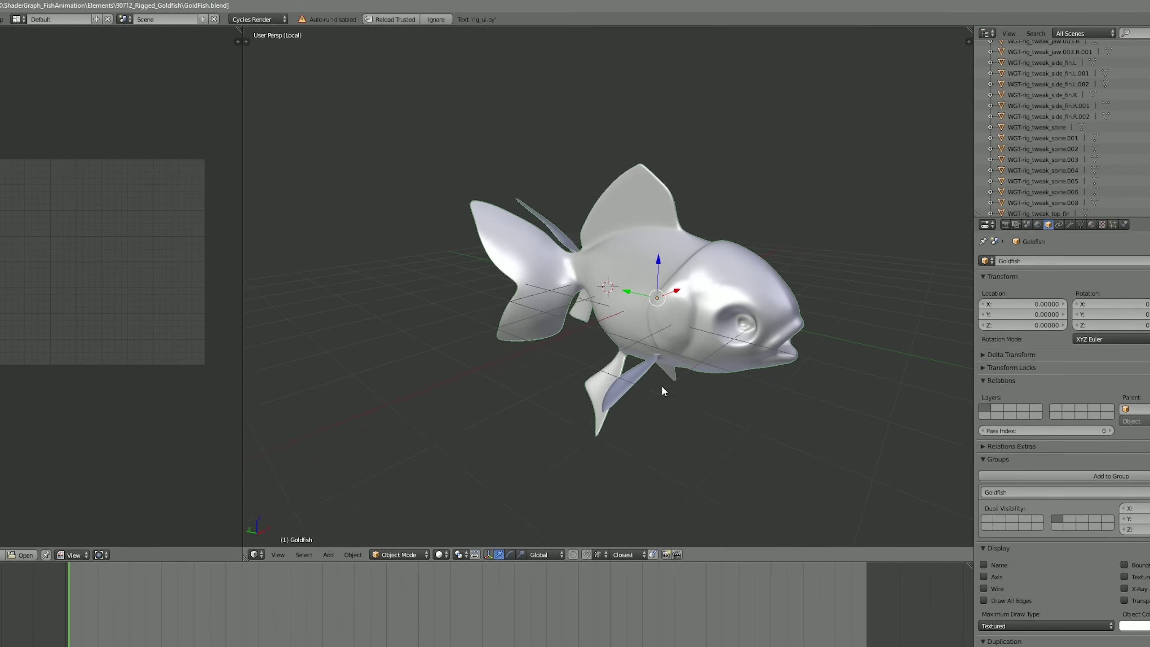
mouse_move(661, 387)
middle_mouse_down()
mouse_move(708, 389)
mouse_move(730, 375)
mouse_move(633, 367)
mouse_move(653, 394)
middle_mouse_up()
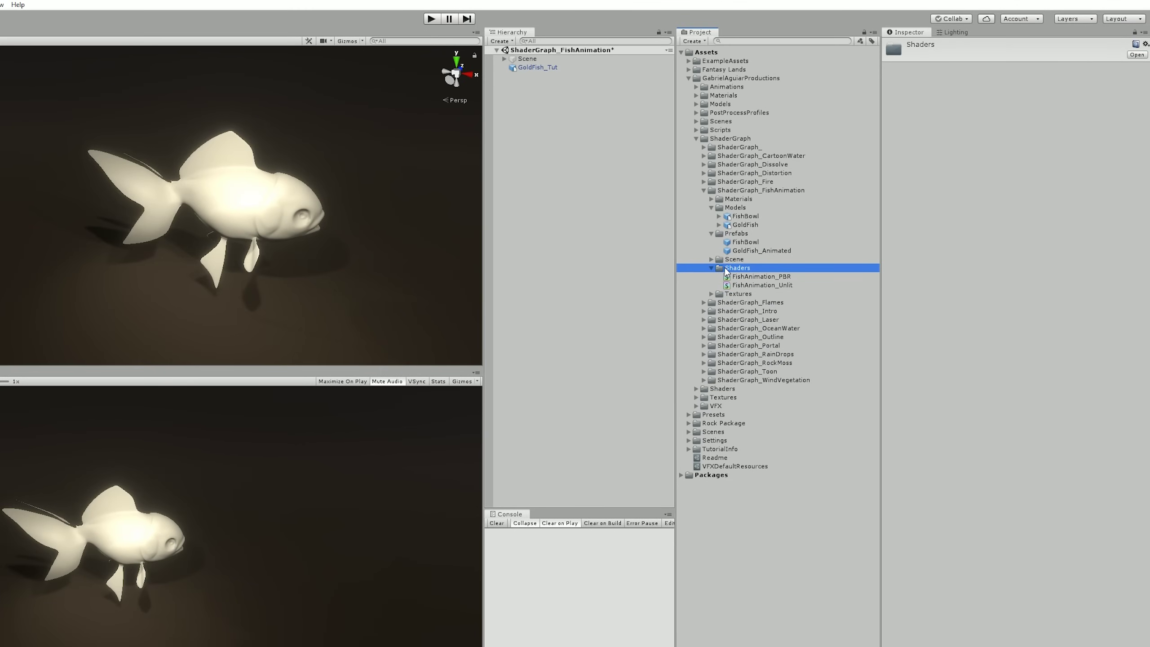
Create a PBR Graph named FishAnimation_PBR_tut in the ShaderGraph_FishAnimation Shaders folder and open it
right_click(724, 269)
mouse_move(798, 274)
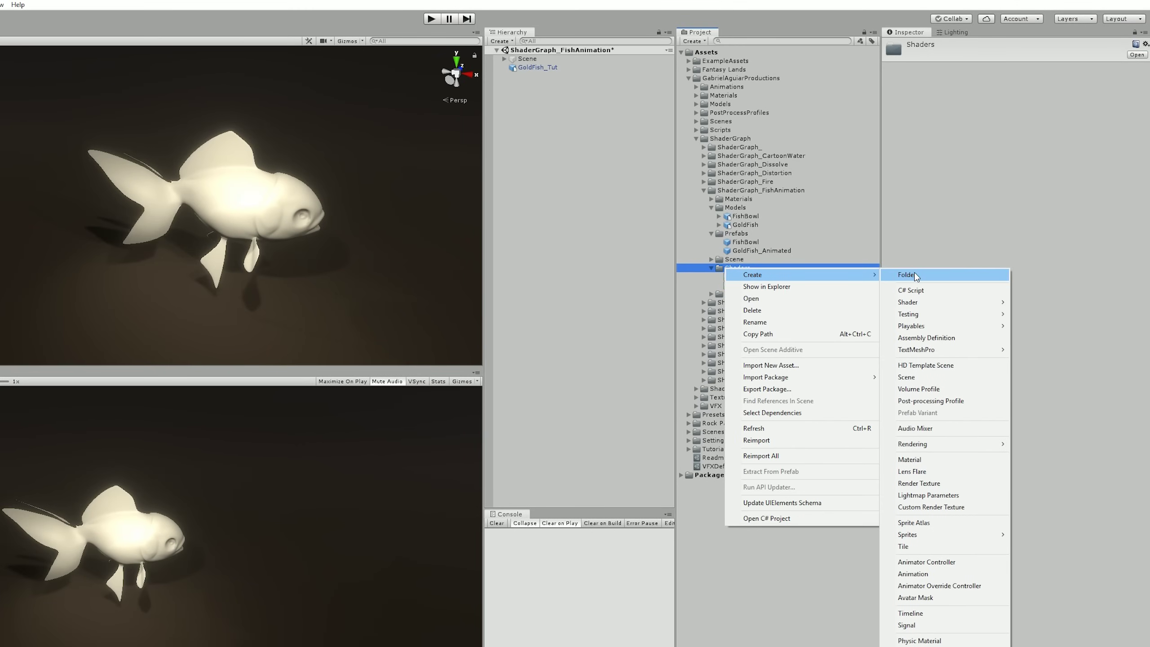
mouse_move(951, 302)
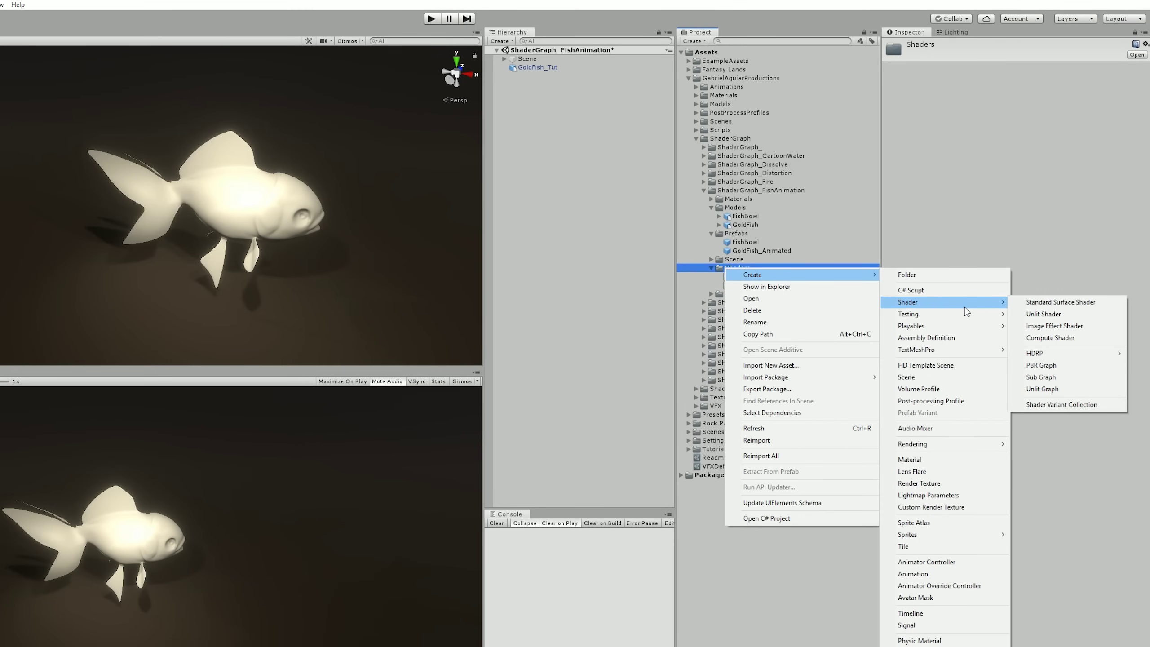
left_click(1055, 366)
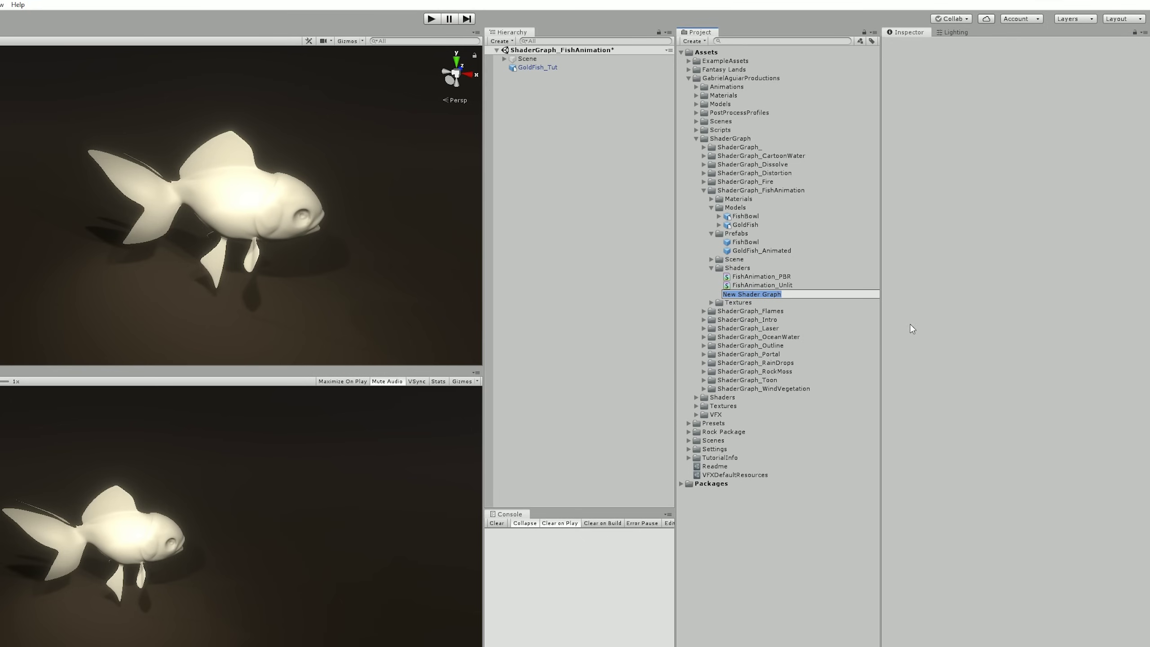
type("FishAnimation_PBR_tut")
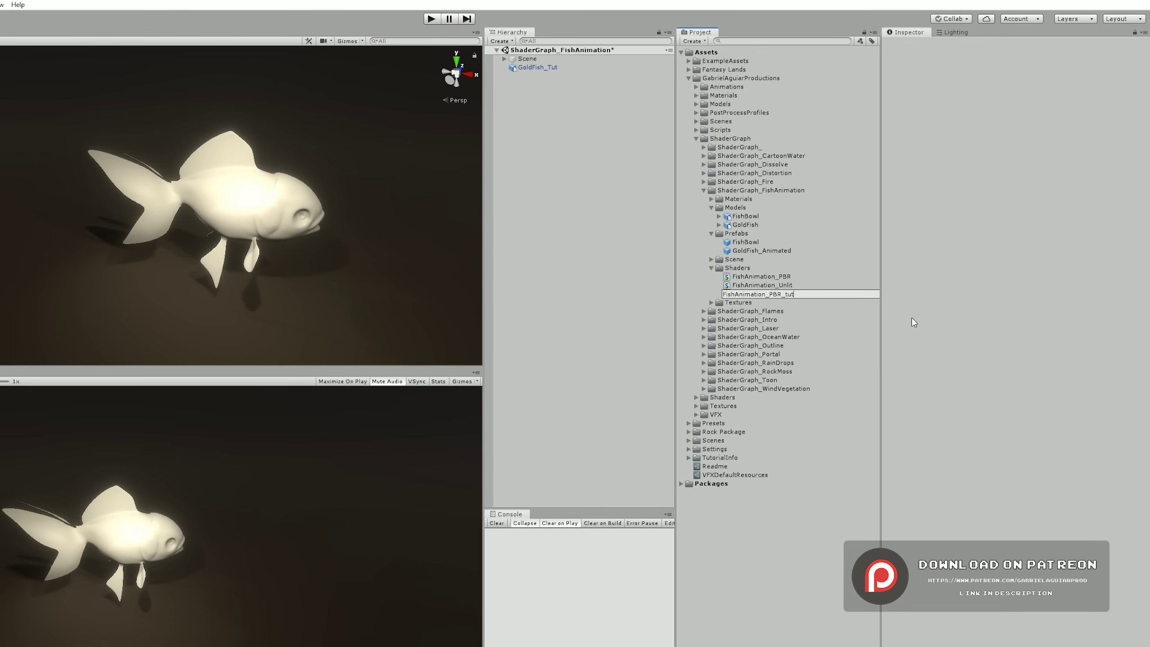
key("Return")
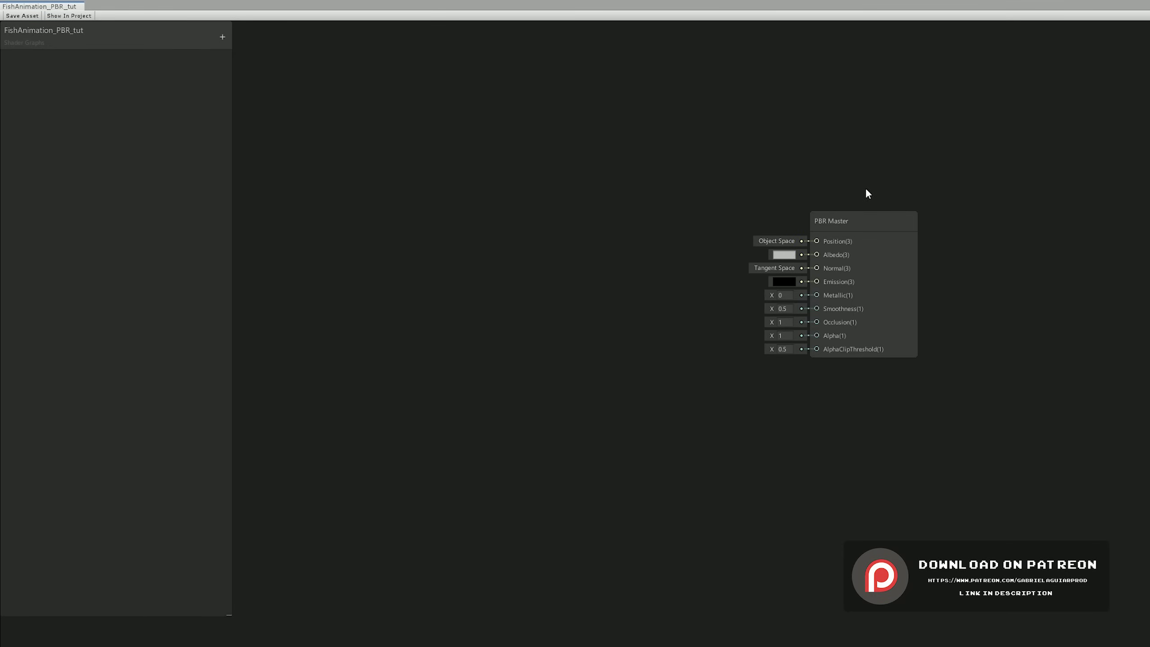
Make the PBR Master node two-sided and set its AlphaClipThreshold to 0
left_click(900, 222)
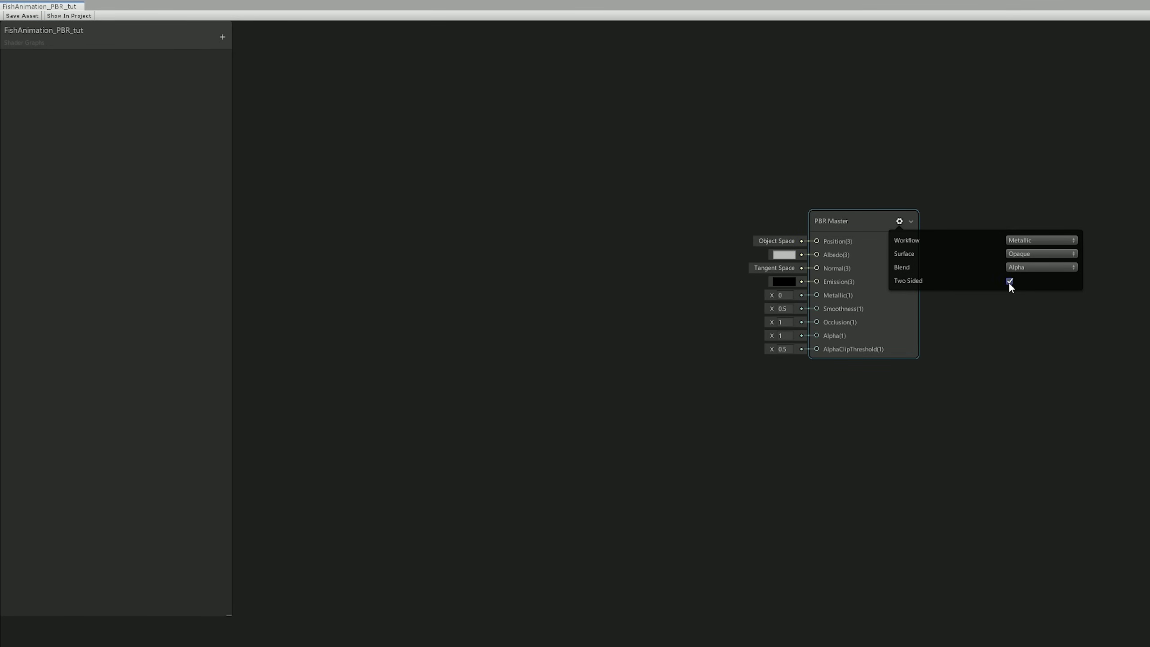
left_click(899, 221)
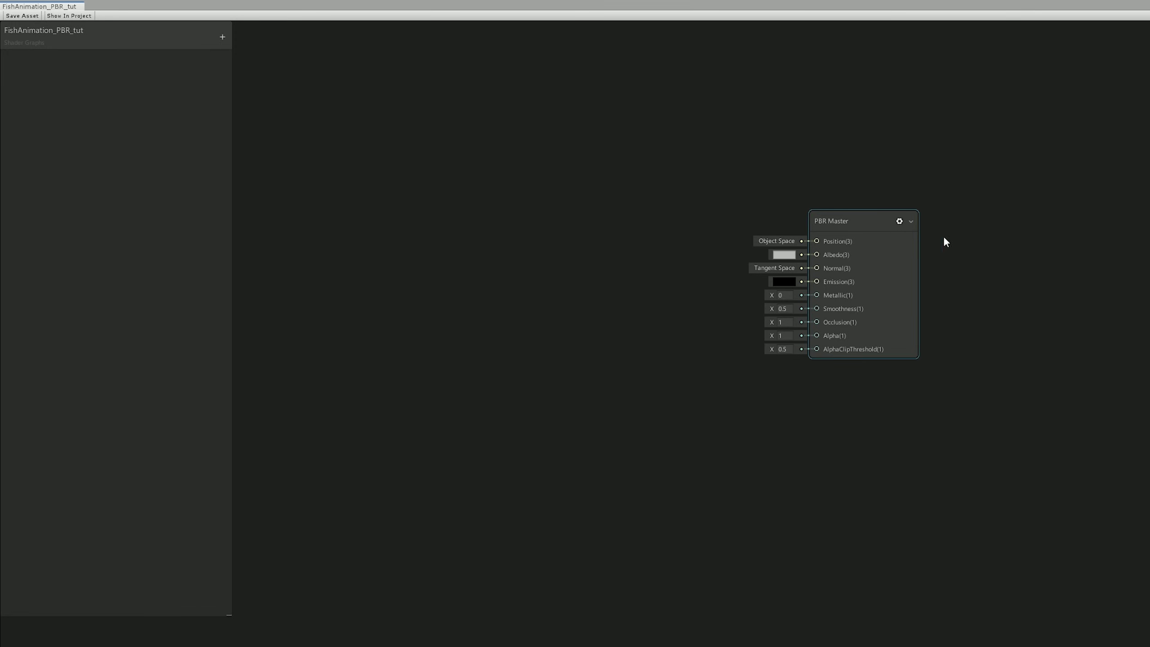
left_click(789, 350)
middle_click_drag(692, 304, 737, 349)
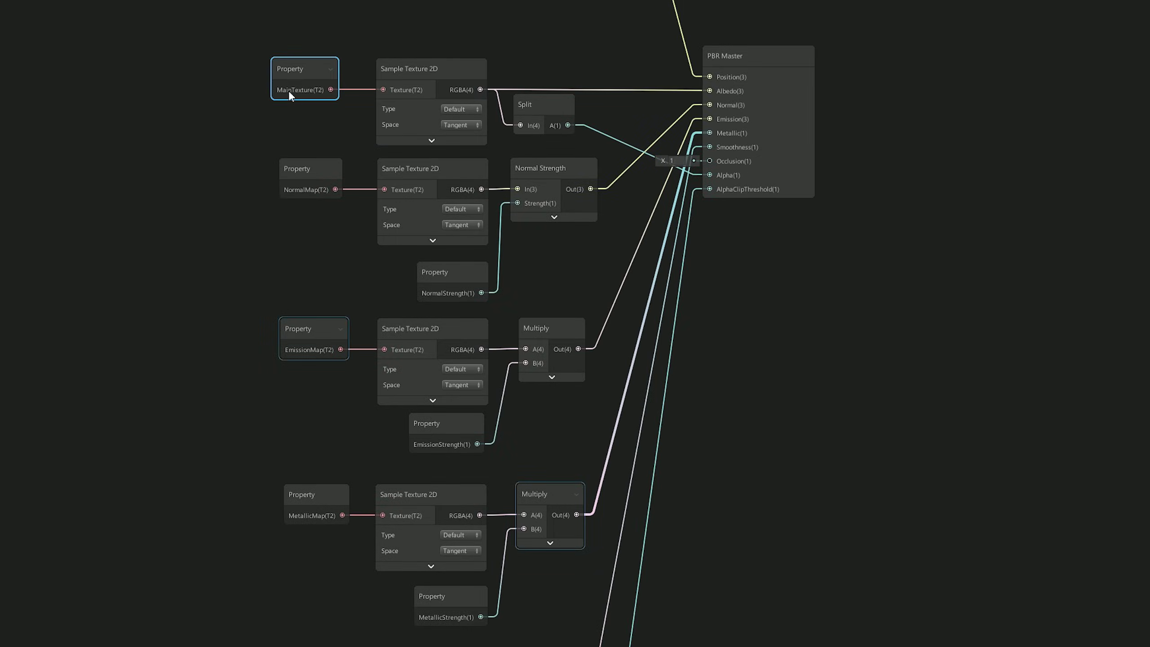
Examine how the main texture, normal, emission, metallic and smoothness branches feed the PBR Master in the finished graph
left_click(308, 170)
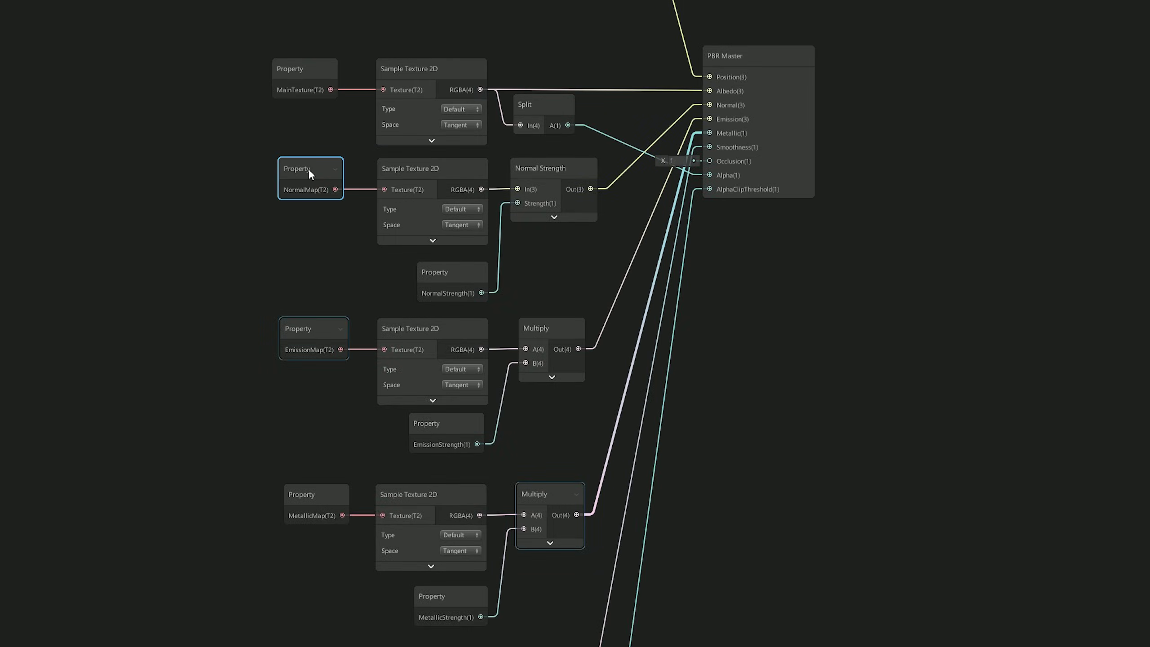
left_click(305, 327)
left_click(287, 492)
left_click(295, 444)
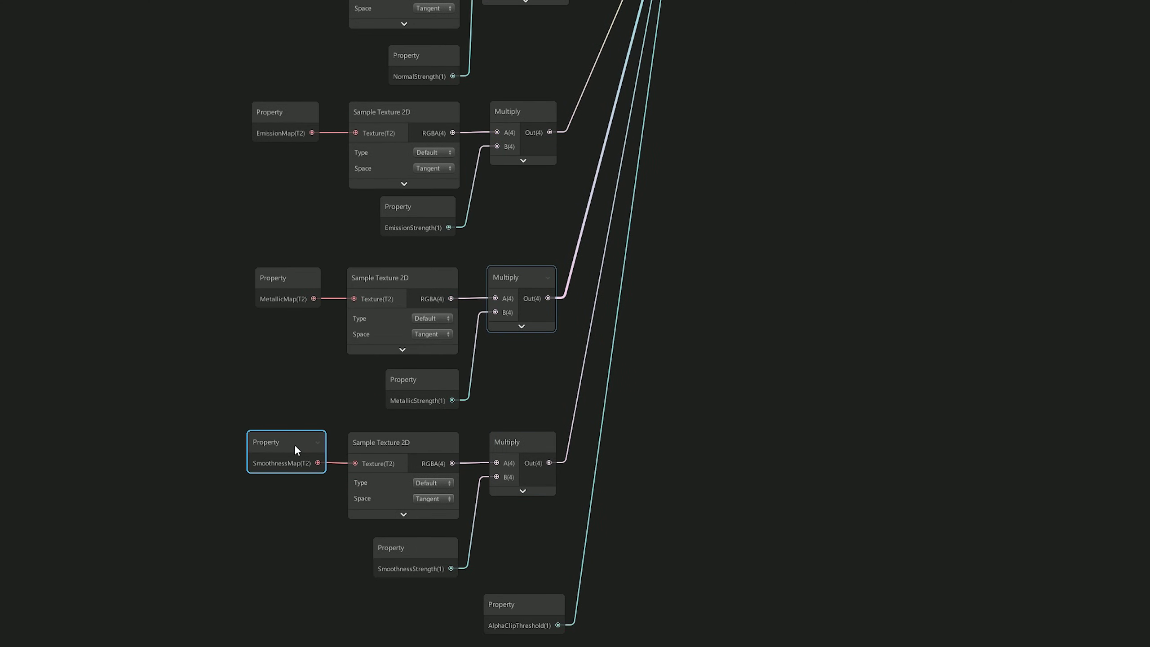
left_click(657, 34)
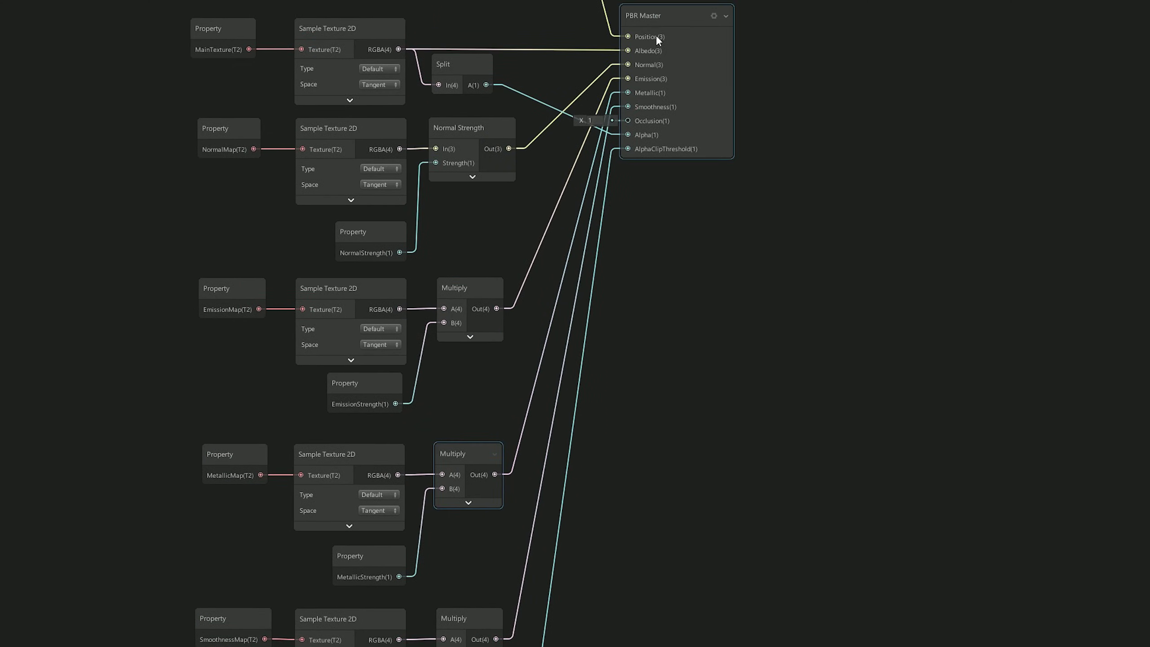
left_click(663, 167)
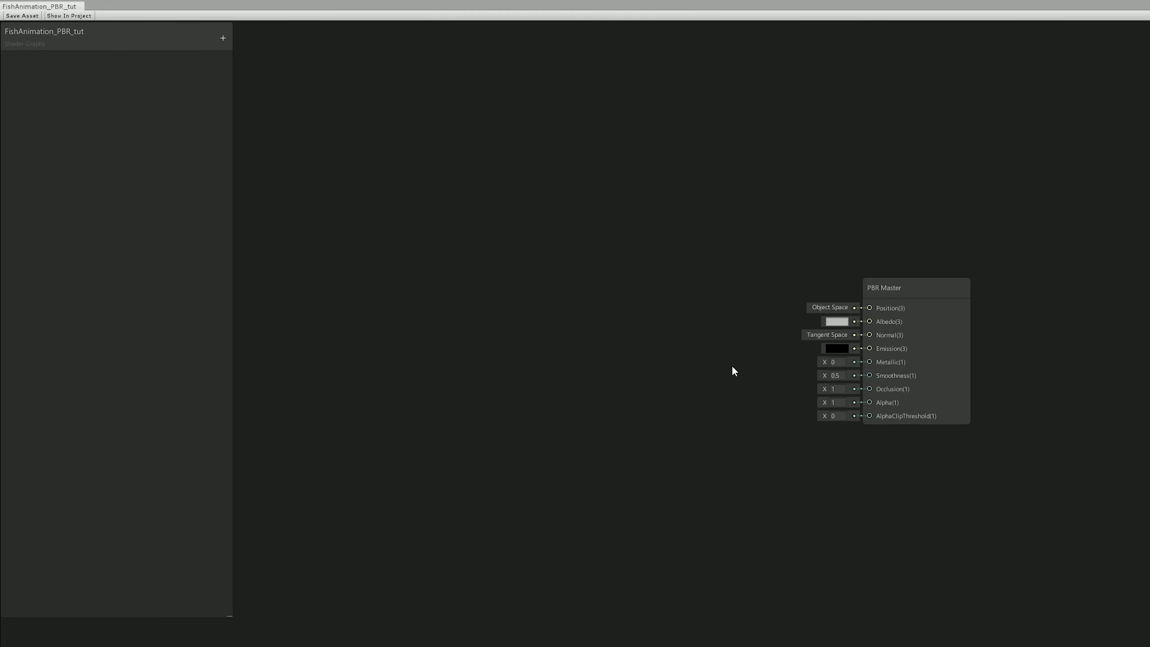
Add a Lerp node and connect its output to the PBR Master's Position input
middle_click_drag(764, 353, 869, 381)
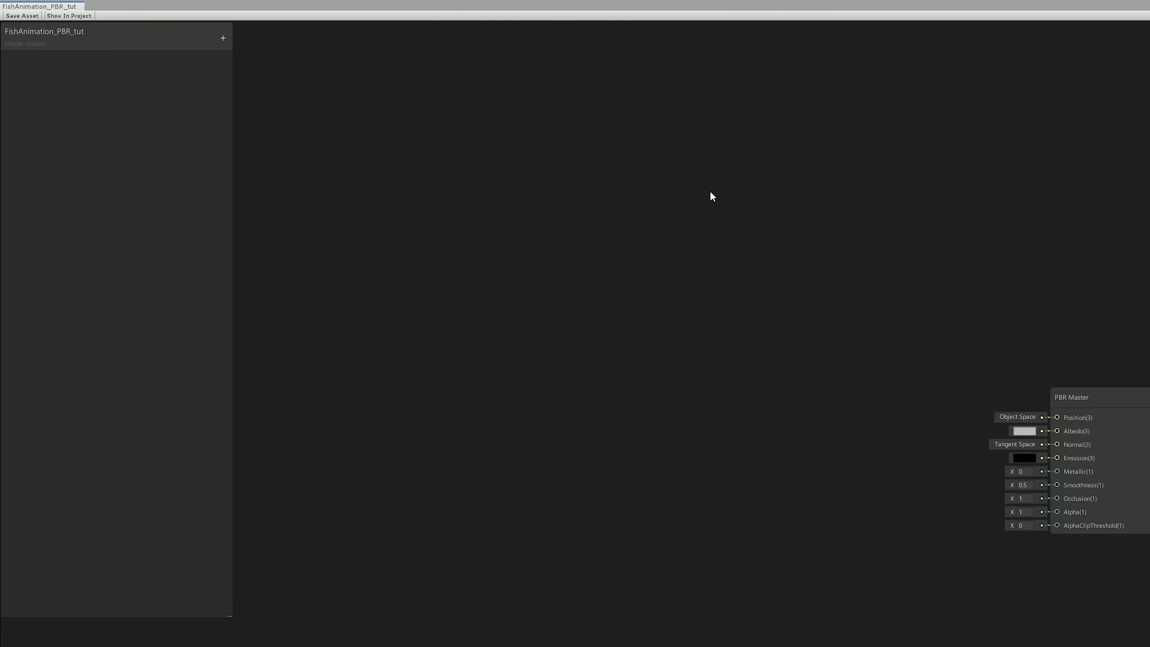
key("space")
type("lerp")
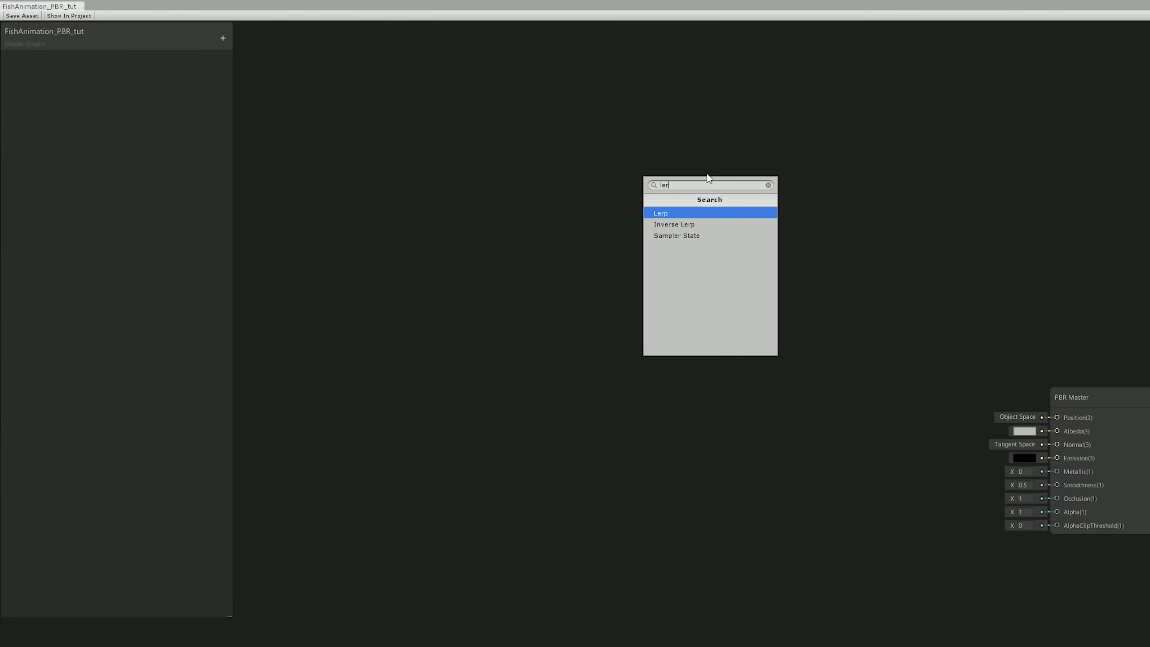
key("Return")
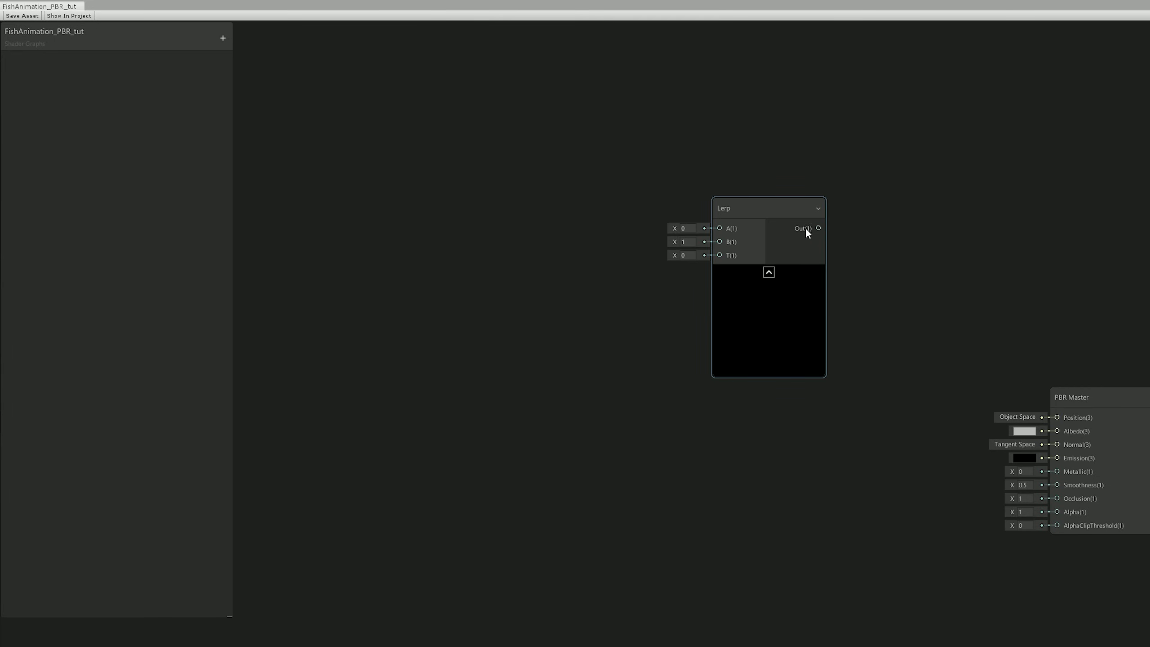
left_click_drag(806, 231, 1084, 413)
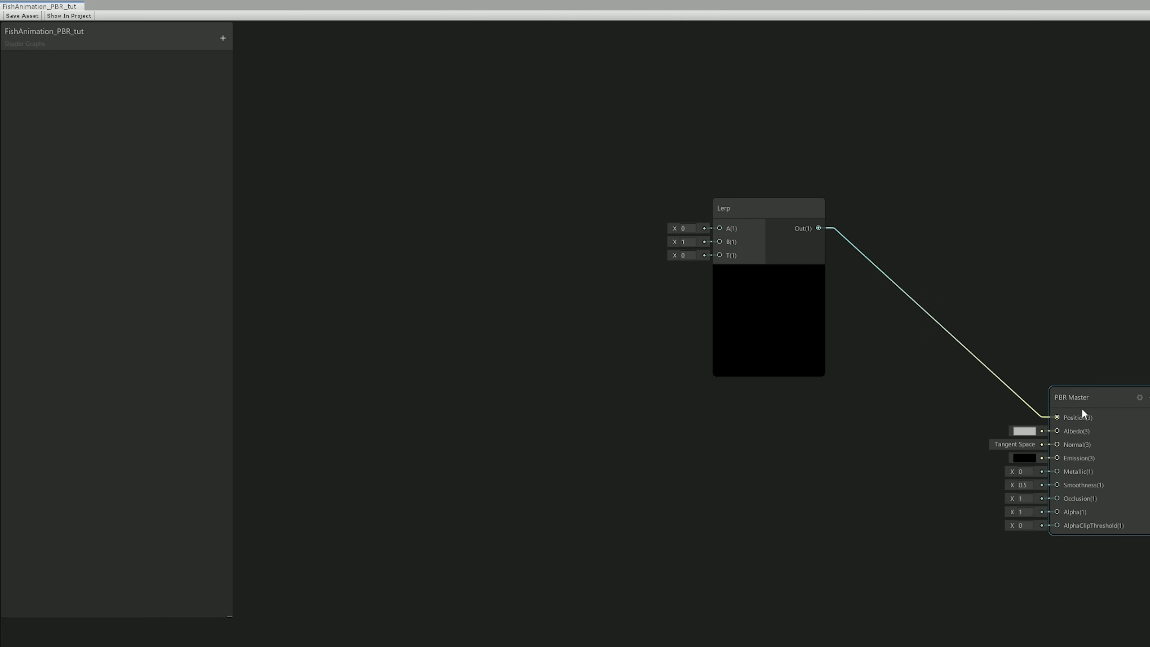
Add a Position node in the free area above and before the Lerp node
left_click_drag(752, 207, 780, 212)
middle_click_drag(535, 71, 682, 159)
left_click(686, 163)
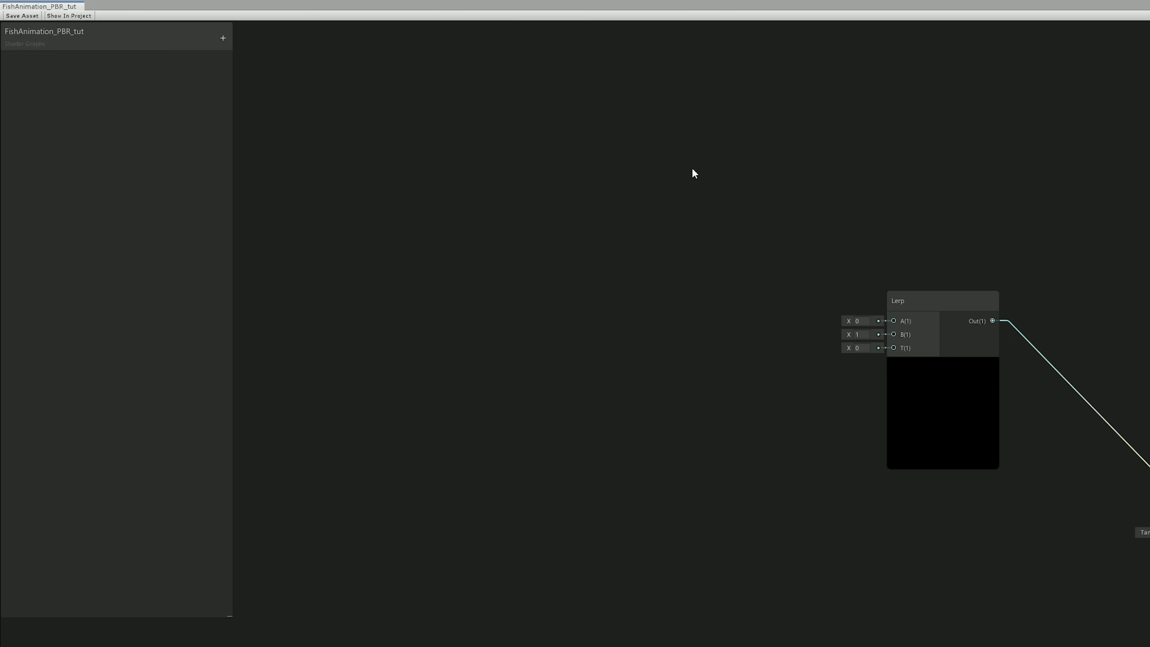
key("space")
type("post")
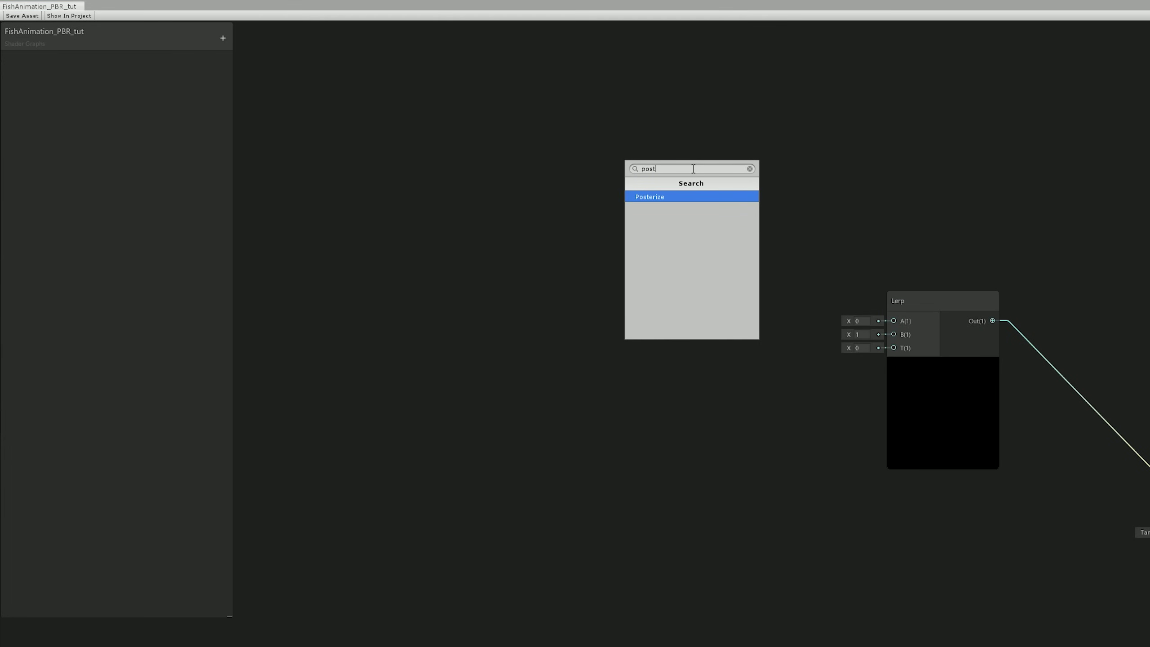
key("BackSpace")
key("Return")
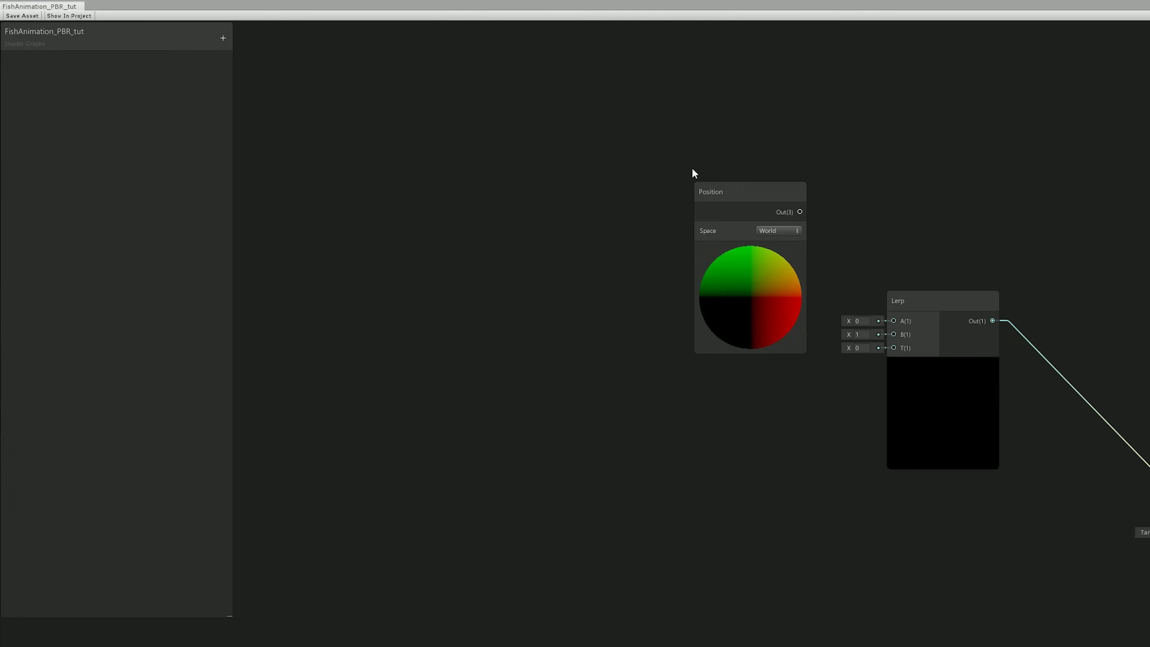
Set the Position node's space to Object, collapse its preview and connect its output to the Lerp's A input
left_click(774, 231)
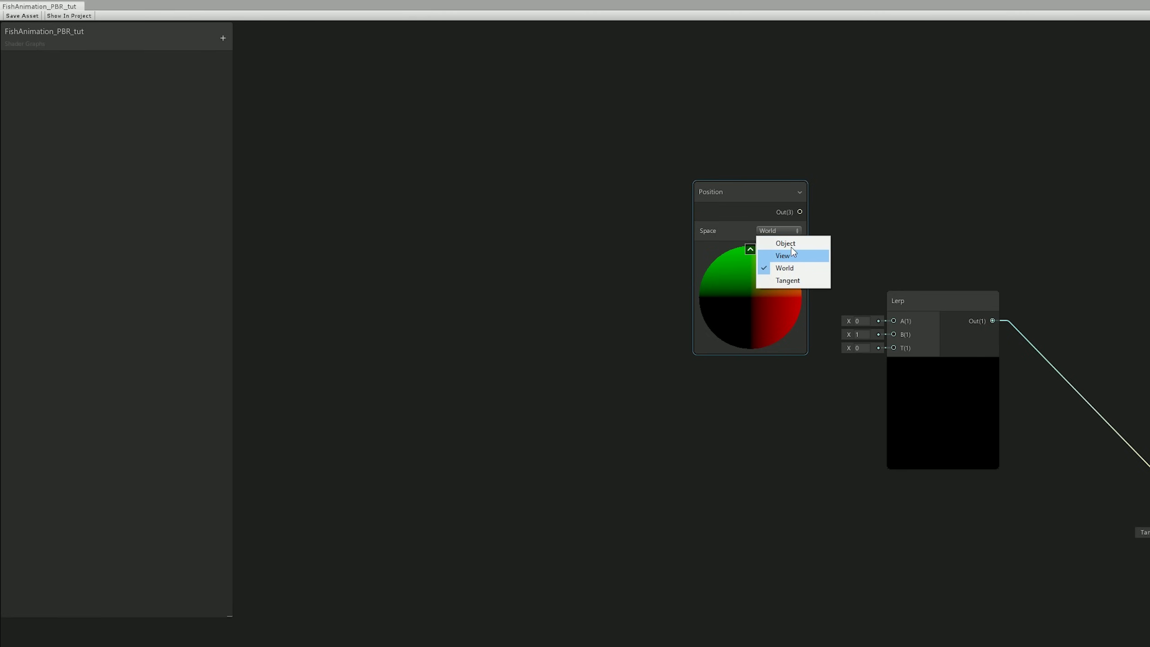
left_click(792, 243)
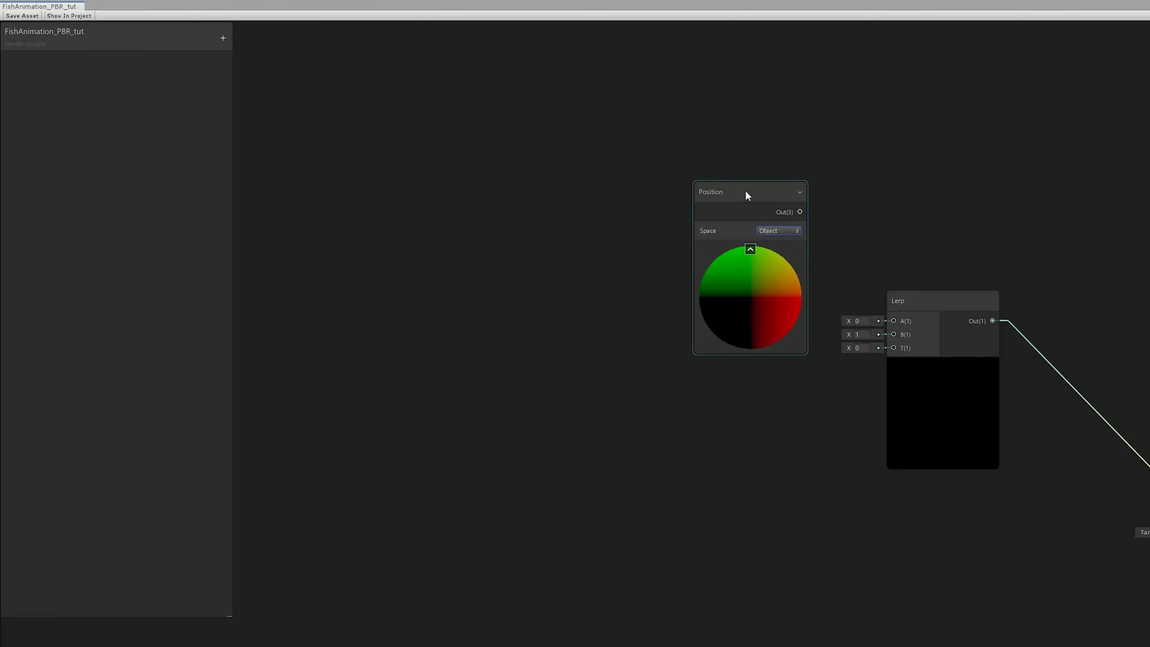
left_click(752, 250)
left_click_drag(795, 212, 895, 320)
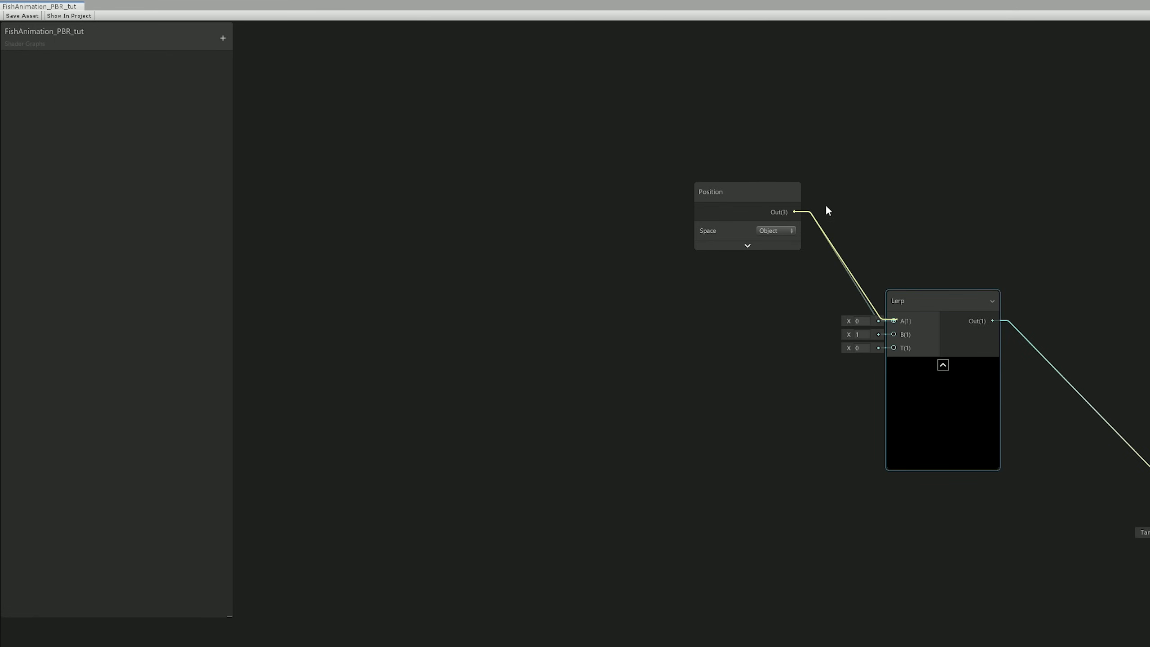
left_click_drag(750, 197, 775, 119)
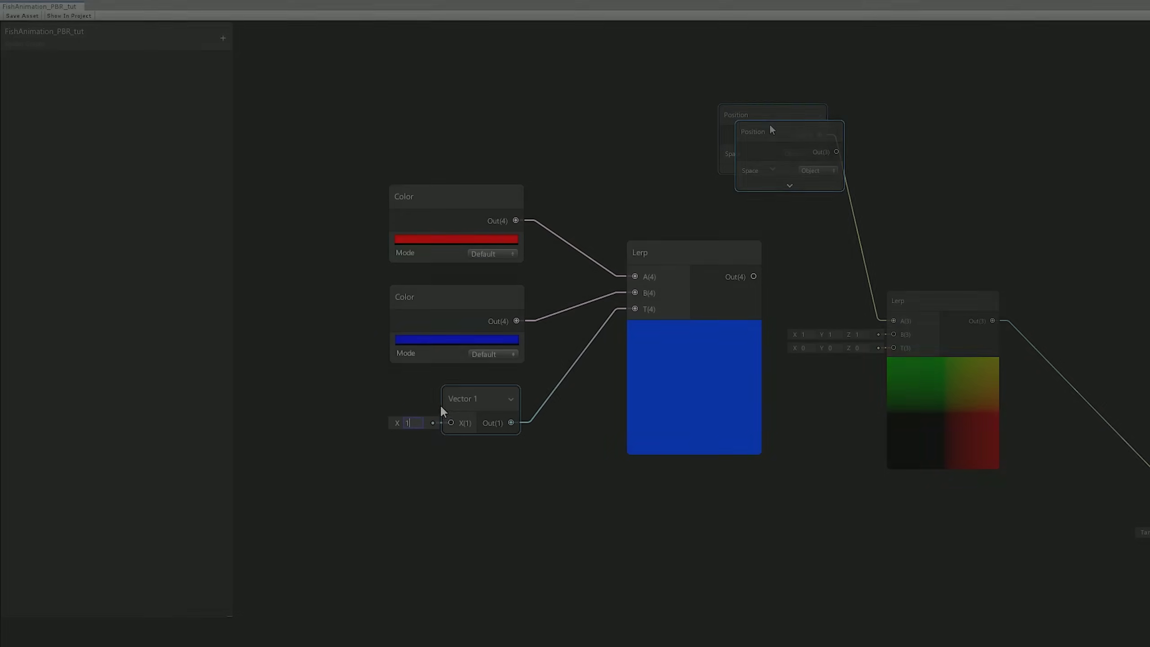
Set the Vector 1 value driving the red-blue example Lerp's T input to 0.23
left_click_drag(397, 423, 388, 425)
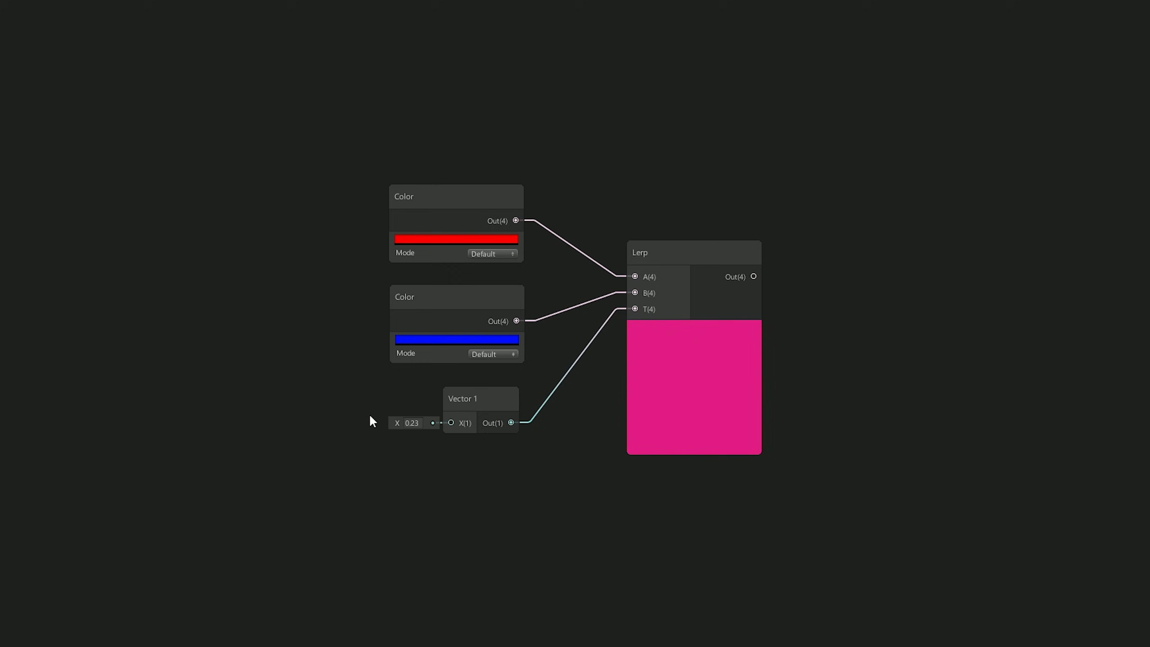
Set the example Vector 1 value to 0, to 1, and back down to 0 to compare the red-blue Lerp's blending
left_click(411, 423)
type("0")
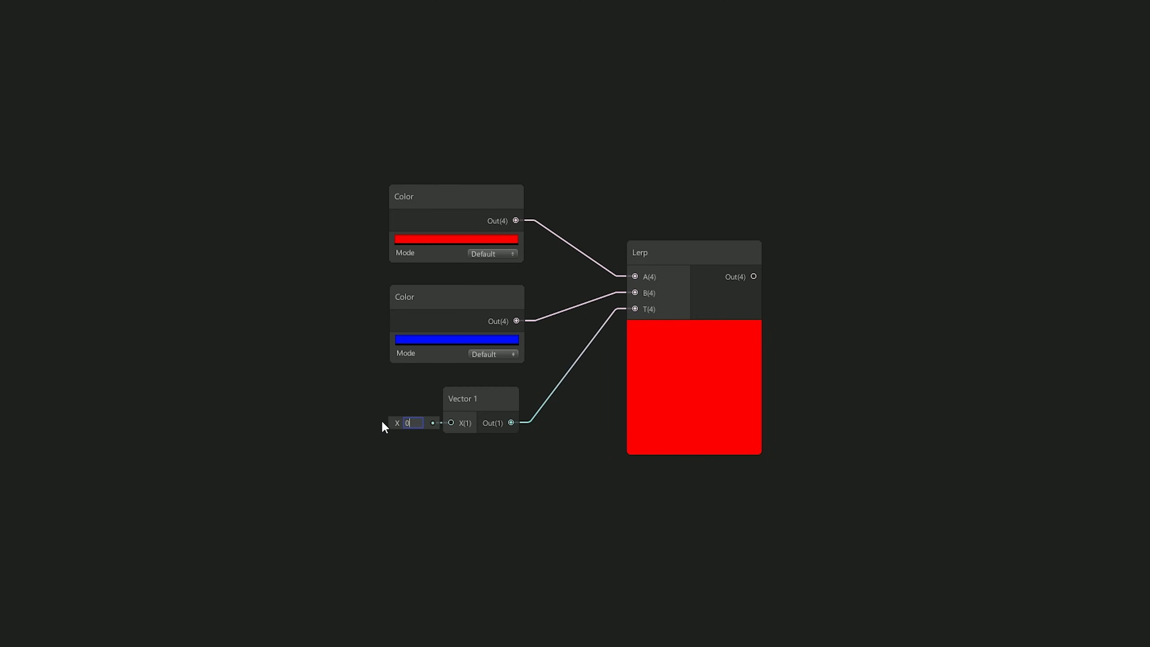
left_click_drag(411, 423, 386, 422)
type("1")
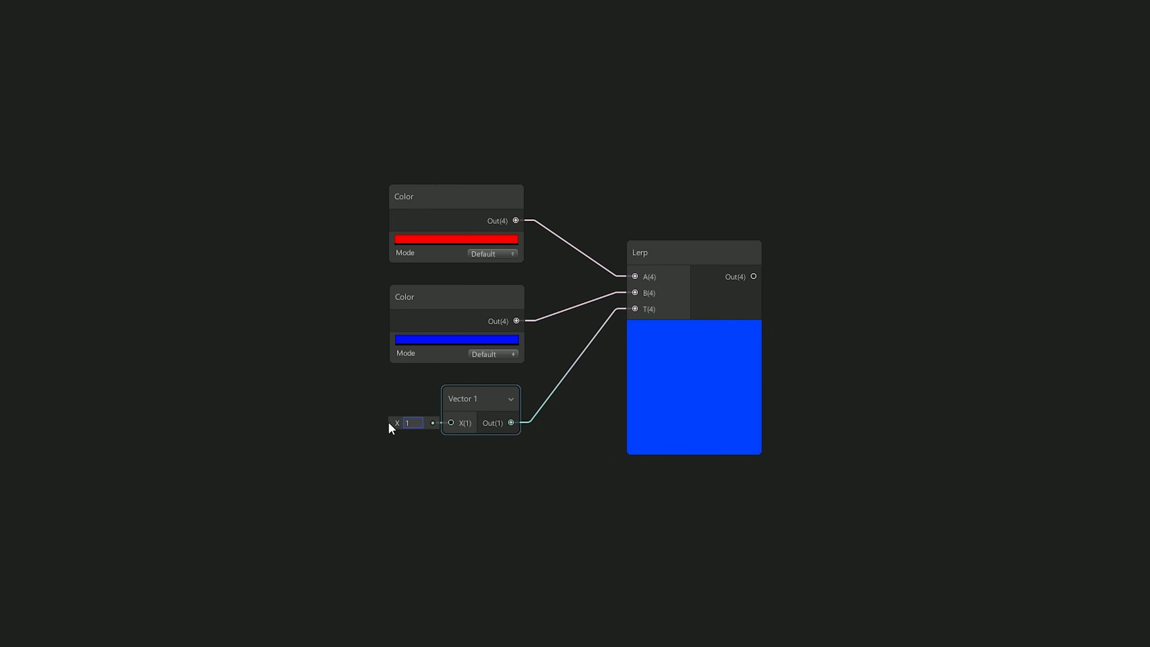
left_click_drag(398, 424, 376, 421)
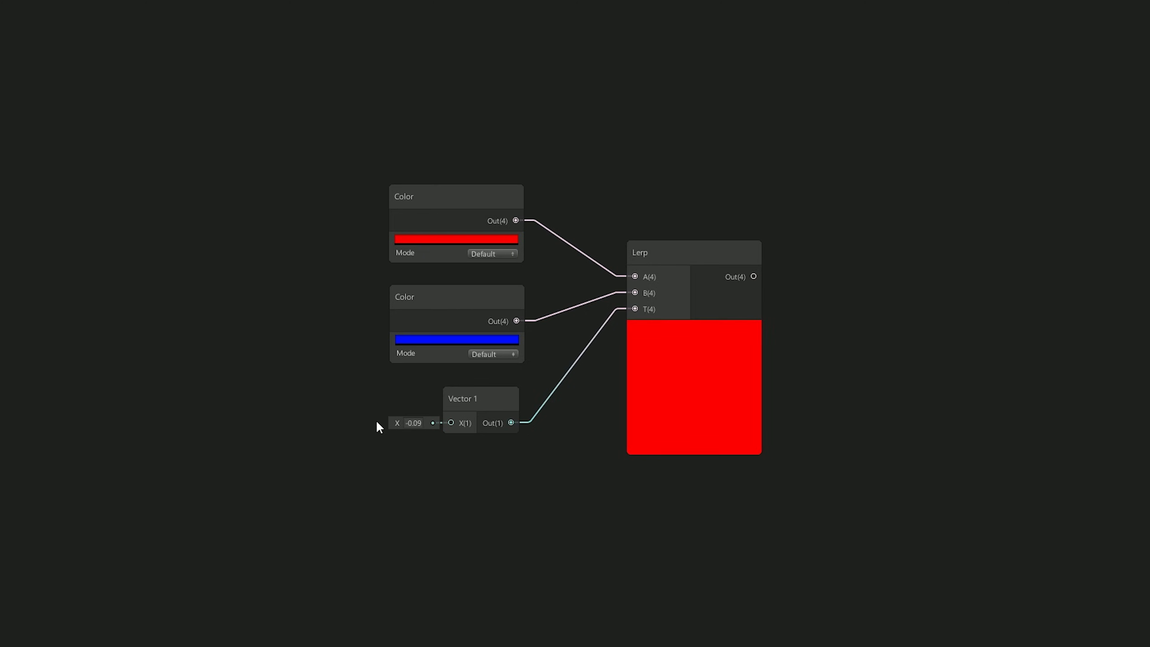
left_click(407, 423)
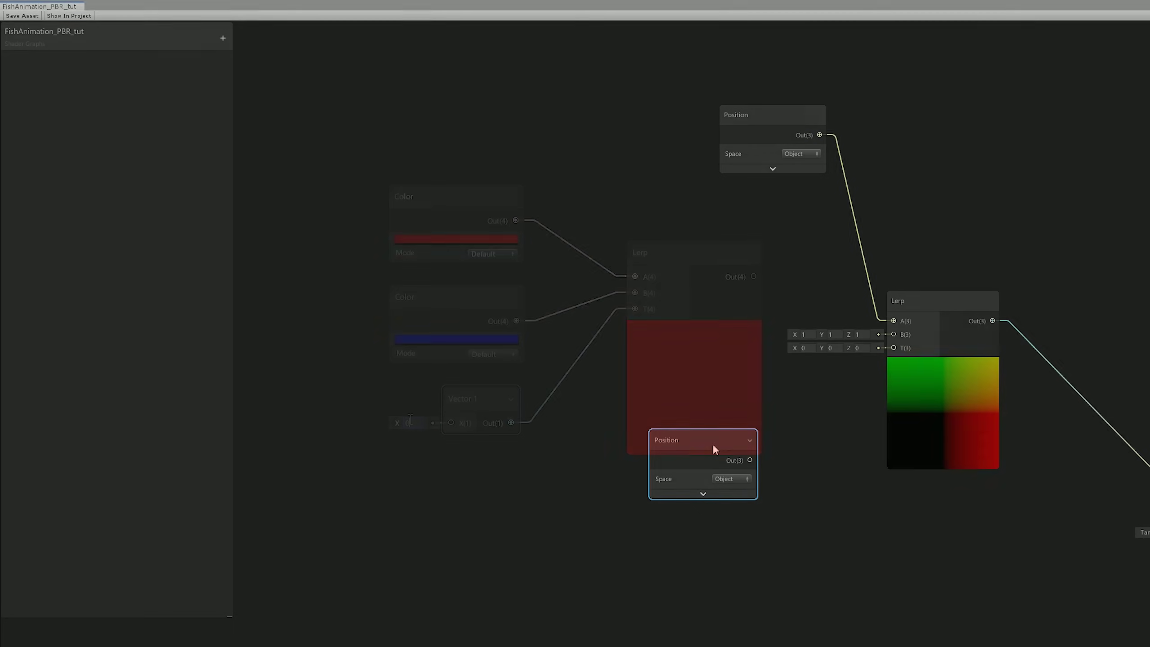
Move the second Position node further back from the Lerp and add a Split node fed by its output
middle_click_drag(637, 378, 702, 384)
left_click(759, 436)
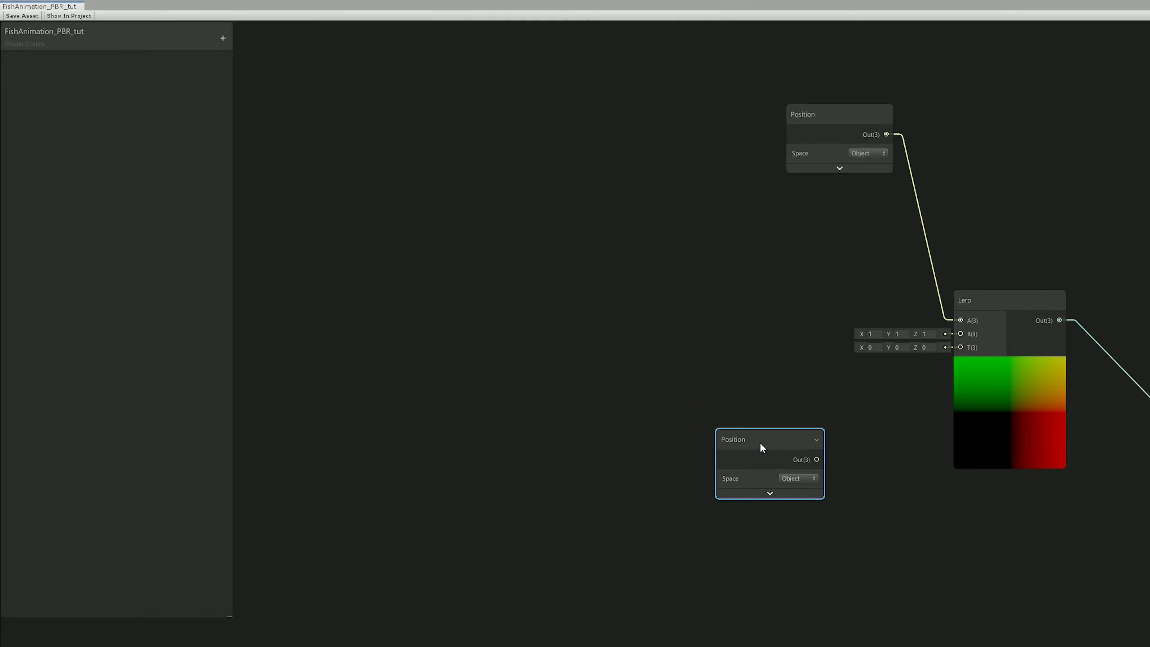
left_click_drag(761, 444, 525, 440)
left_click_drag(624, 450, 627, 436)
type("split")
key("Return")
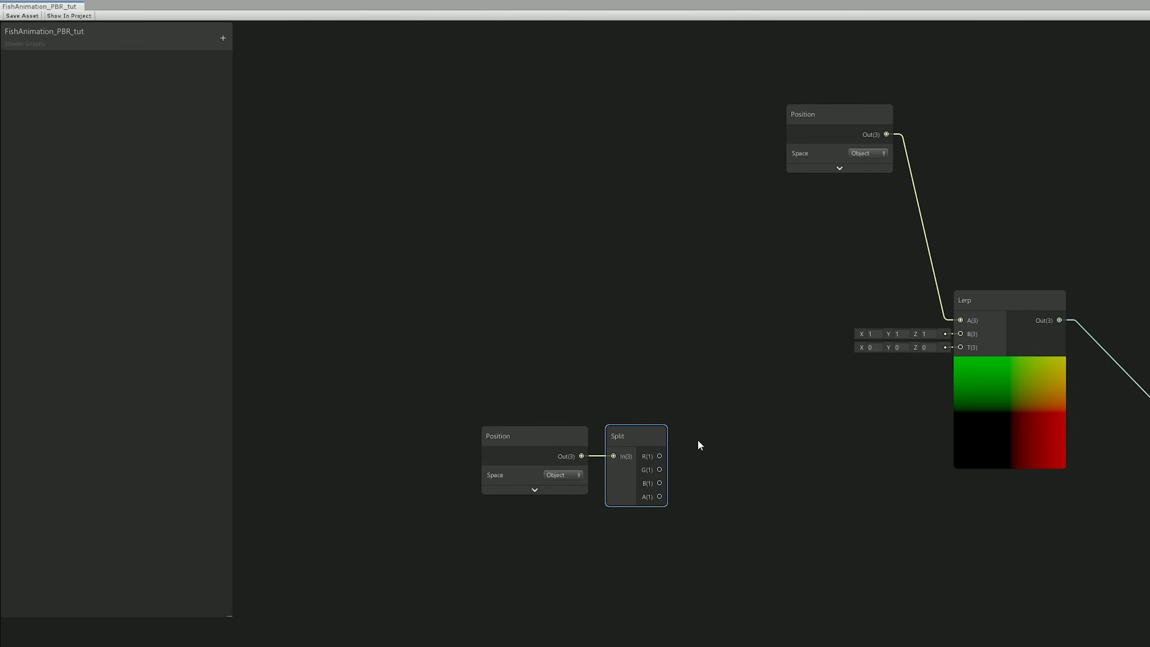
Add an Add node taking the Split's R output in B, set its A value to 0.3 and connect its output to the Lerp's B input
middle_click_drag(699, 444, 763, 449)
left_click_drag(725, 459, 758, 423)
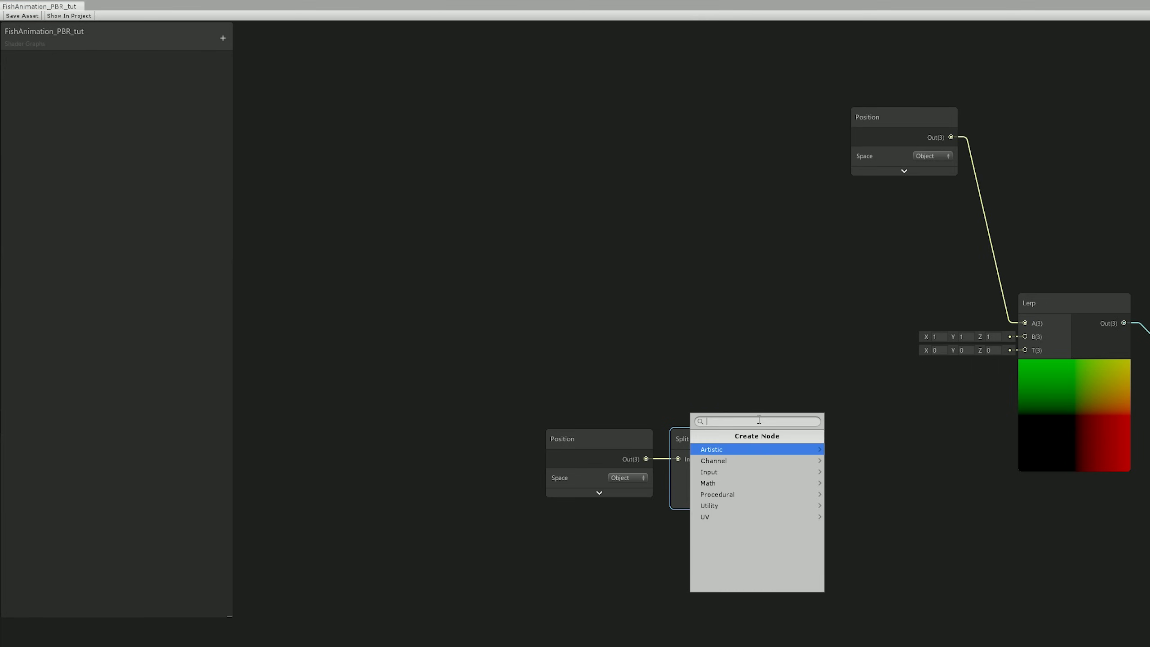
type("add")
left_click(738, 459)
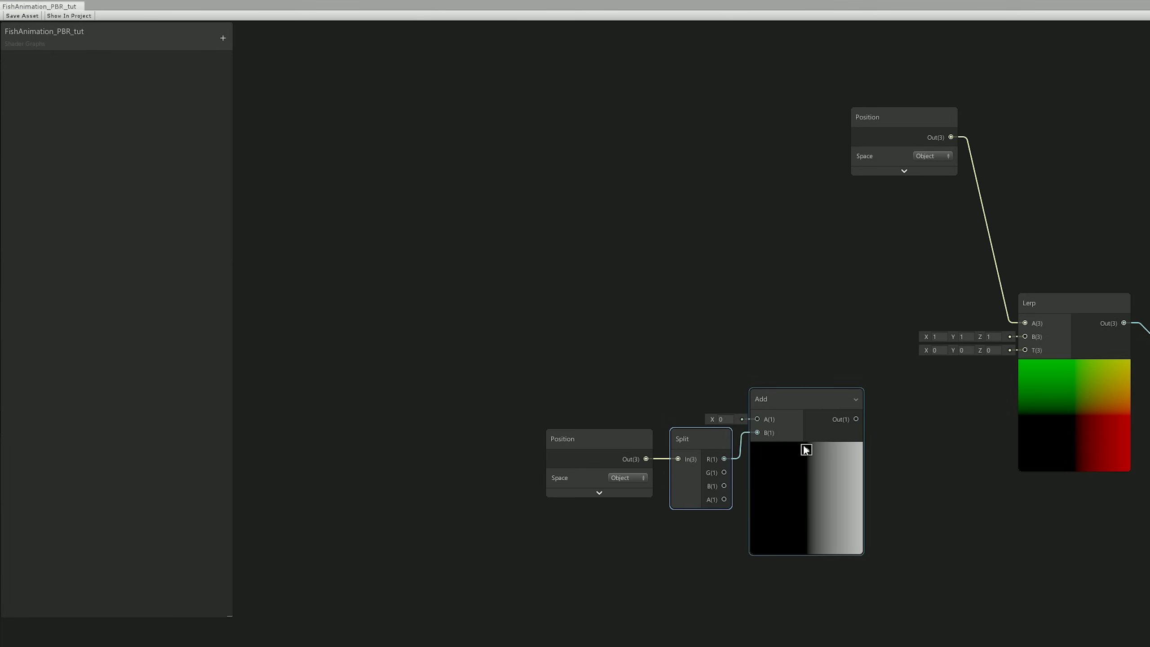
left_click_drag(712, 419, 718, 420)
left_click_drag(856, 420, 1026, 337)
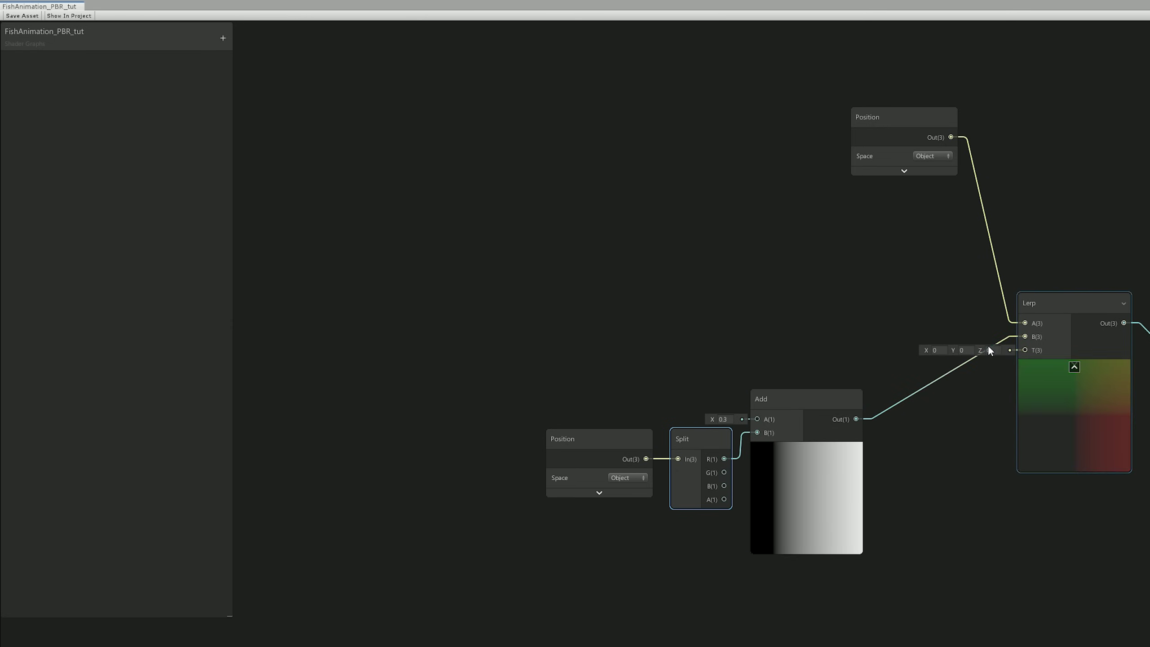
Test other Add offsets with the Lerp's T input at 0.2 in X and Y, and reset the Add's A value to 0
left_click_drag(713, 419, 750, 422)
type(".2")
left_click(965, 352)
type(".2")
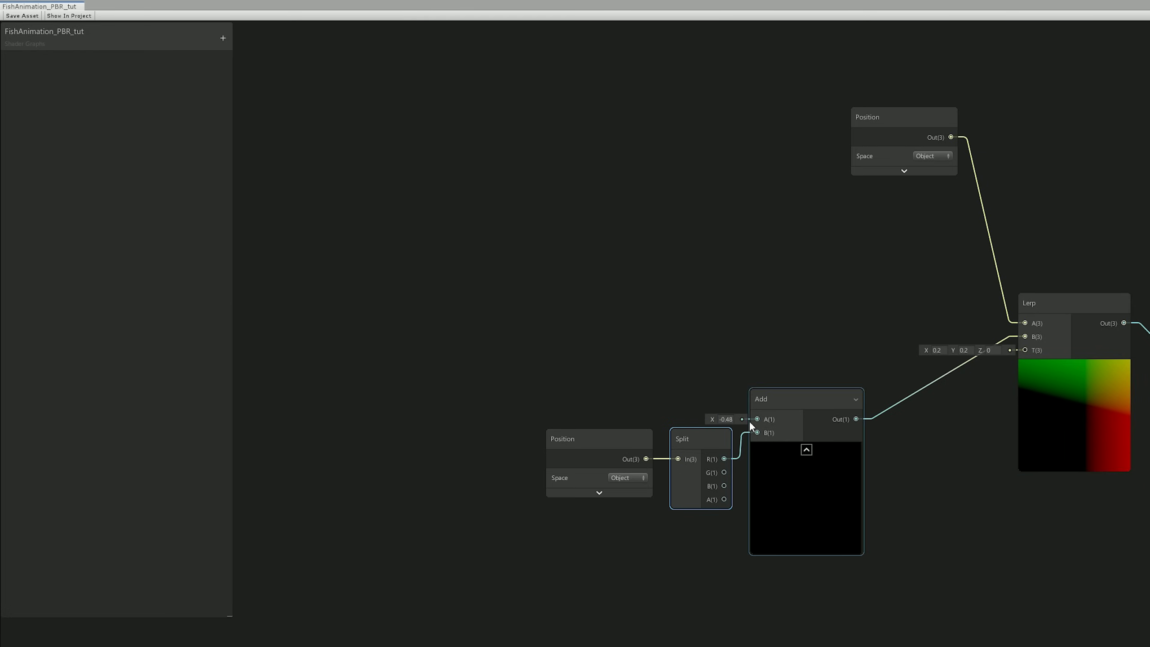
left_click(725, 420)
type("0")
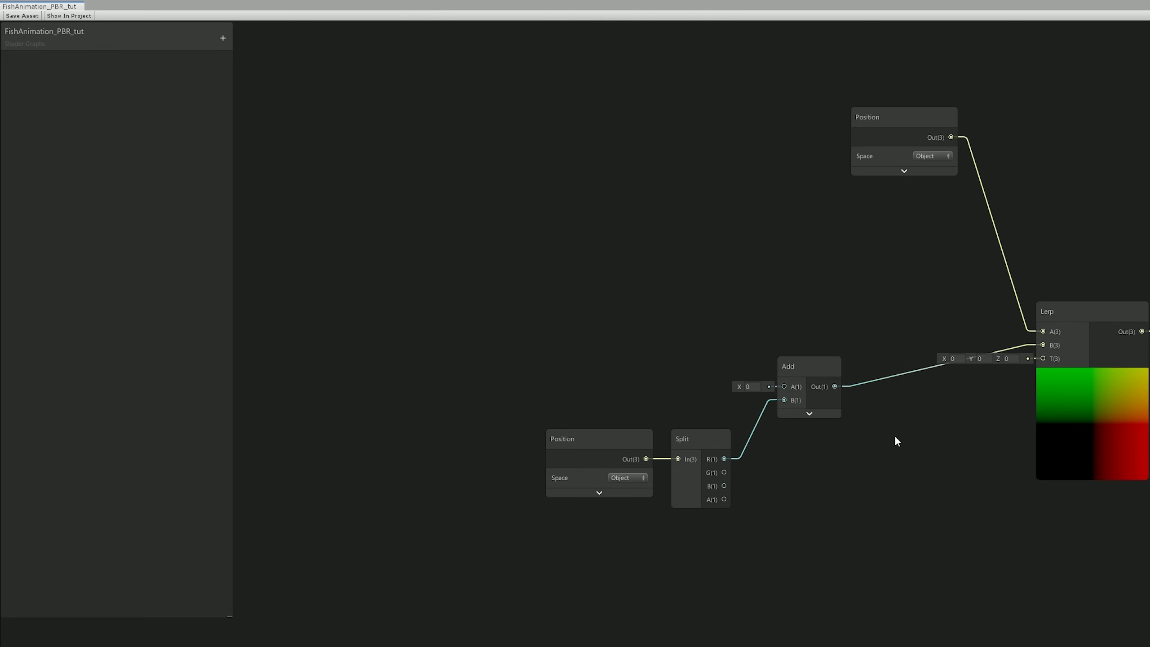
Add a Combine node and connect the Add output to its R input and the Split's G and B outputs to its G and B
key("space")
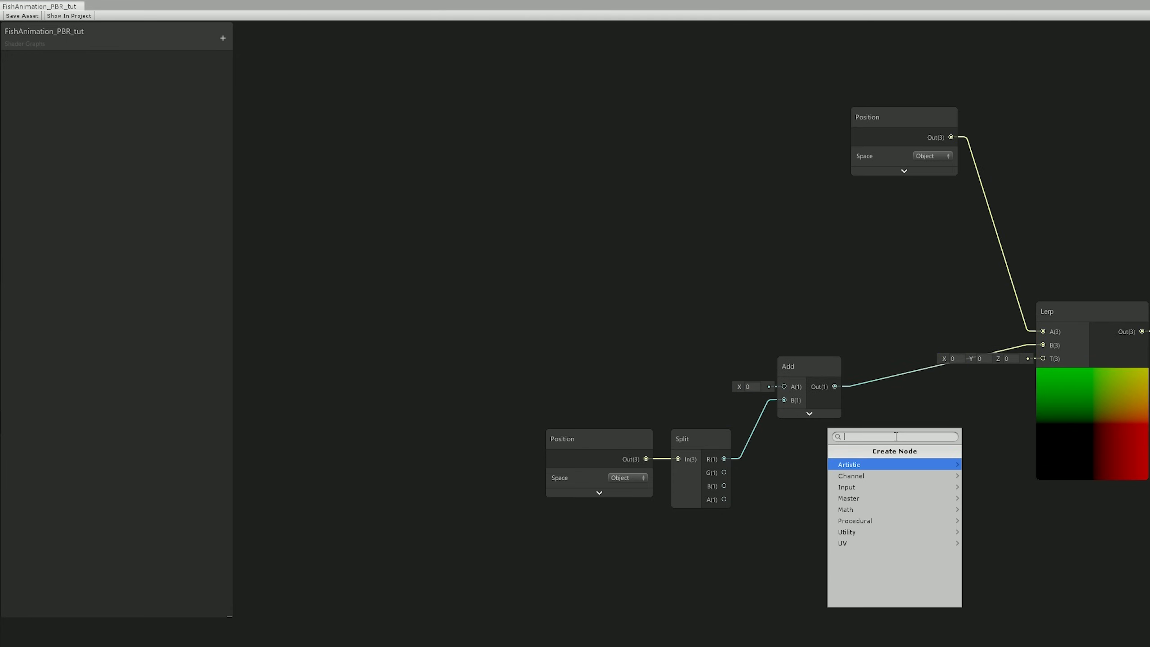
type("com")
key("Return")
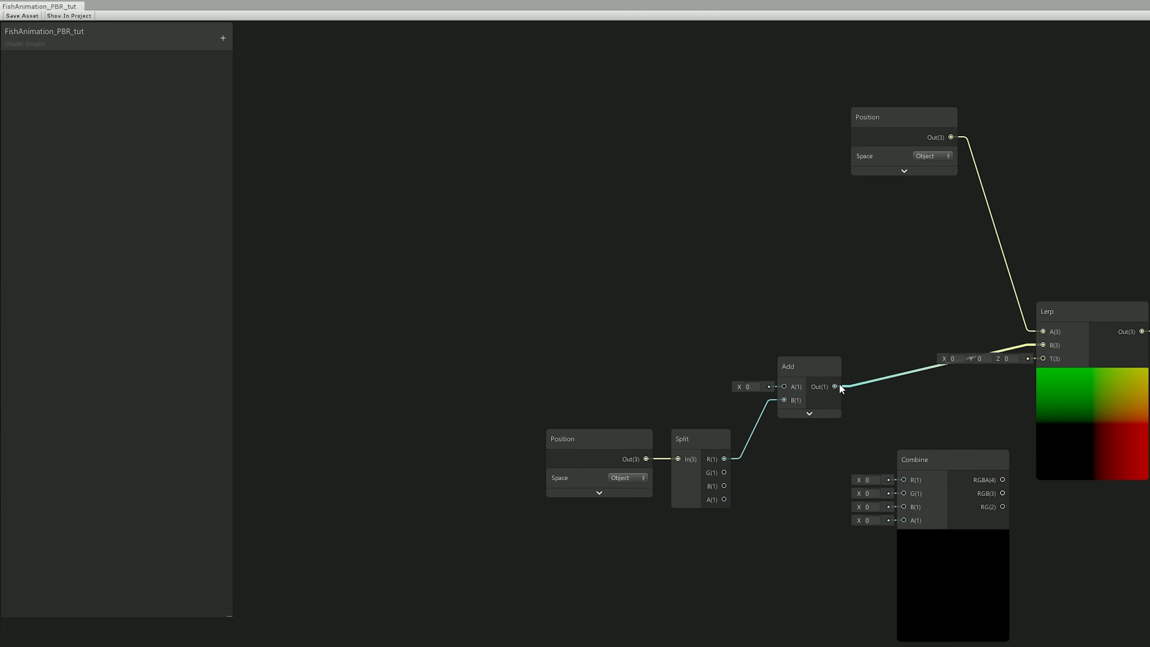
left_click_drag(835, 387, 902, 429)
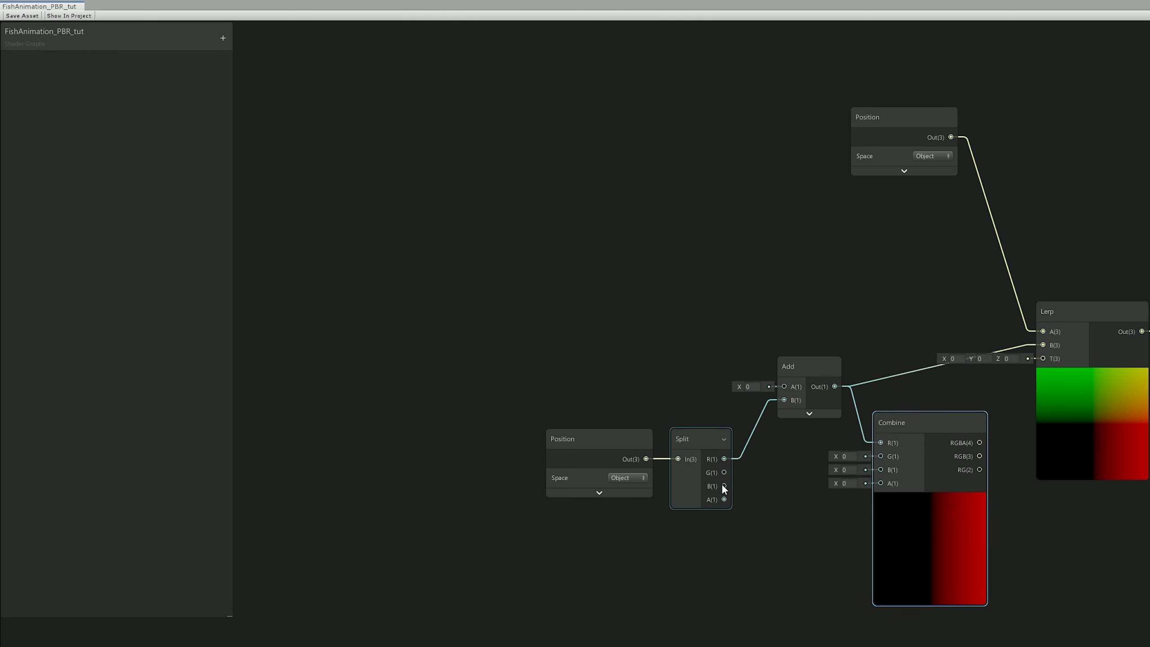
left_click_drag(724, 473, 881, 456)
left_click_drag(724, 485, 881, 470)
left_click_drag(908, 427, 902, 442)
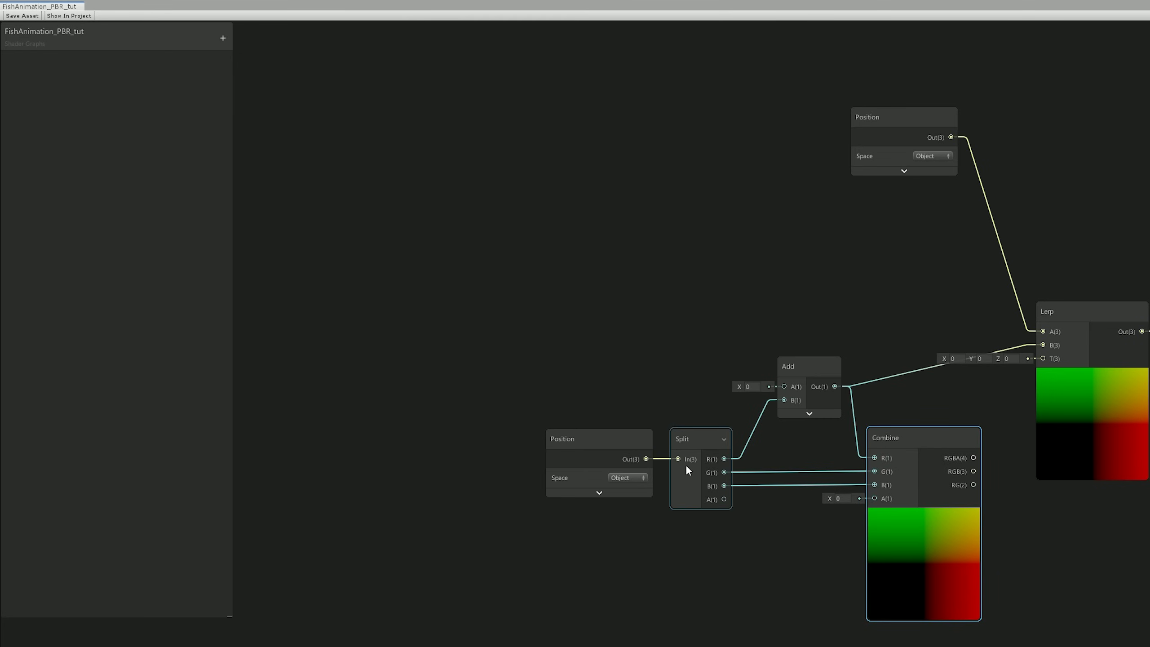
Check the preview of the Position node feeding the Split, collapse the Combine's preview and connect its RGB output to the Lerp's B input
left_click(711, 468)
left_click(603, 496)
left_click(600, 493)
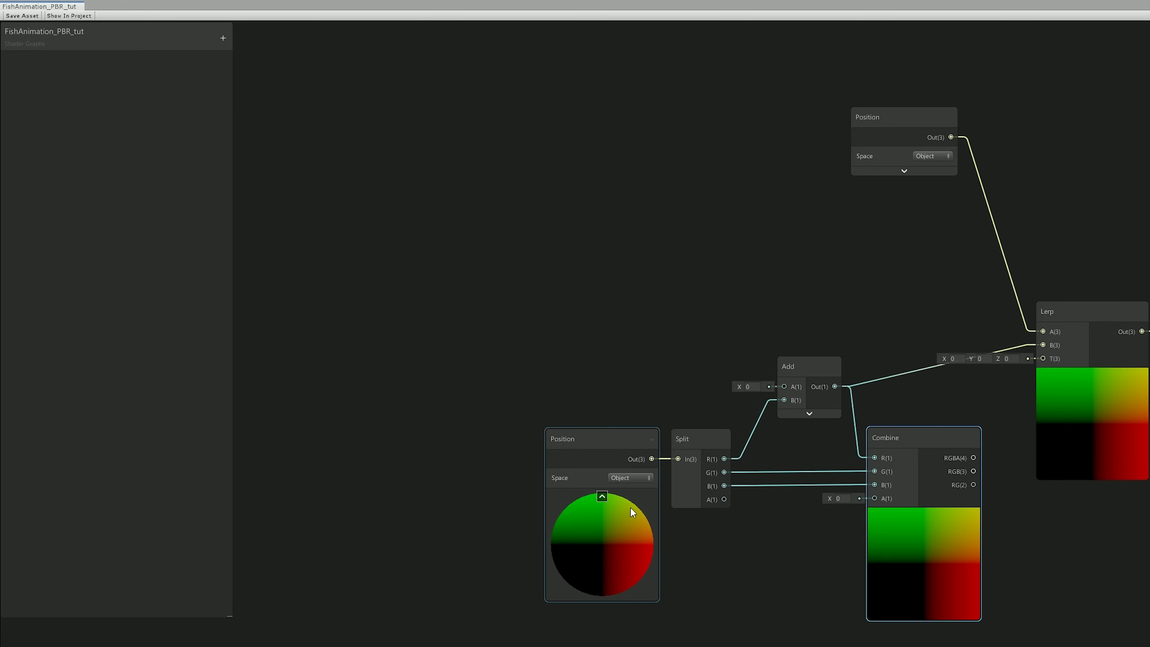
left_click(599, 498)
left_click(924, 488)
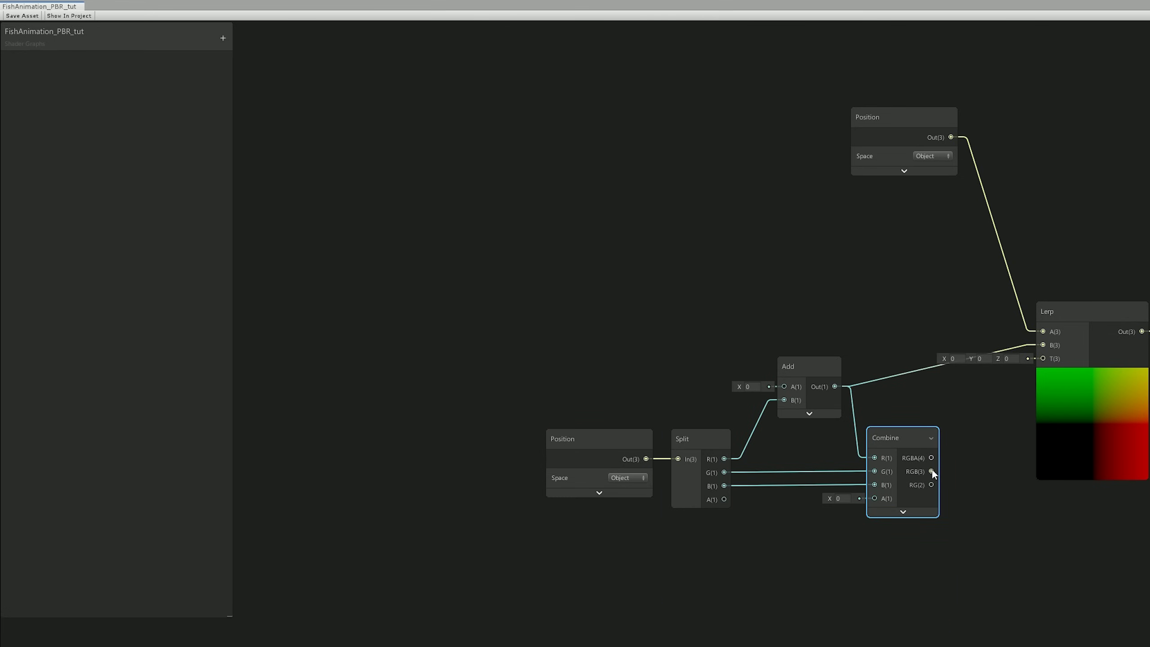
left_click_drag(932, 472, 1047, 344)
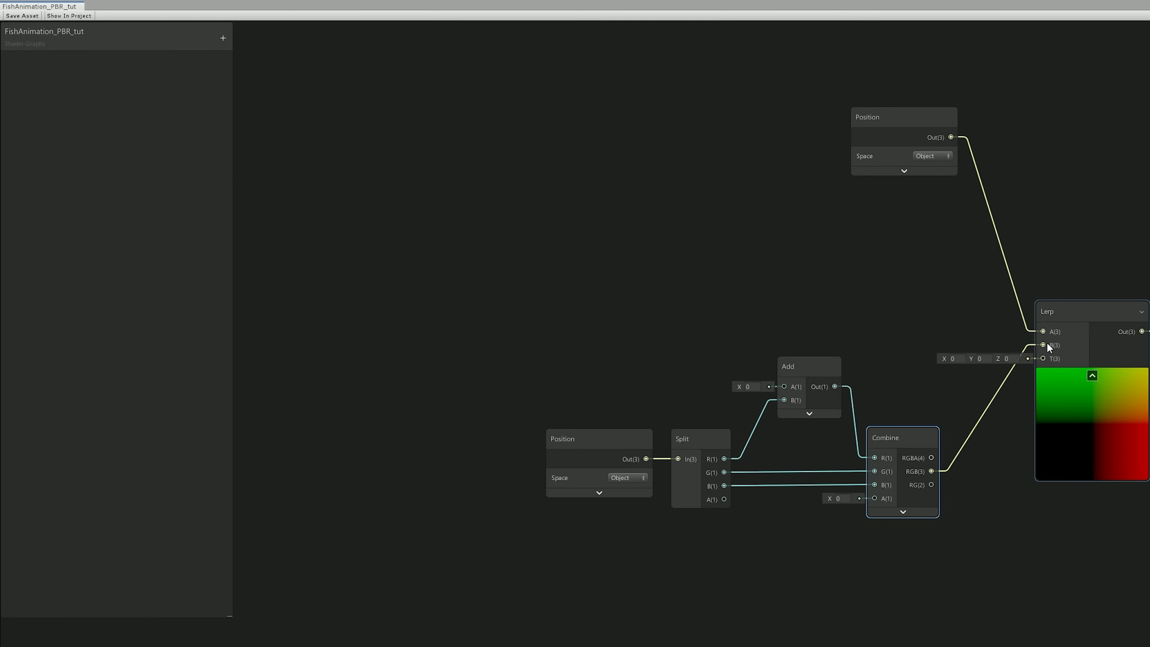
left_click(905, 136)
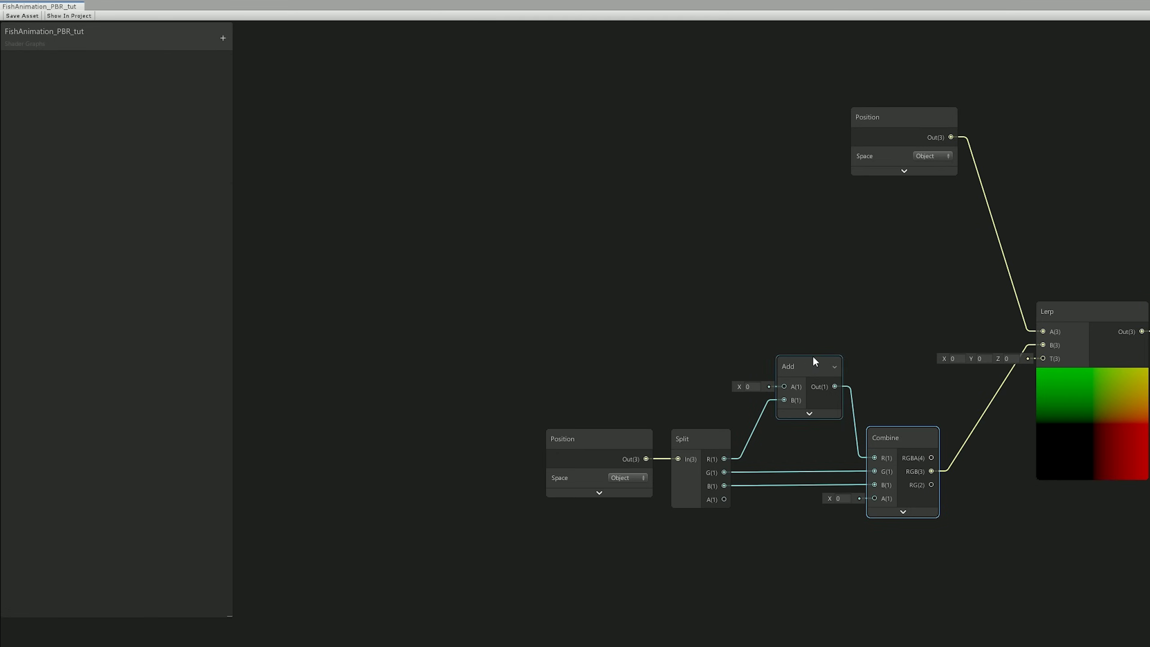
Add a Time node in the free area above and well before the Position and Split nodes
middle_click_drag(814, 374, 978, 406)
left_click(931, 337)
middle_click_drag(660, 371, 684, 405)
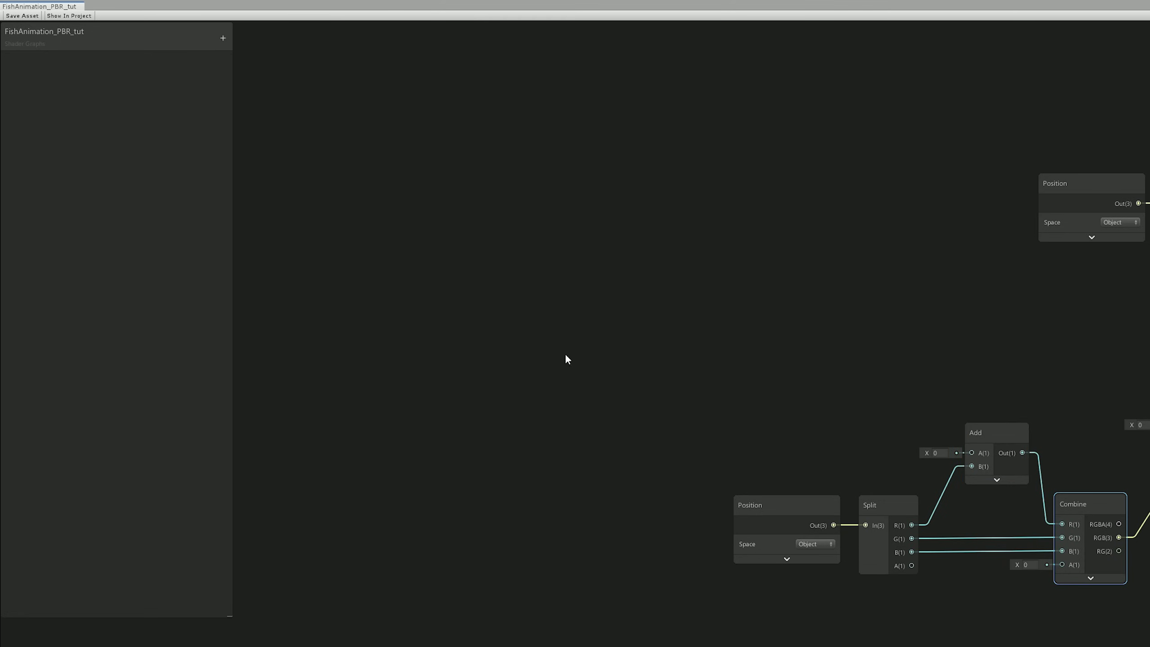
middle_click_drag(566, 356, 789, 395)
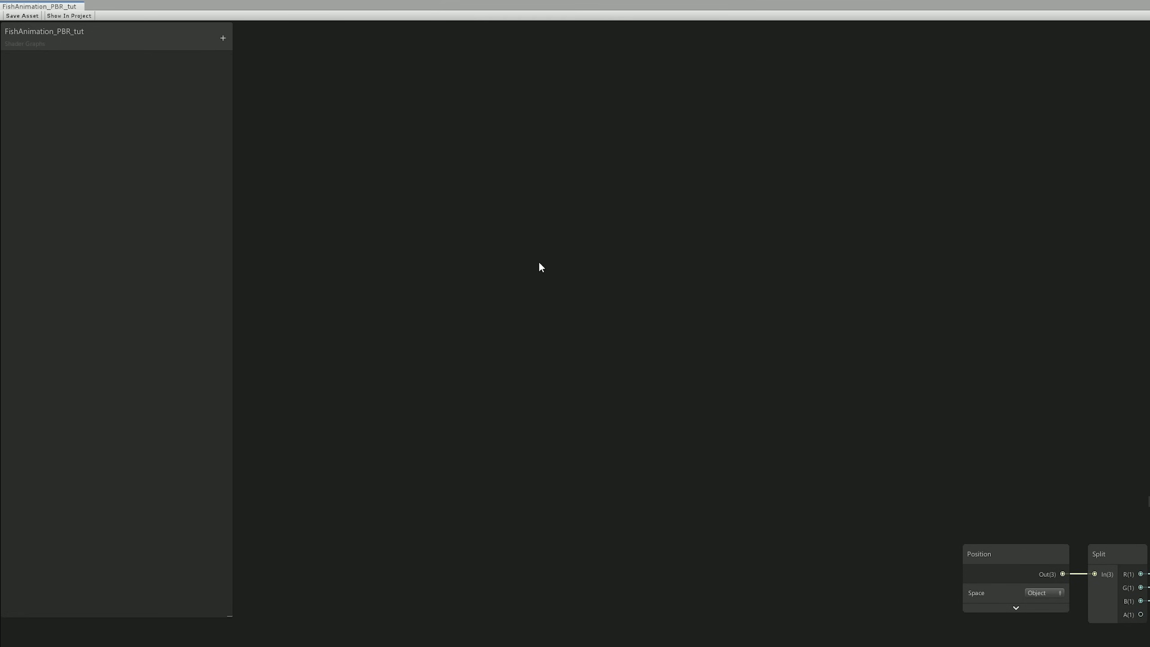
key("space")
type("time")
key("Return")
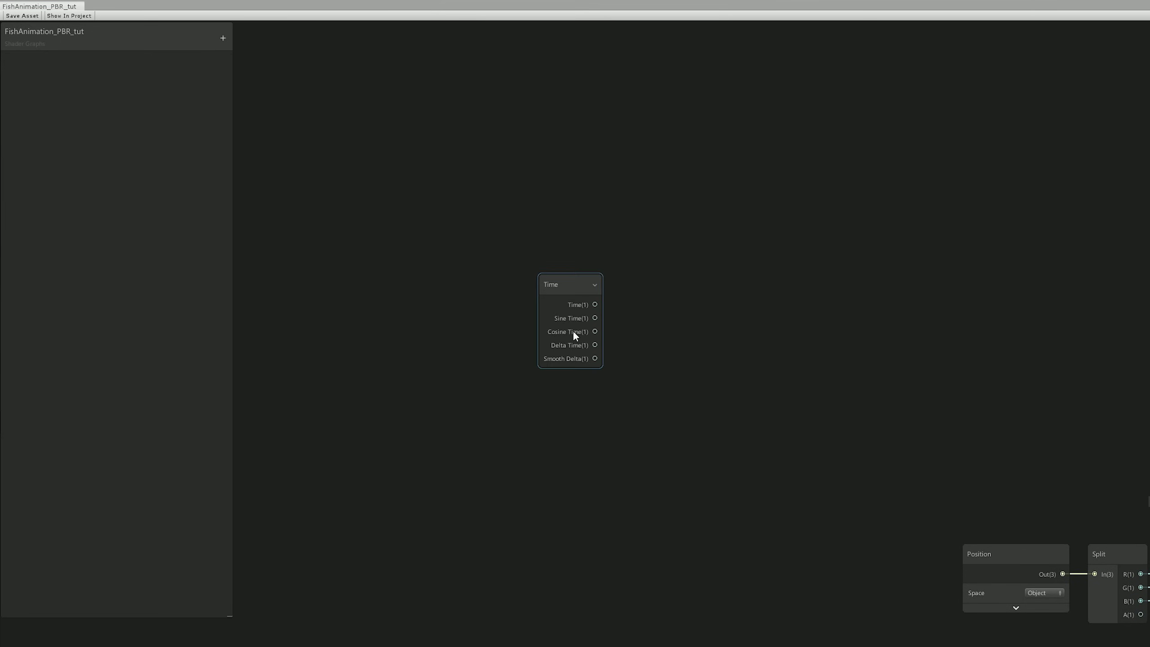
left_click_drag(582, 309, 569, 210)
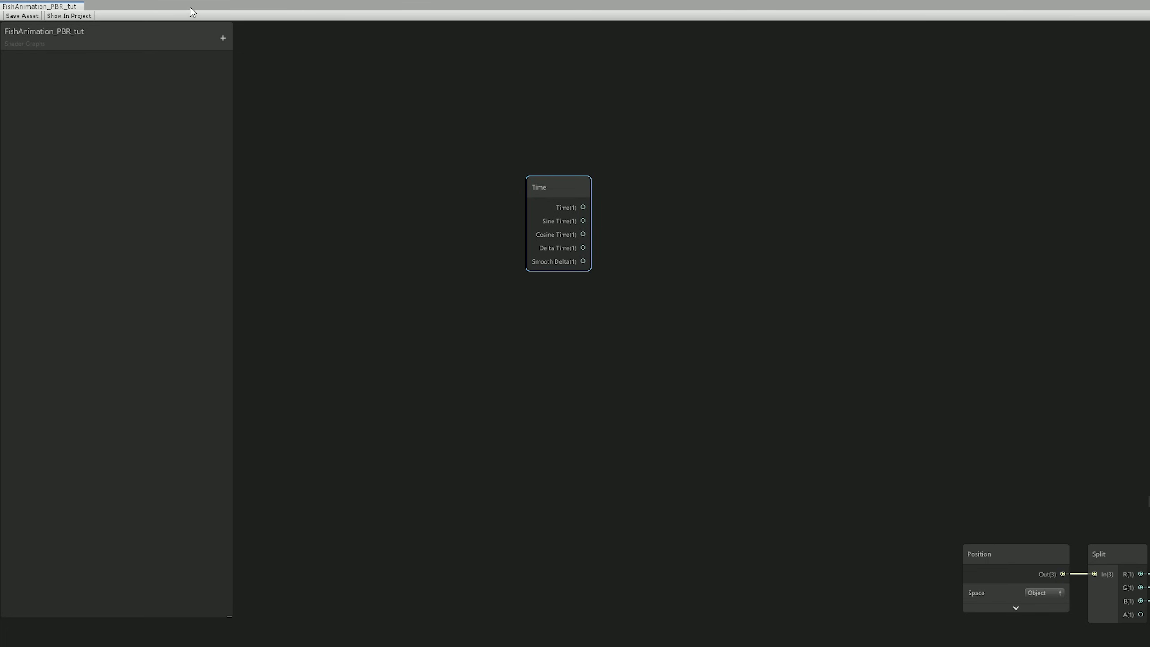
Create an exposed Vector1 property named WobbleSpeed with a default value of 0.5
left_click(217, 36)
left_click(246, 42)
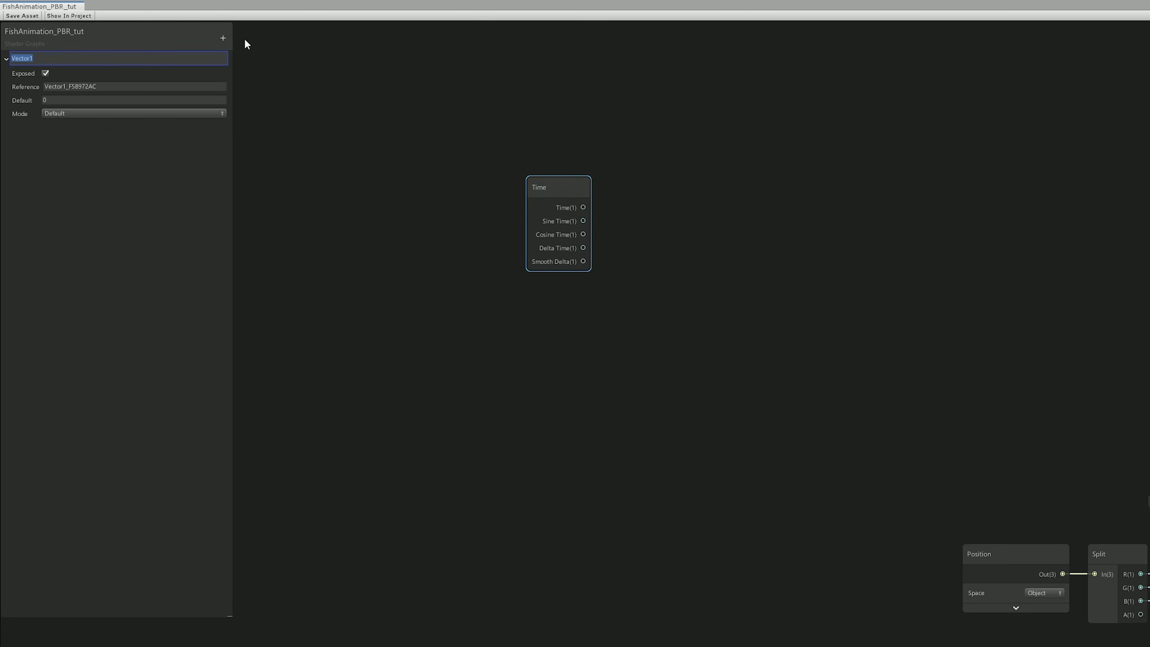
type("WobbleSpeed")
key("Return")
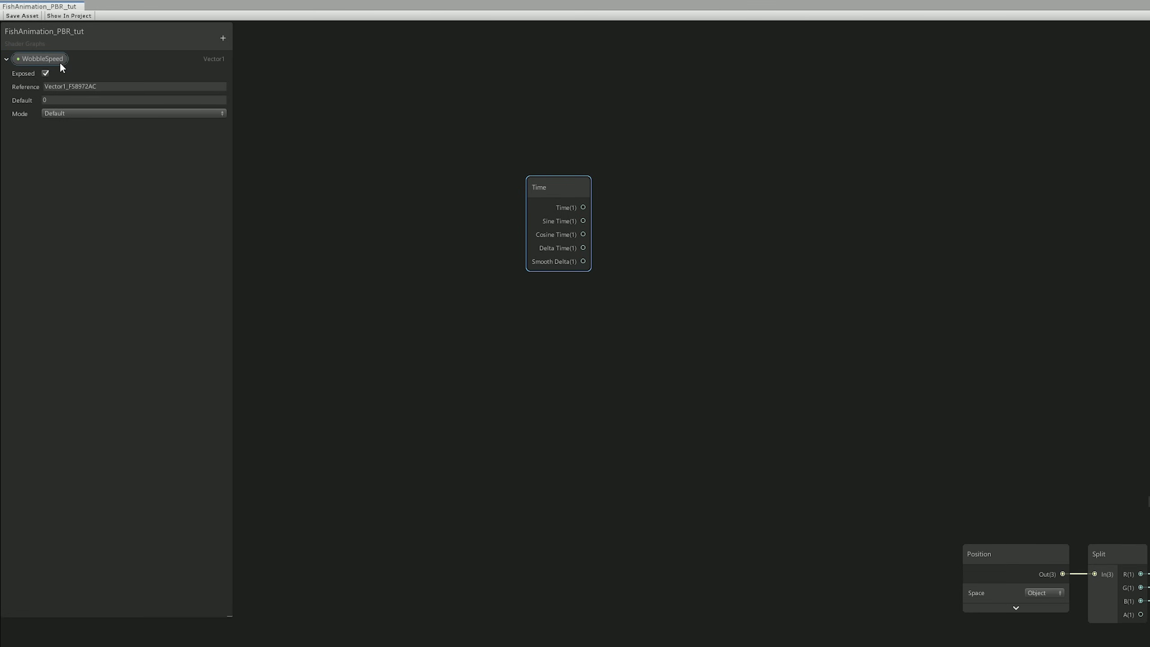
left_click(77, 102)
type(".5")
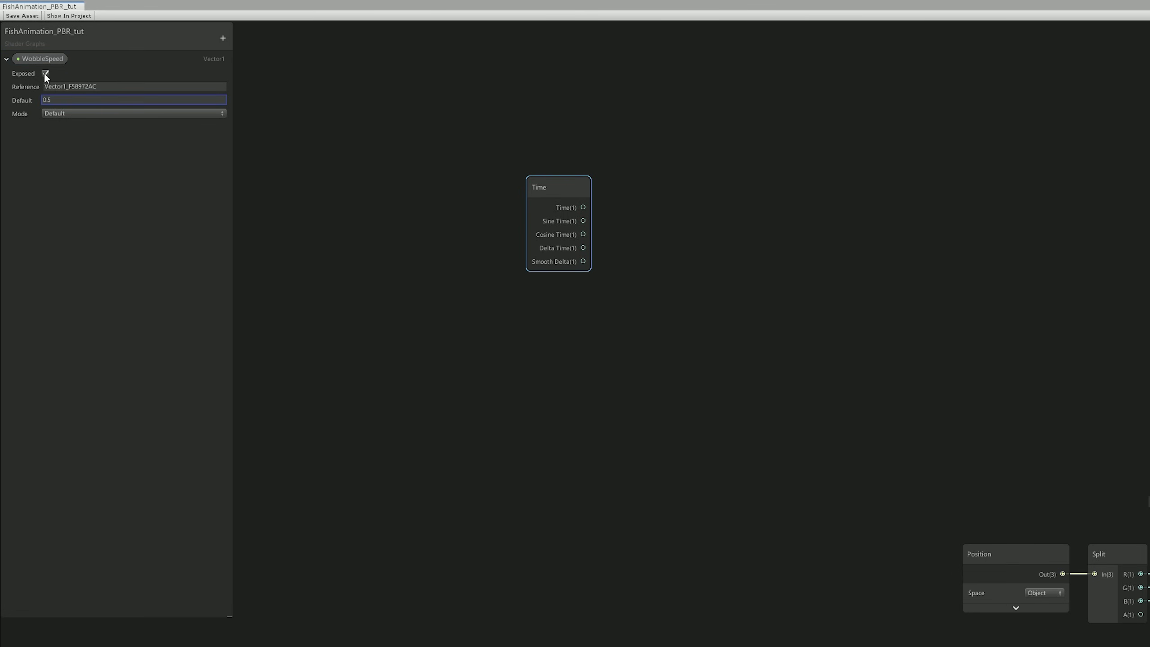
Place the WobbleSpeed property below the Time node and add a Multiply node with Time in A and WobbleSpeed in B
left_click_drag(46, 64, 565, 295)
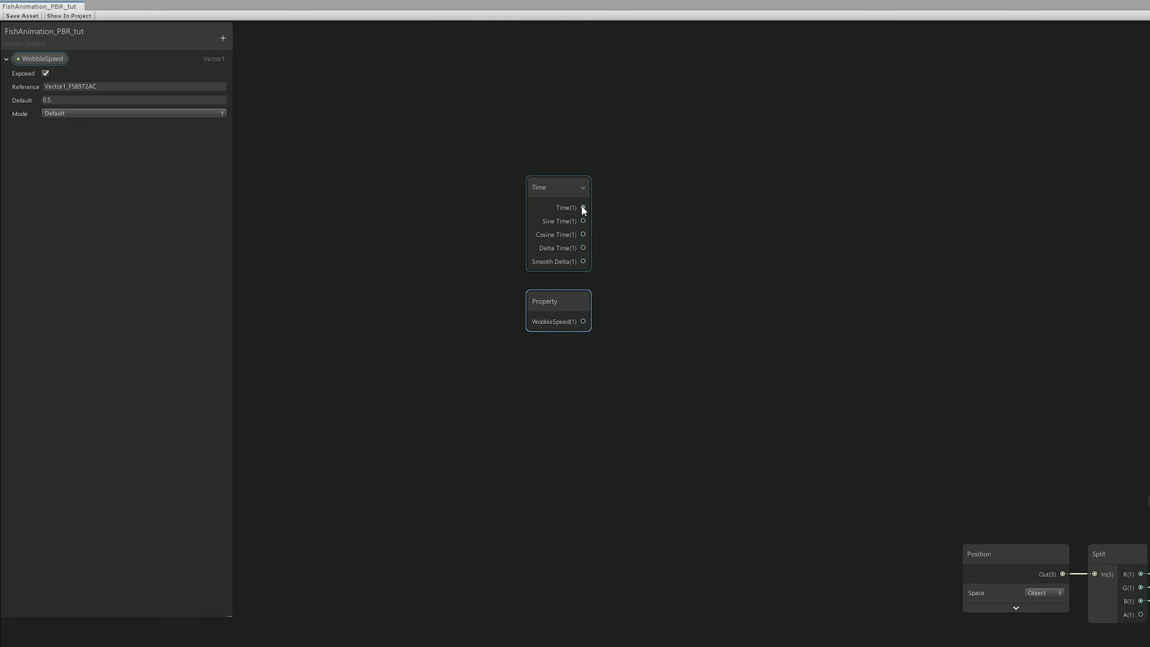
left_click_drag(582, 207, 657, 220)
type("mul")
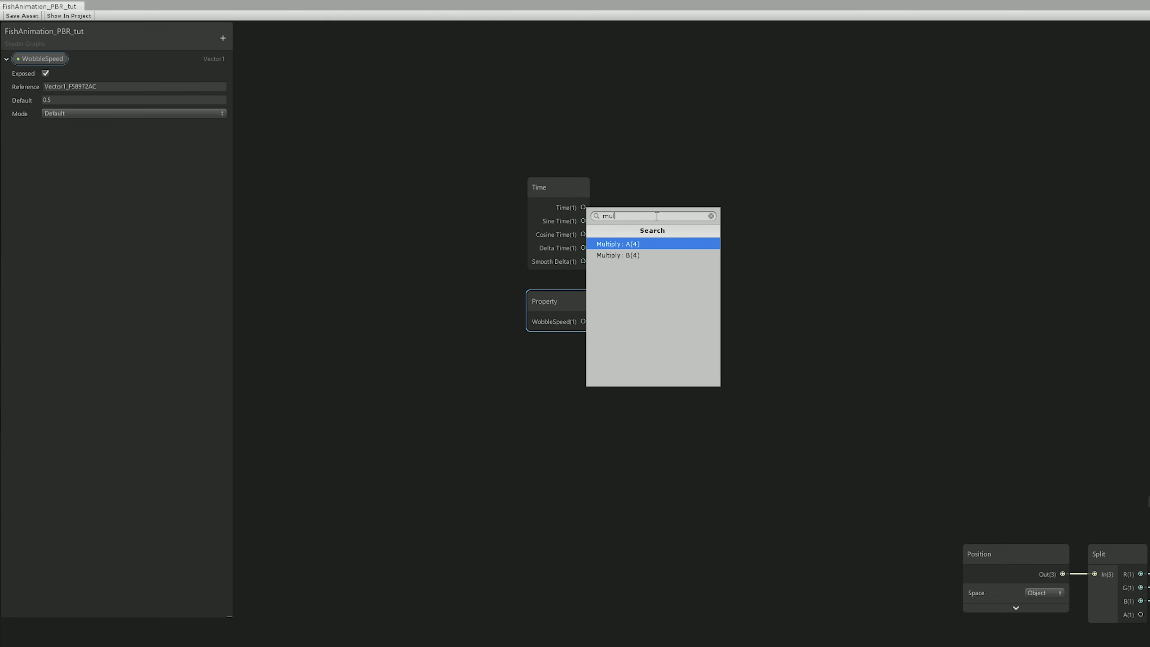
key("Return")
left_click_drag(583, 322, 669, 281)
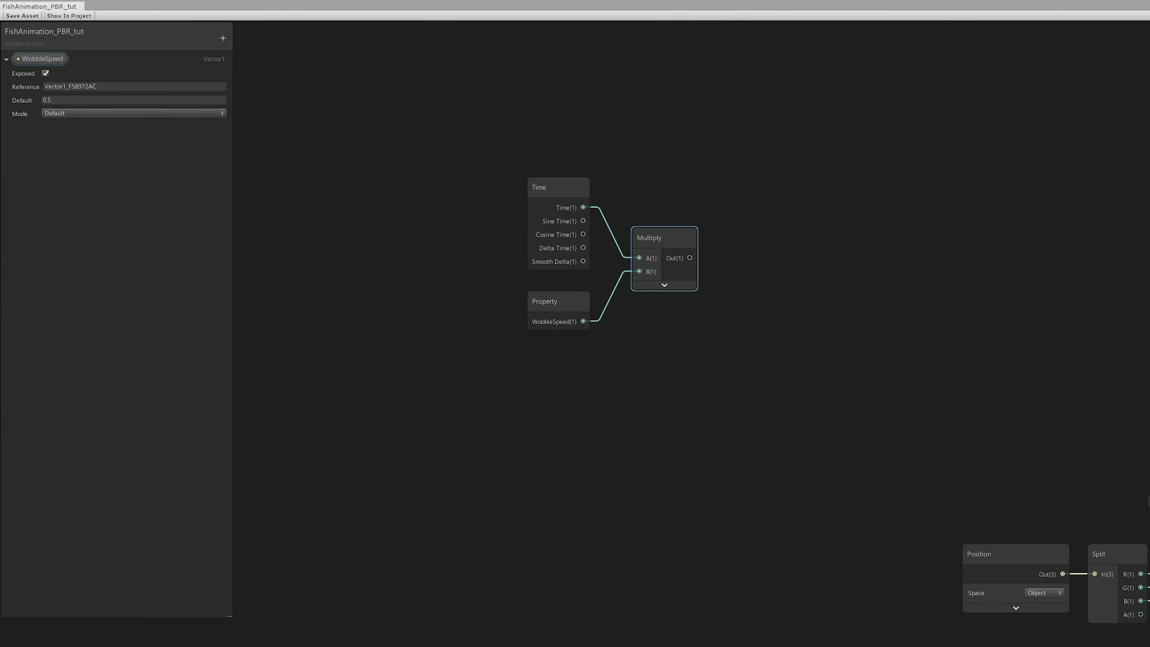
Add a World-space Position node in the free area below and before the WobbleSpeed property, with its preview collapsed
middle_click_drag(478, 391, 545, 410)
left_click(447, 409)
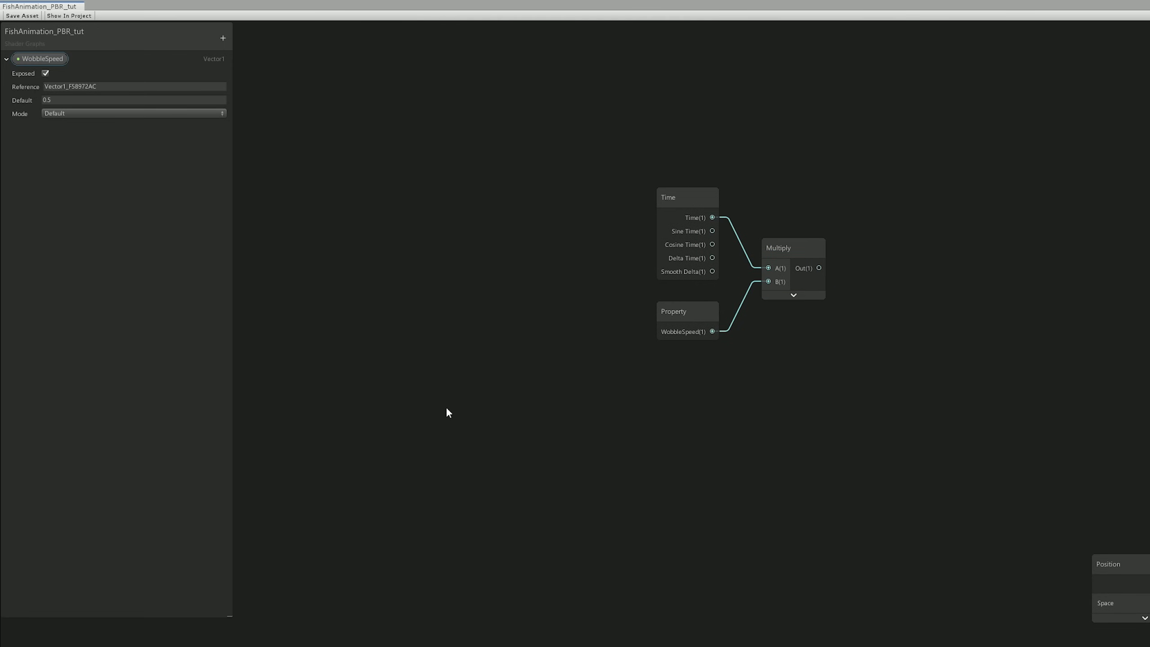
key("space")
type("pos")
key("Return")
key("ctrl+v")
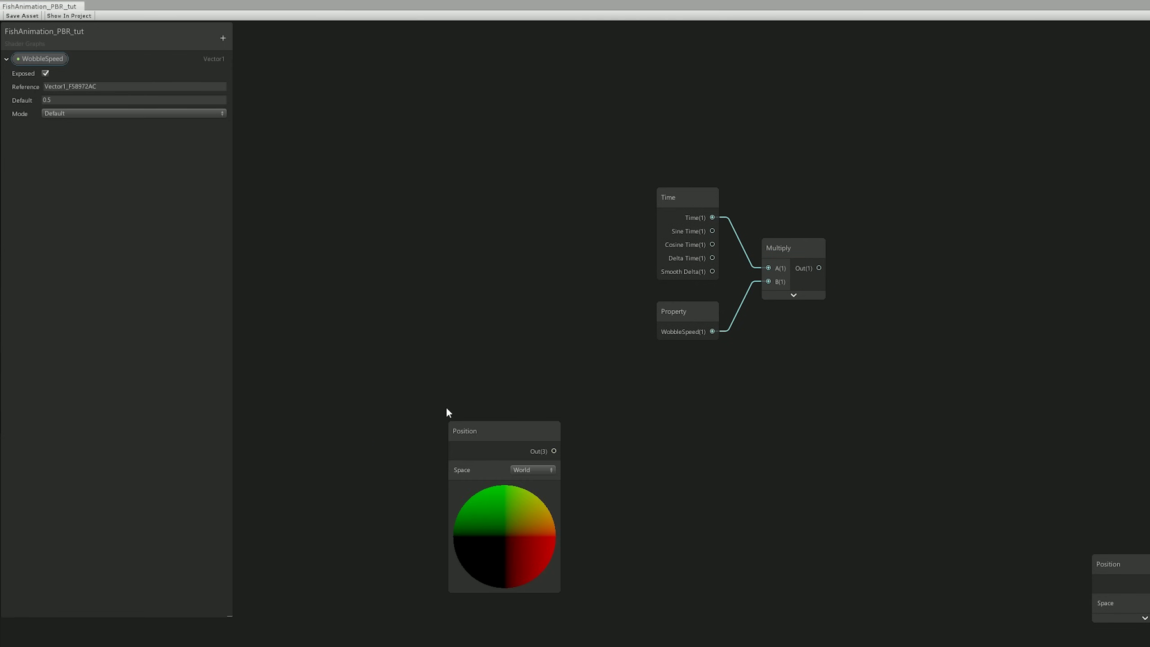
left_click(505, 488)
left_click_drag(525, 439, 480, 433)
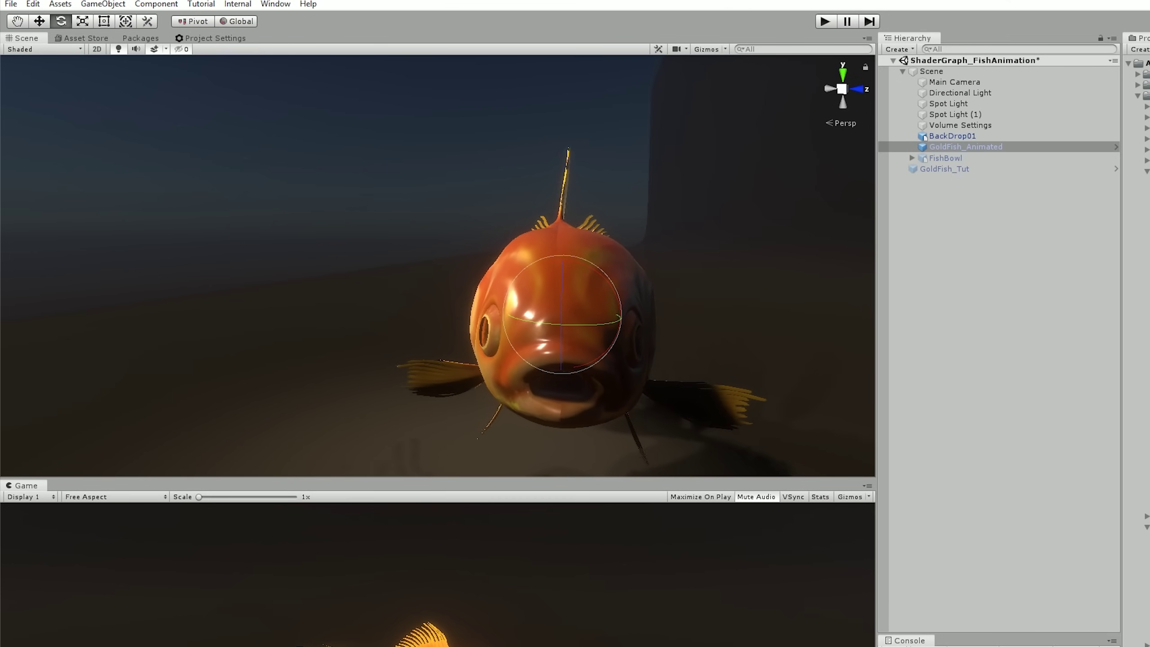
Add a Split node fed by the World-space Position node and attach a Multiply node to the Split's G output
left_click_drag(597, 442, 548, 437)
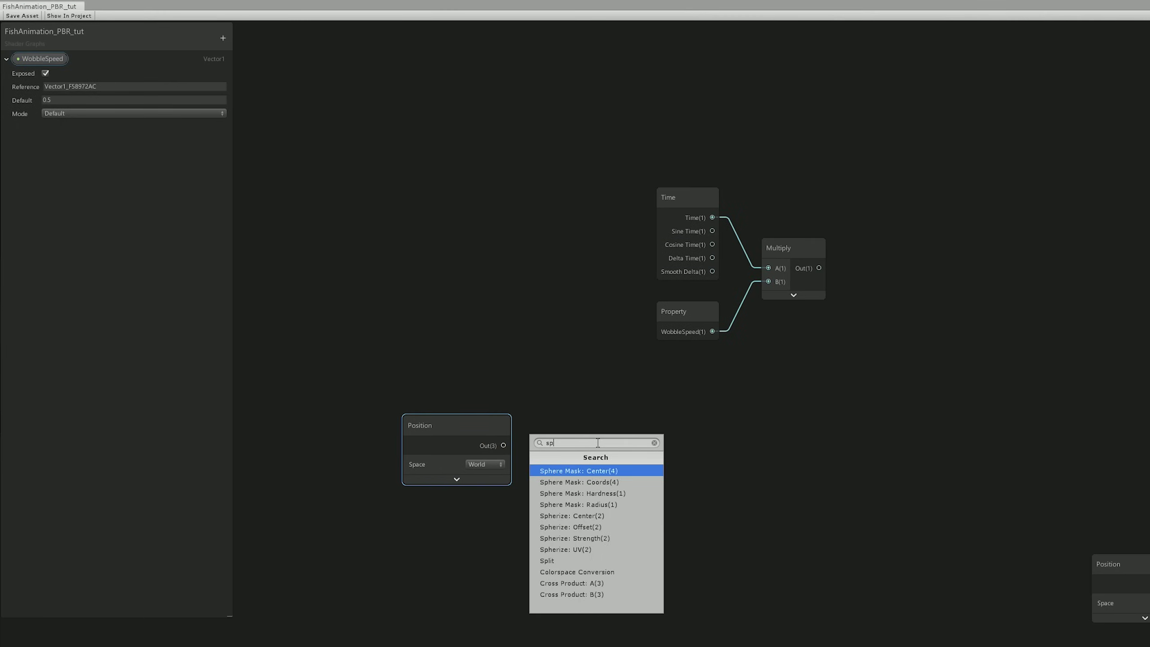
type("split")
key("Return")
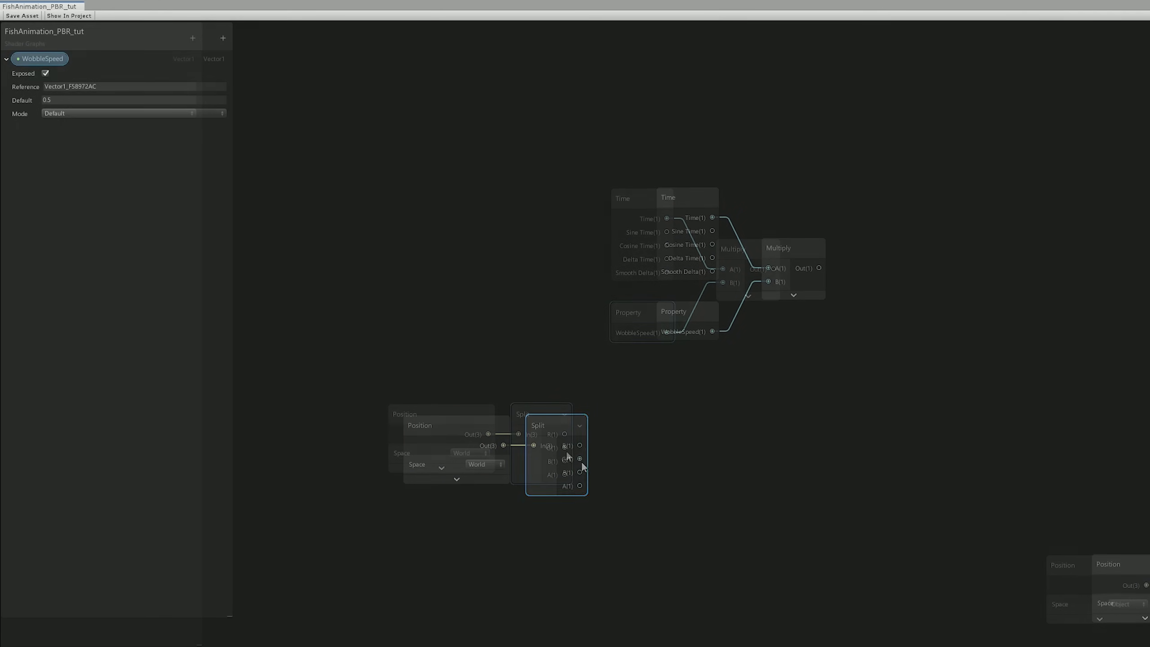
left_click_drag(564, 448, 664, 456)
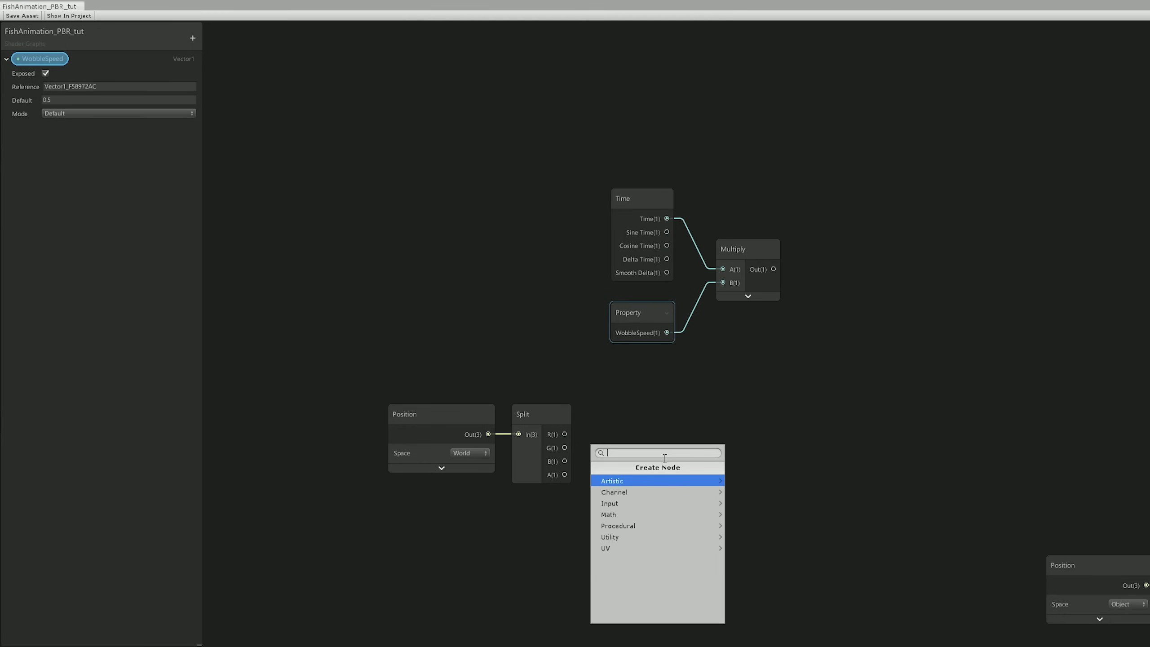
type("mul")
key("Return")
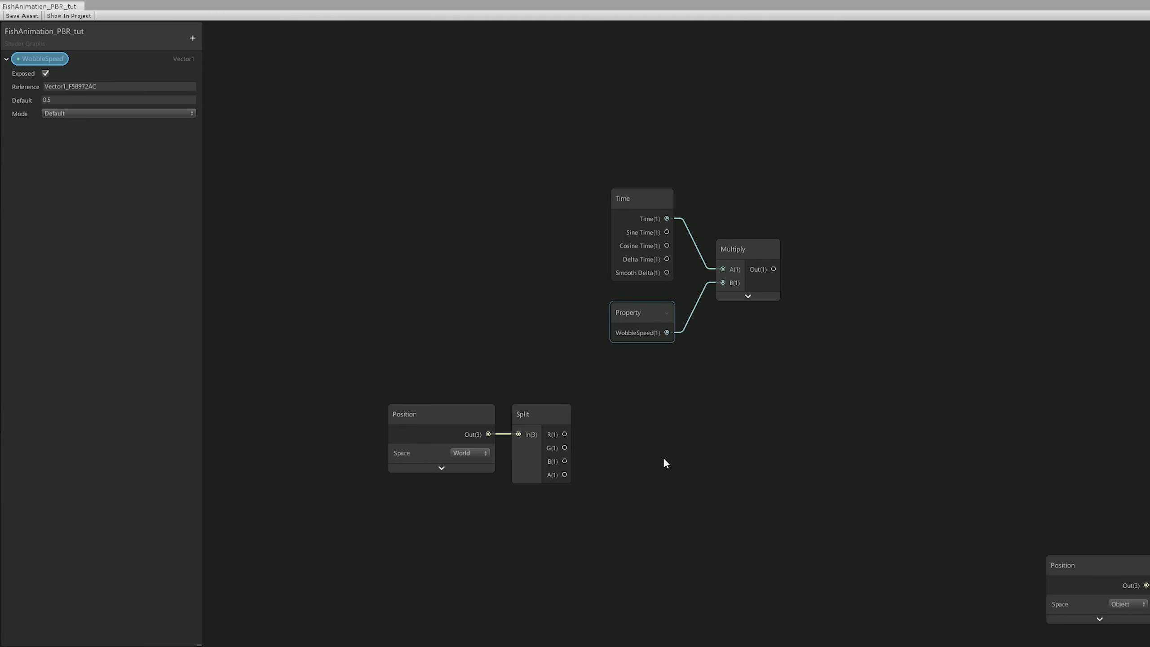
Place the Multiply node after the Split and create an exposed Vector1 property named WobbleFrequency with a default of 2
left_click_drag(667, 444, 718, 426)
left_click(192, 38)
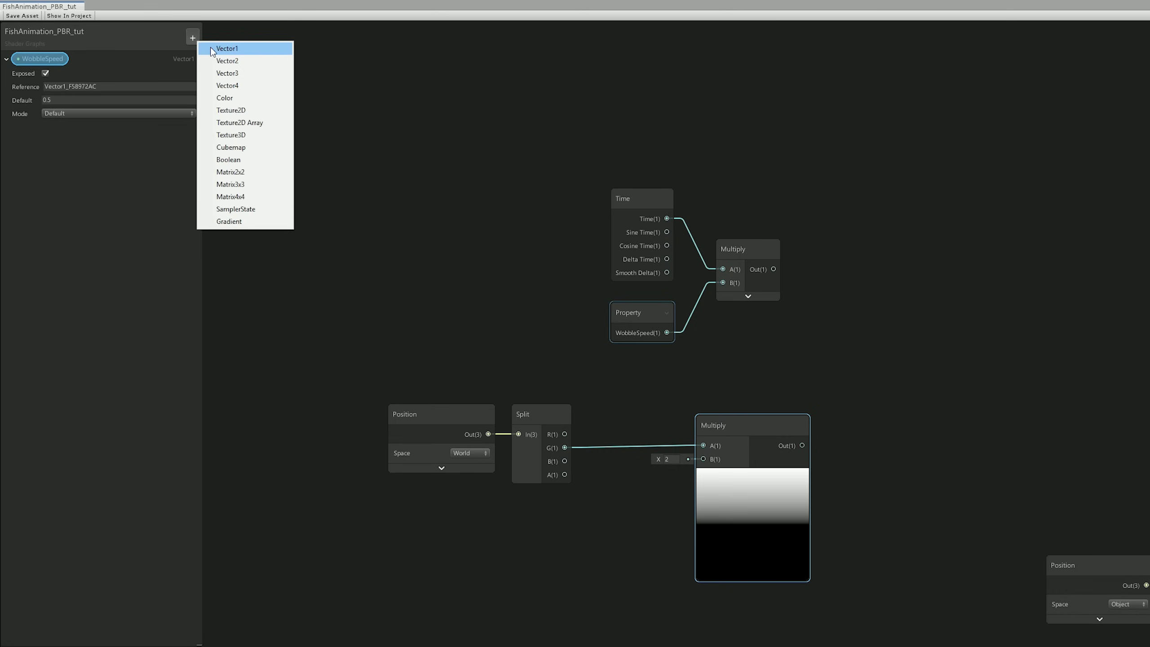
left_click(211, 47)
type("Wobble")
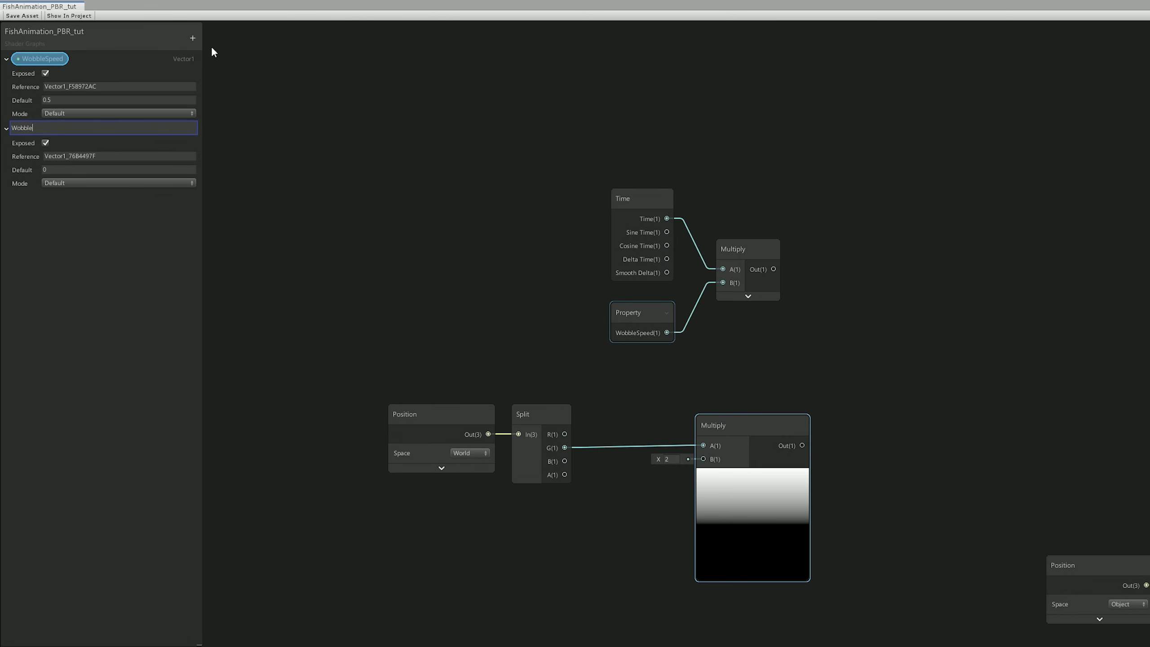
type("Frequency")
left_click(71, 170)
Place the WobbleFrequency property between the Split and the lower Multiply node, connect it to B, and collapse the Multiply preview
left_click_drag(49, 128, 625, 474)
left_click_drag(693, 502, 703, 459)
left_click_drag(654, 488, 627, 460)
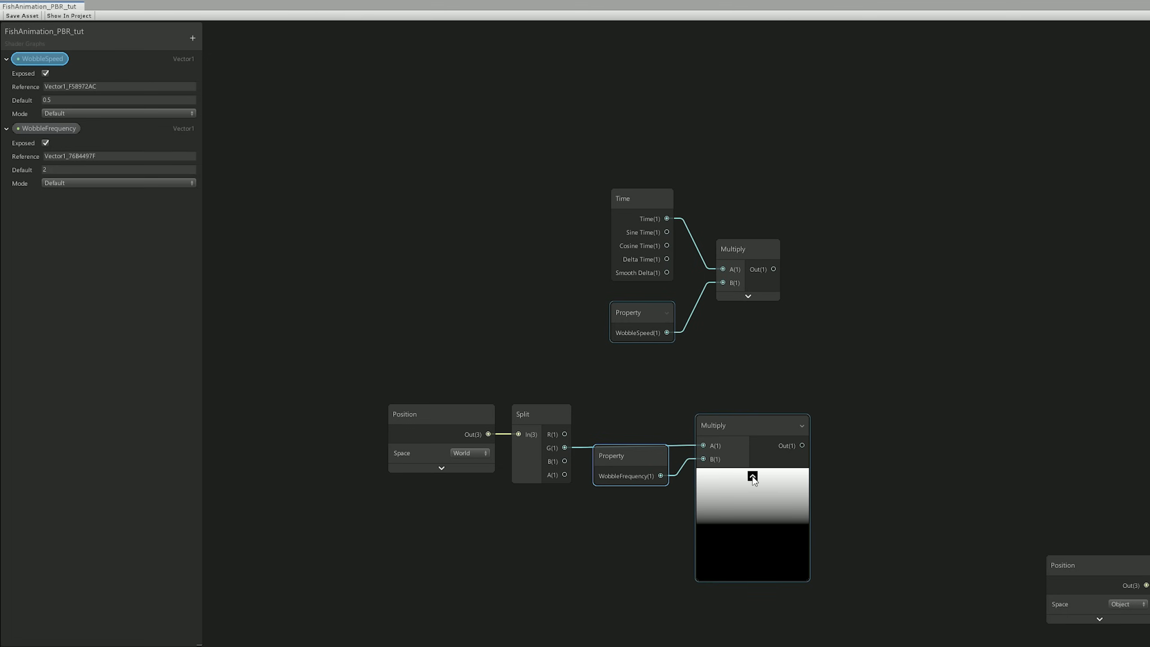
left_click(752, 475)
Attach a new Add node to the lower Multiply node's output, using the Add's B input
left_click_drag(722, 444, 796, 409)
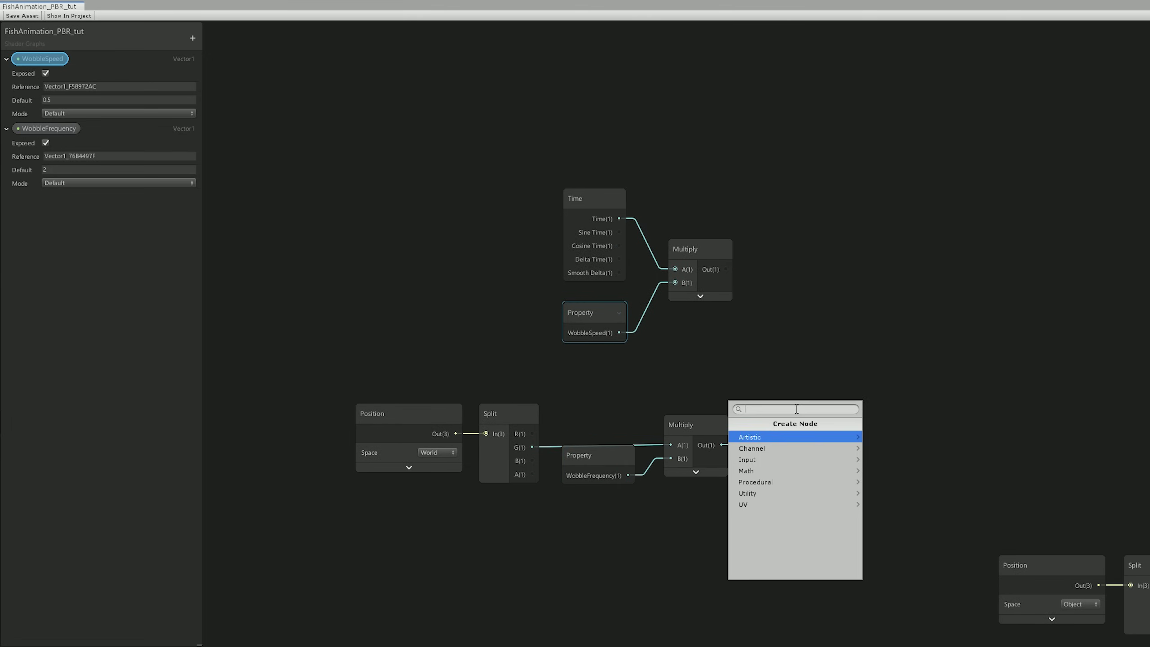
type("add")
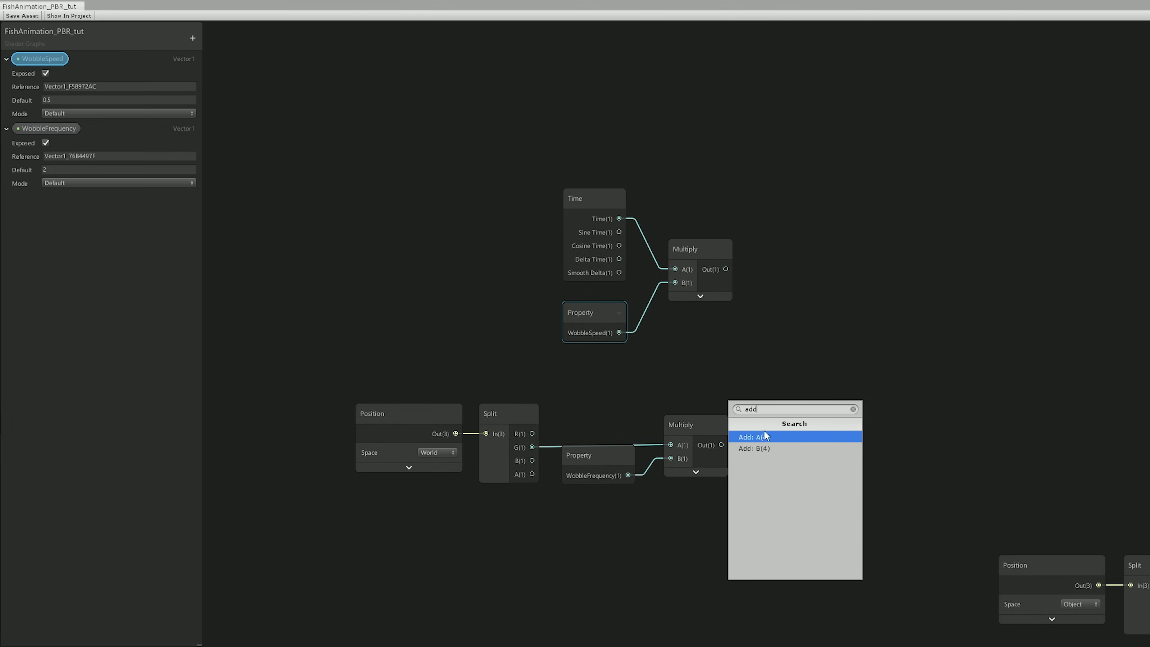
left_click(746, 446)
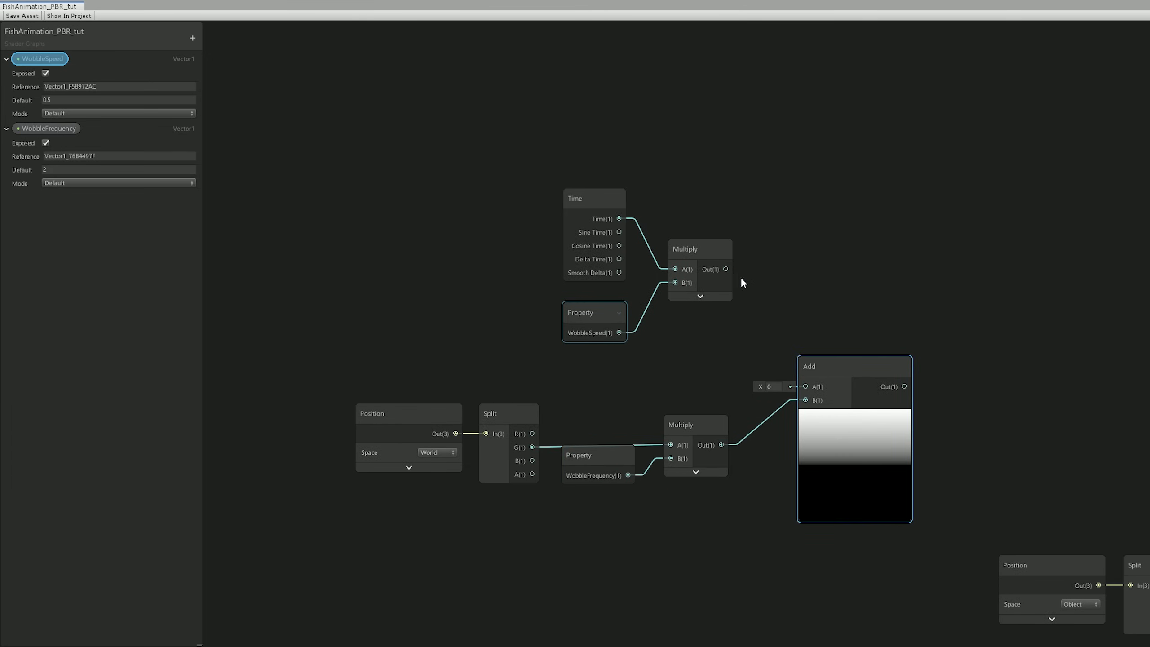
Connect the time Multiply to the new Add's A input, collapse its preview, and feed its output into A of the Add before Combine
left_click_drag(726, 269, 805, 387)
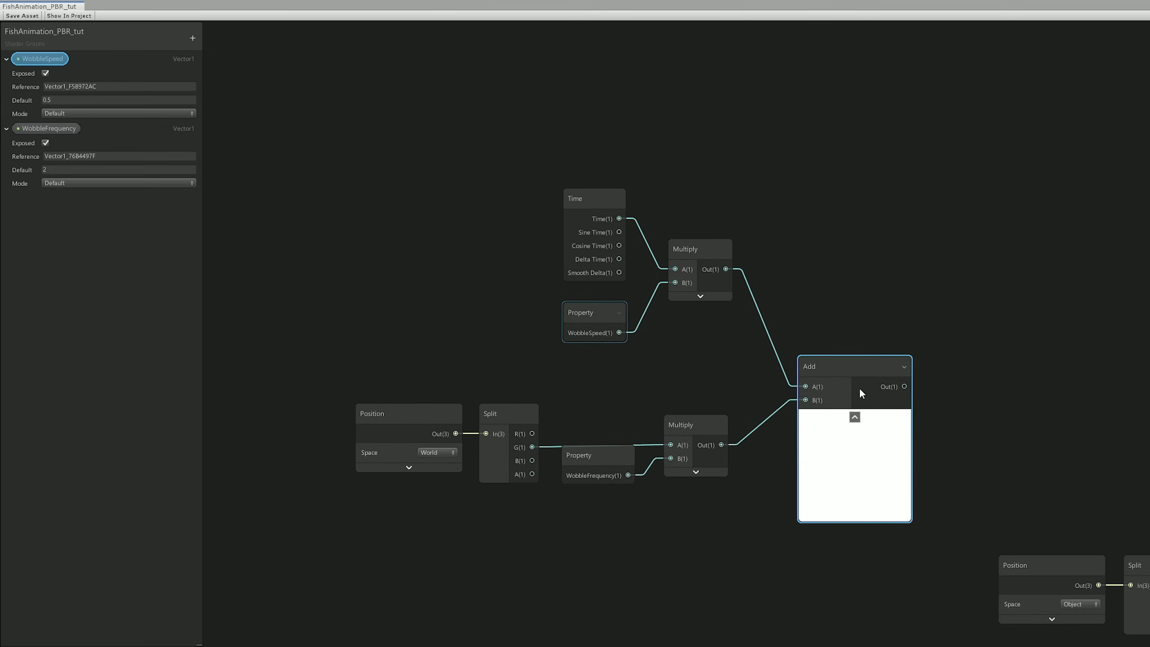
left_click(858, 418)
middle_click_drag(860, 420, 745, 337)
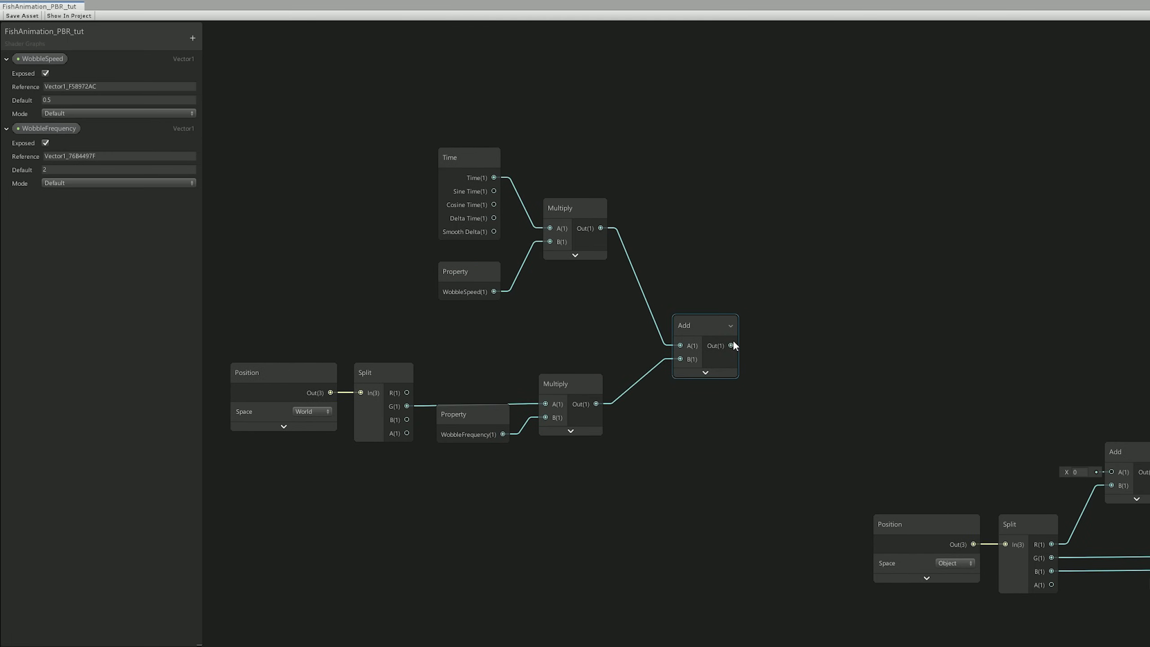
left_click_drag(733, 345, 1111, 469)
Create an exposed Vector3 property with its default name, connect it to the Lerp node's T input, and save the graph asset
middle_click_drag(1084, 381, 870, 345)
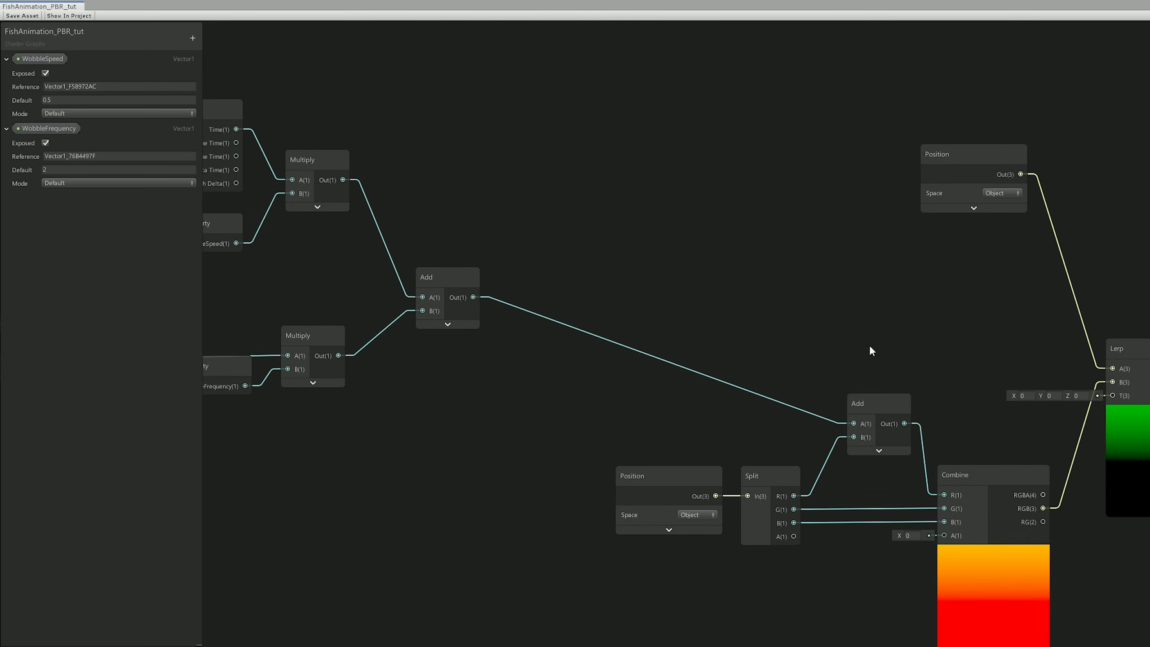
middle_click_drag(1101, 435, 1009, 390)
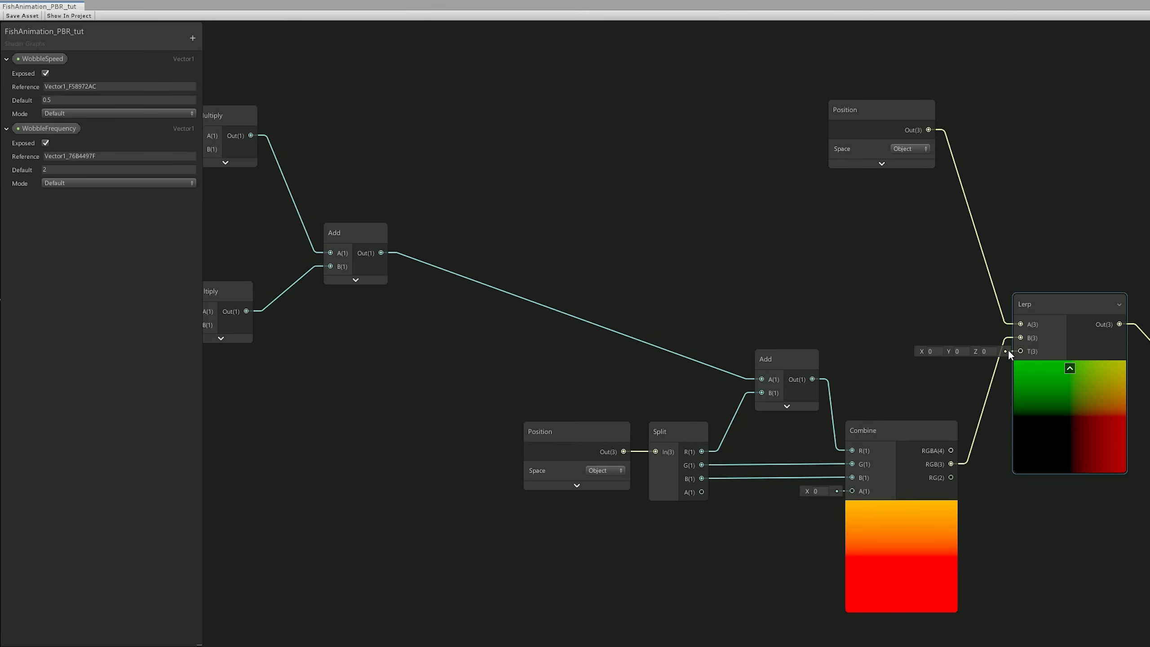
left_click(189, 39)
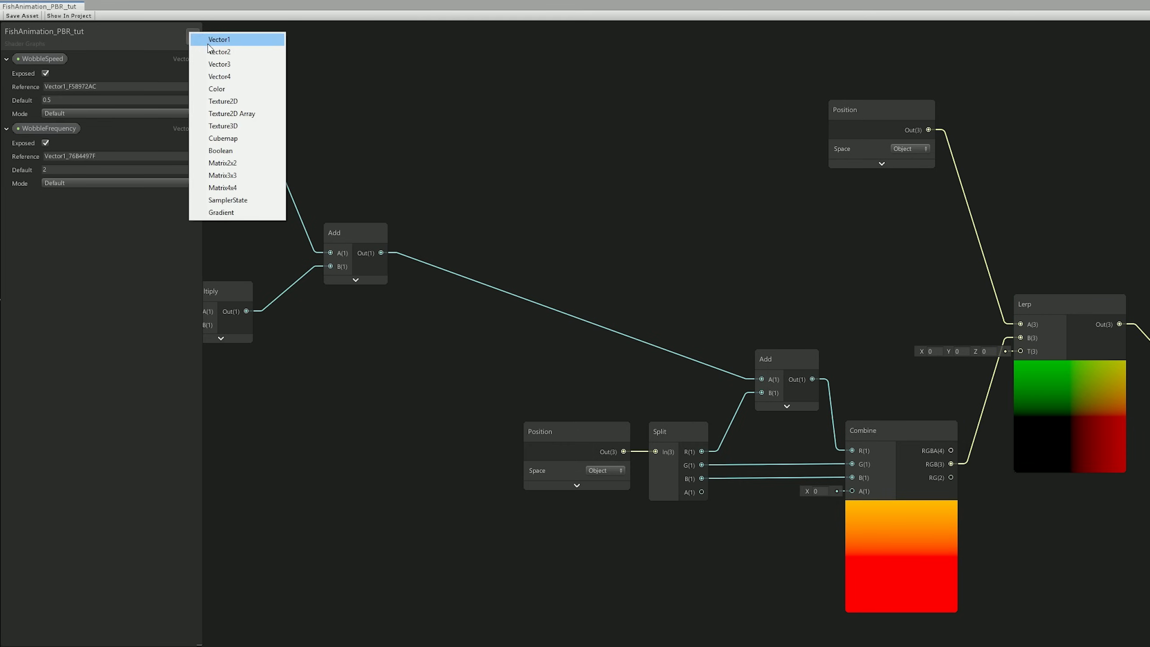
left_click(213, 64)
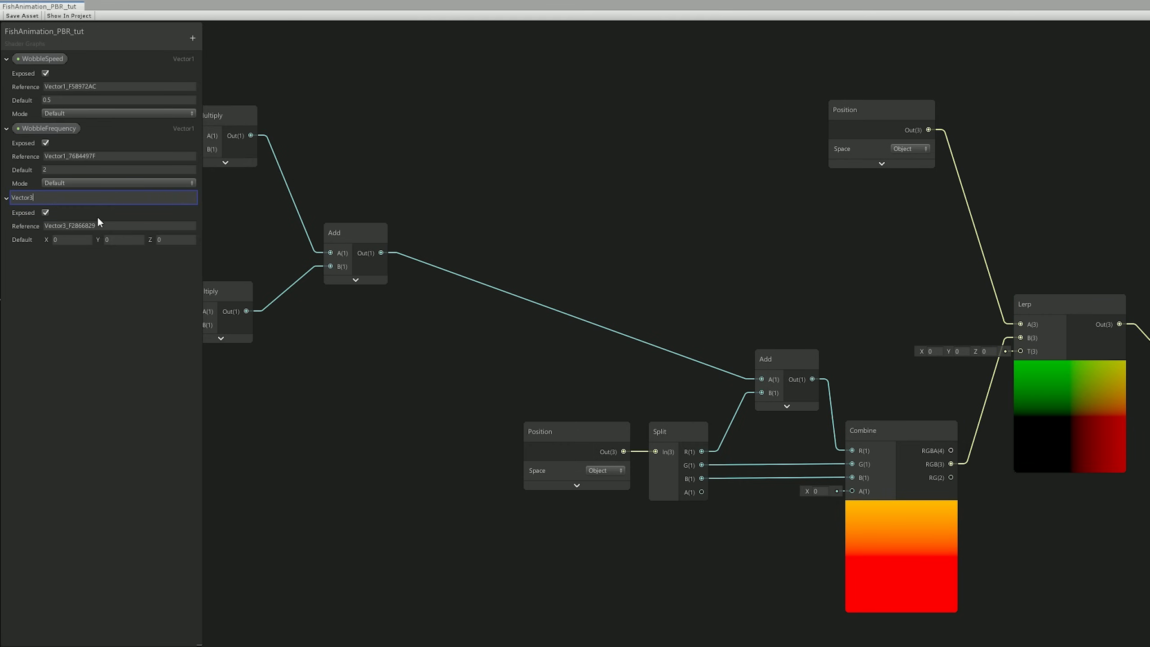
key("Return")
left_click_drag(1009, 572, 1020, 352)
left_click_drag(1048, 583, 953, 645)
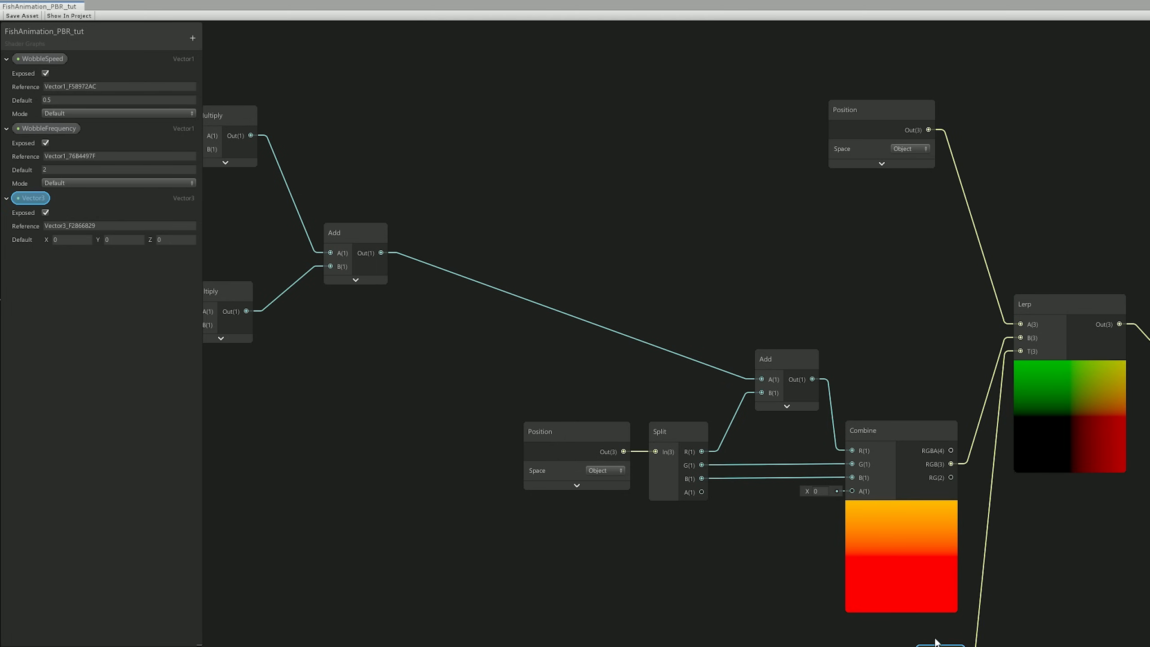
left_click(18, 15)
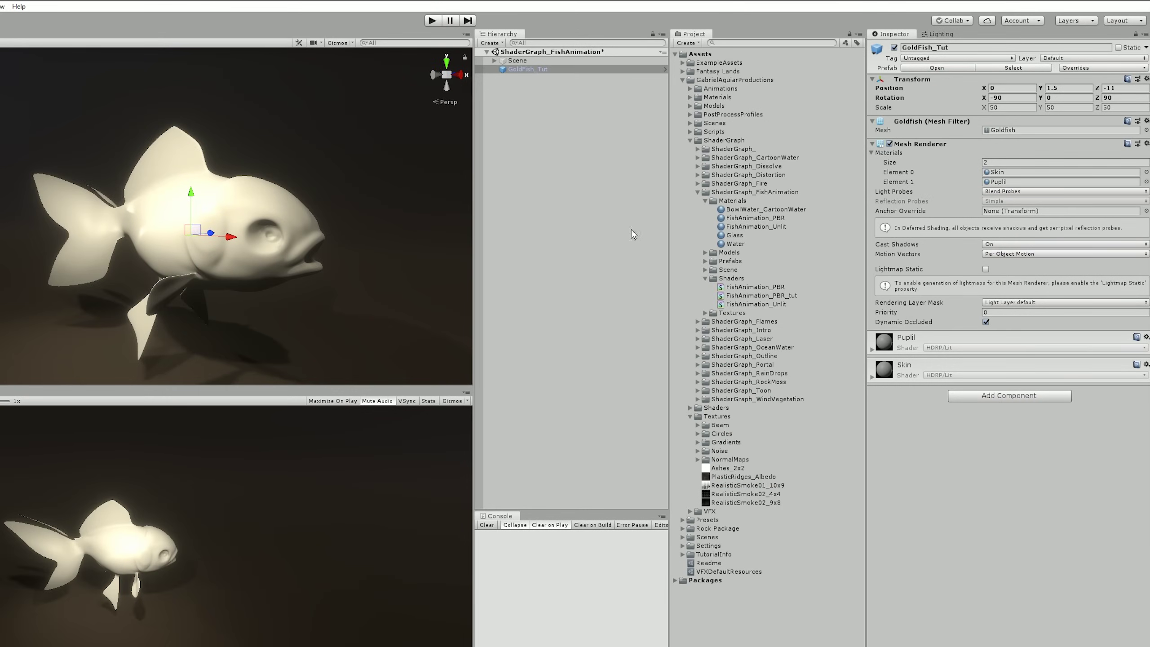
Create a material from the FishAnimation_PBR_tut shader, name it FishAnimation_PBR_tut, and move it to the Materials folder
left_click(770, 295)
right_click(769, 295)
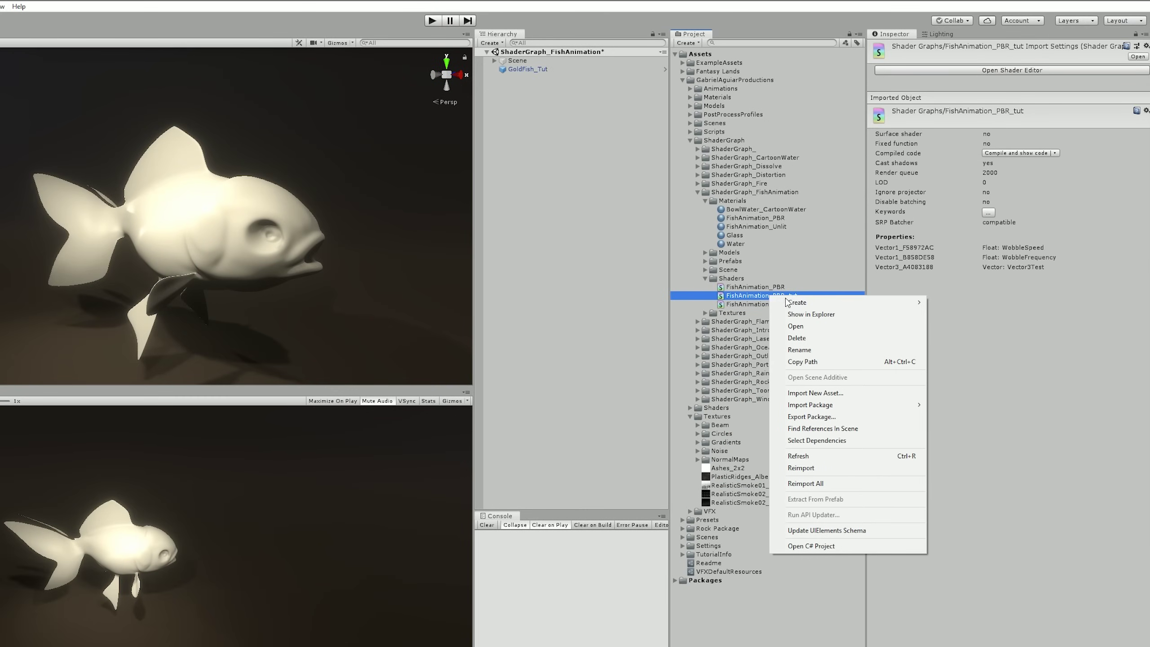
mouse_move(869, 307)
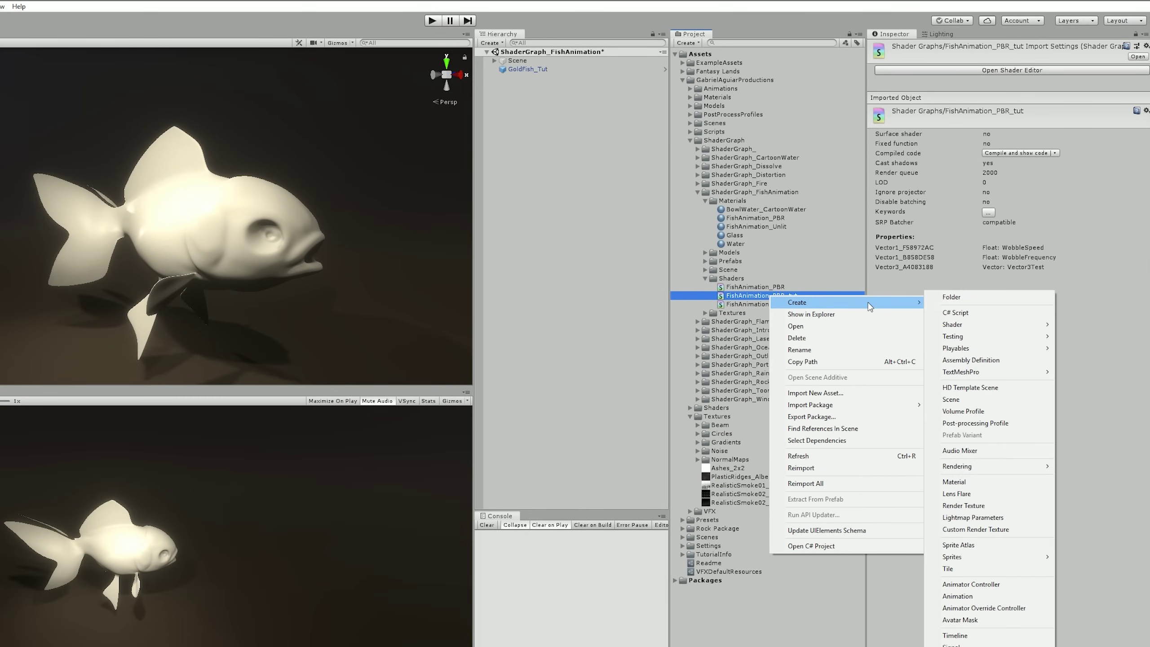
left_click(974, 483)
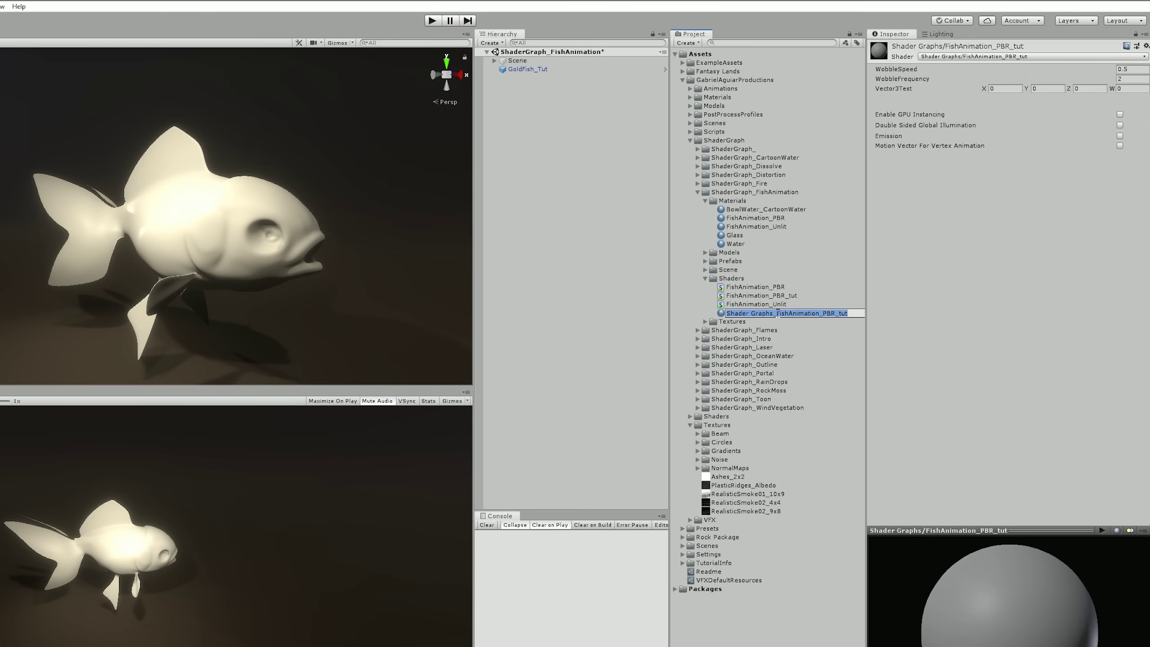
left_click_drag(779, 314, 725, 203)
key("BackSpace")
key("Return")
Assign the FishAnimation_PBR_tut material to Element 0 of GoldFish_Tut and set the materials size to 1
left_click(530, 70)
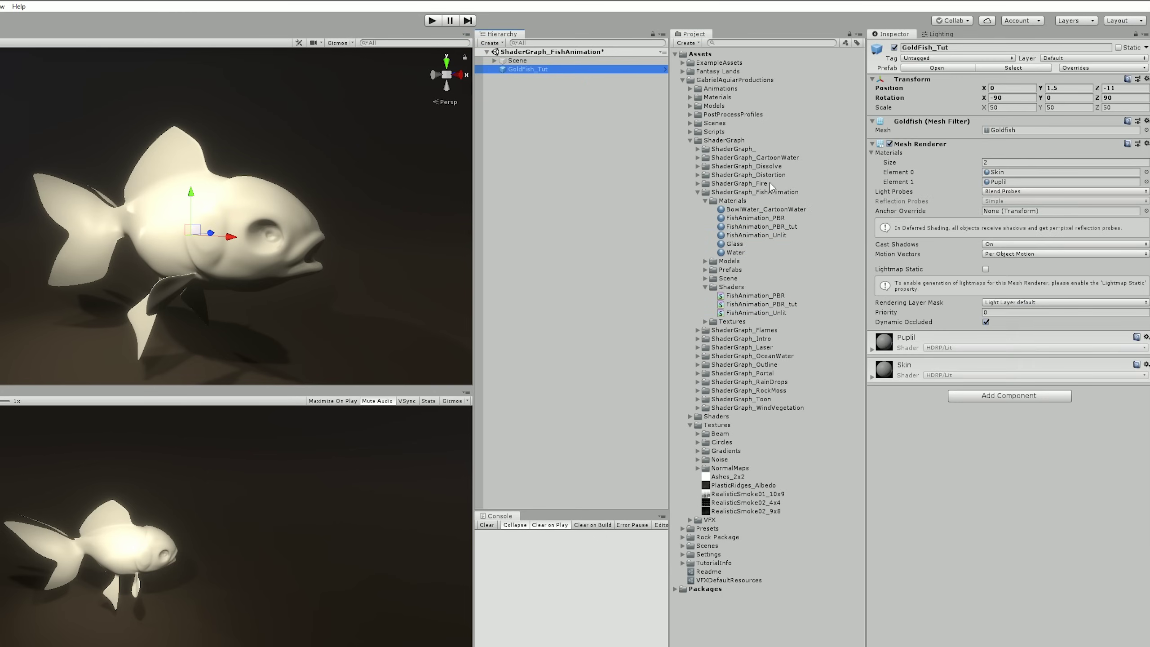
left_click_drag(769, 226, 1011, 176)
left_click(1012, 164)
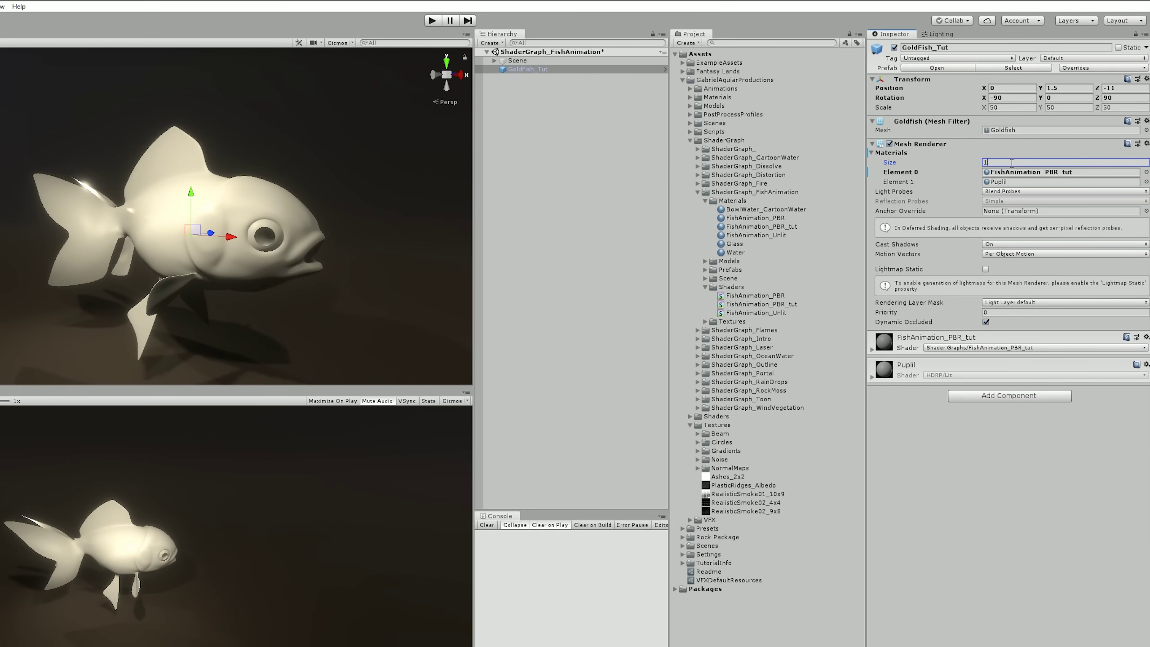
type("1")
key("Return")
Expand the fish material's properties and set the X component of Vector3 to 0.00001
left_click(881, 339)
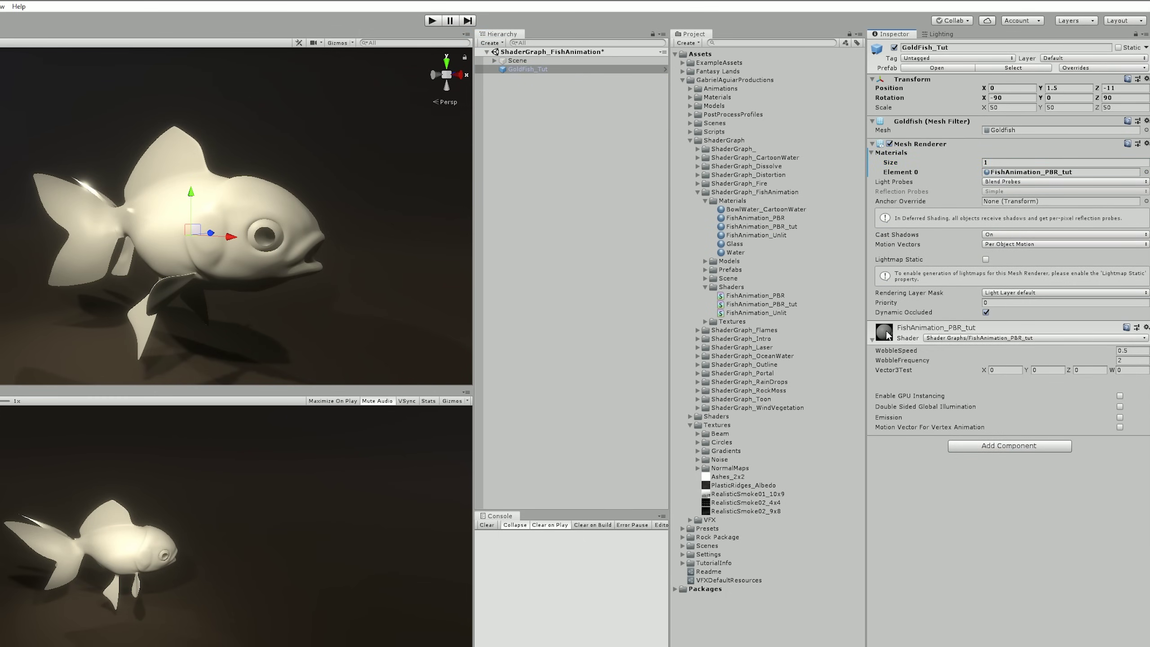
key("d")
right_click_drag(418, 266, 280, 257)
mouse_move(253, 236)
left_mouse_down("alt")
mouse_move(207, 237)
mouse_move(261, 235)
left_mouse_up("alt")
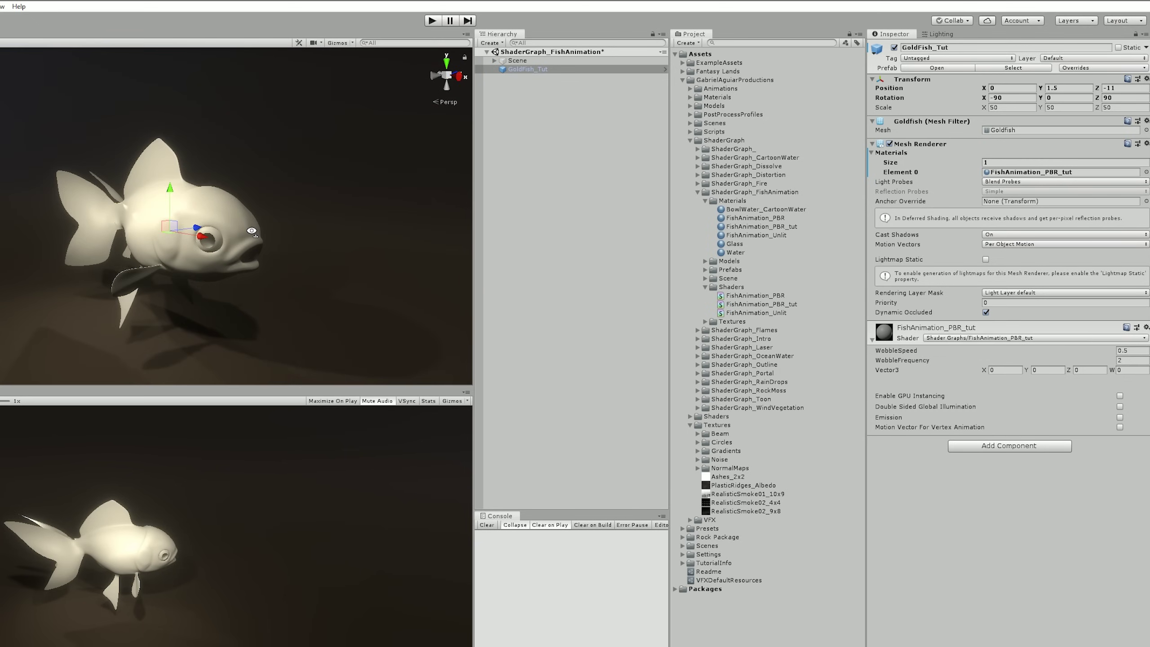
left_click(993, 370)
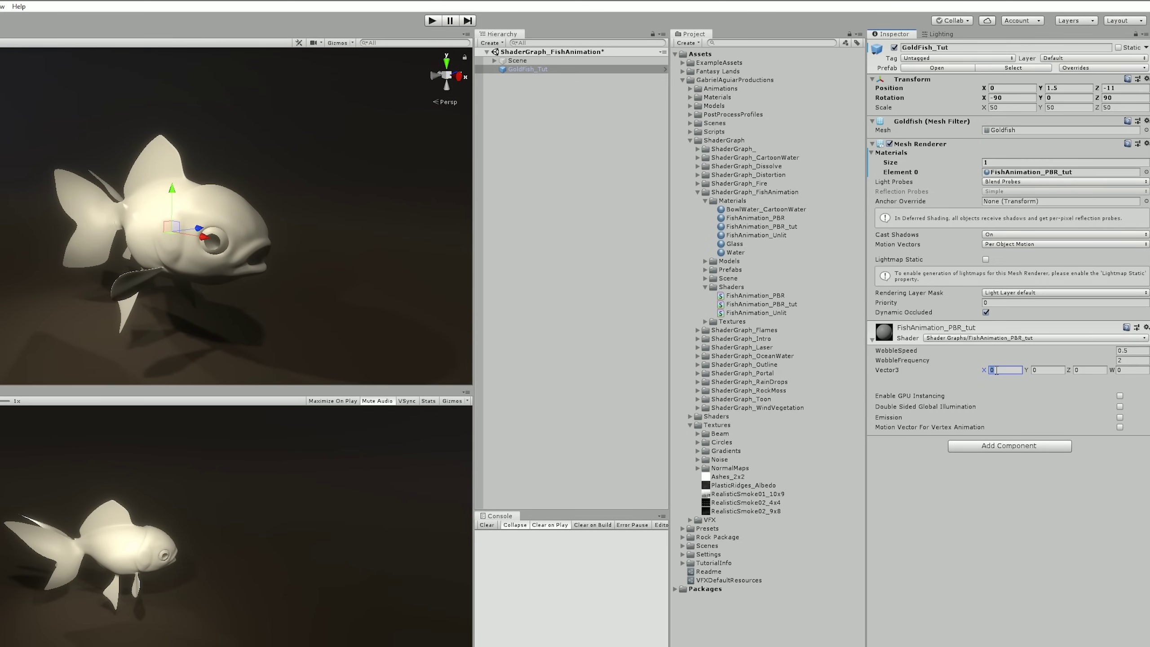
type(".00001")
key("Return")
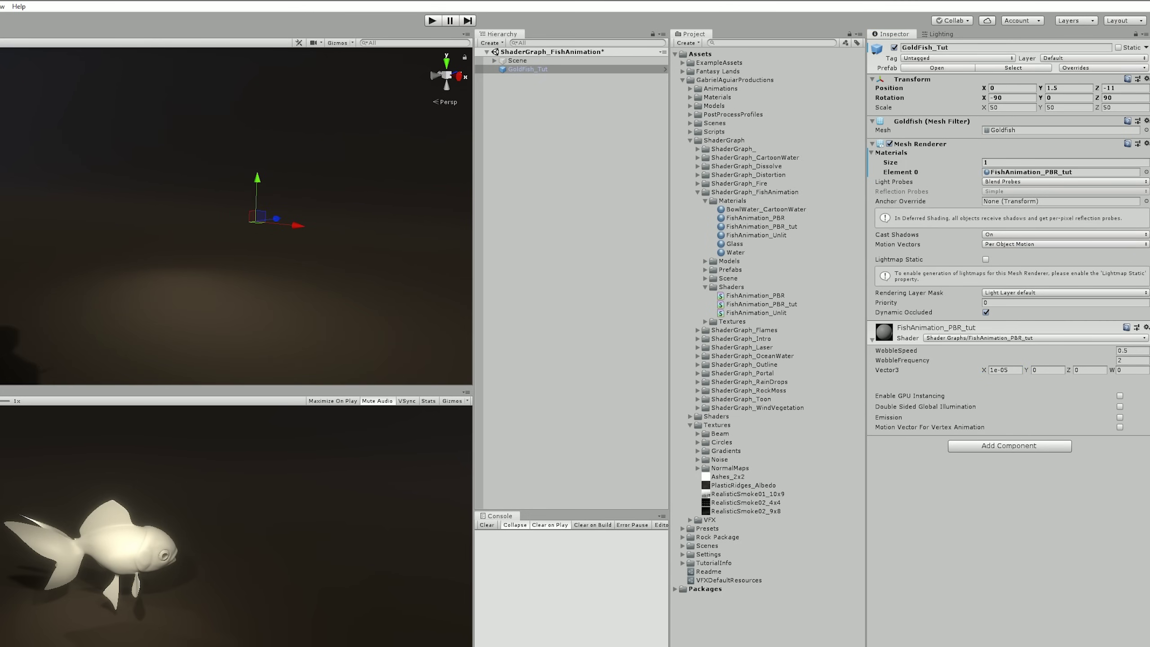
Try raising the material's WobbleFrequency to 189.28 while viewing the fish up close, and set it back to 2
left_click_drag(344, 217, 159, 215, "alt")
scroll(159, 216, "up", 3)
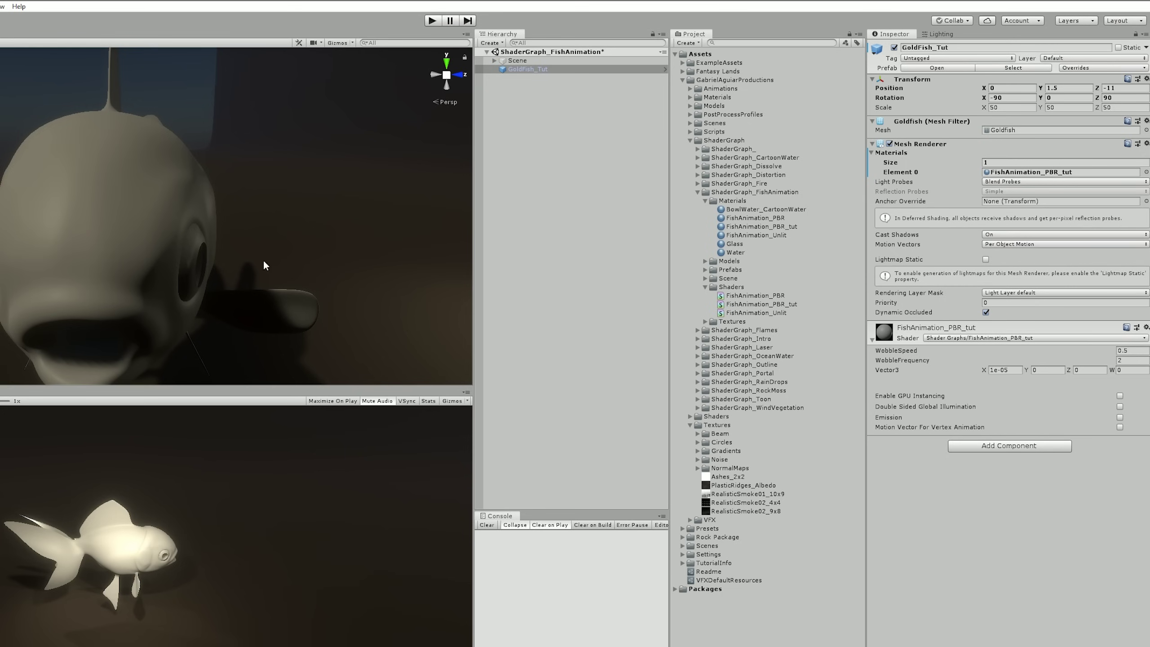
left_click(1119, 360)
type("7.03")
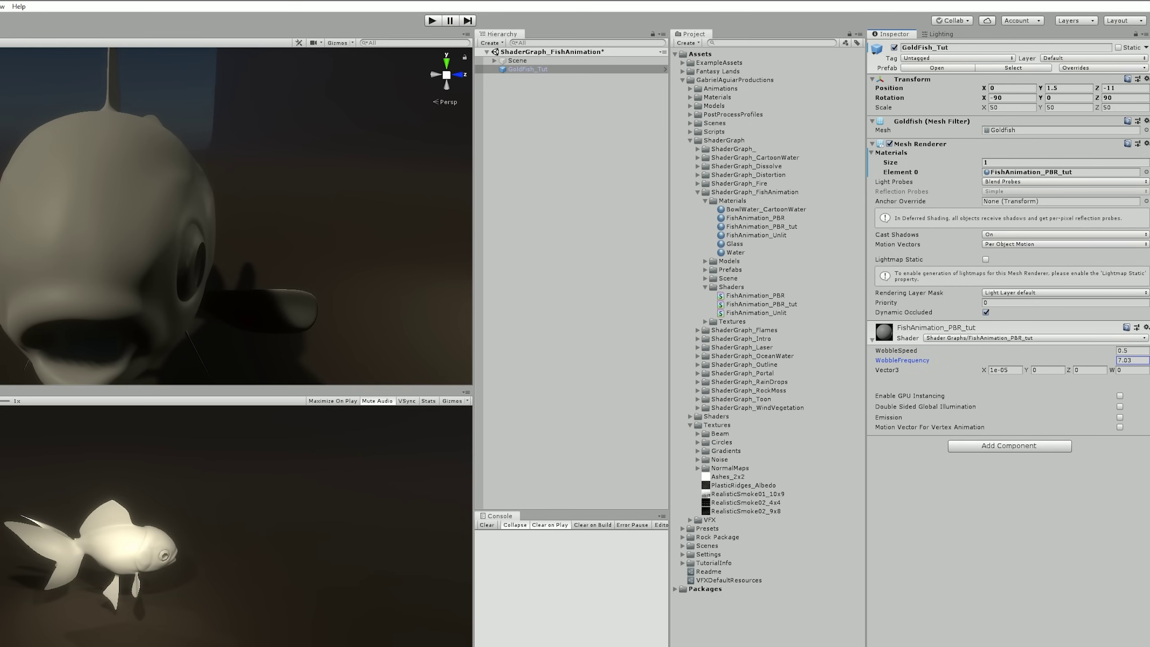
left_click_drag(2, 379, 344, 383)
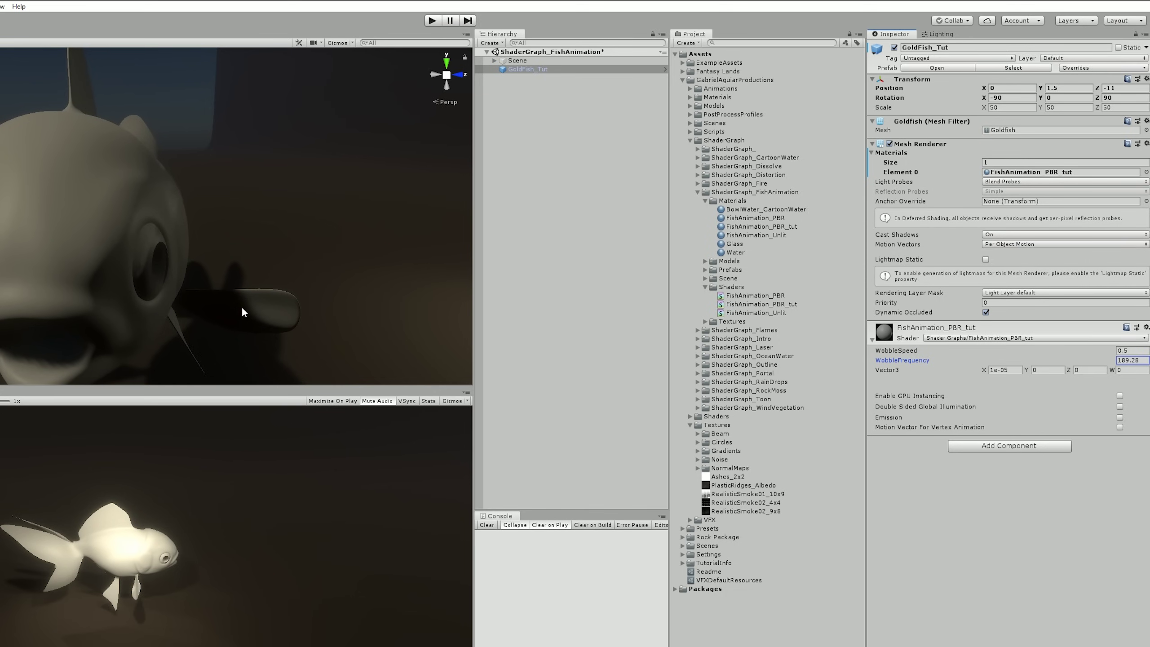
type("2")
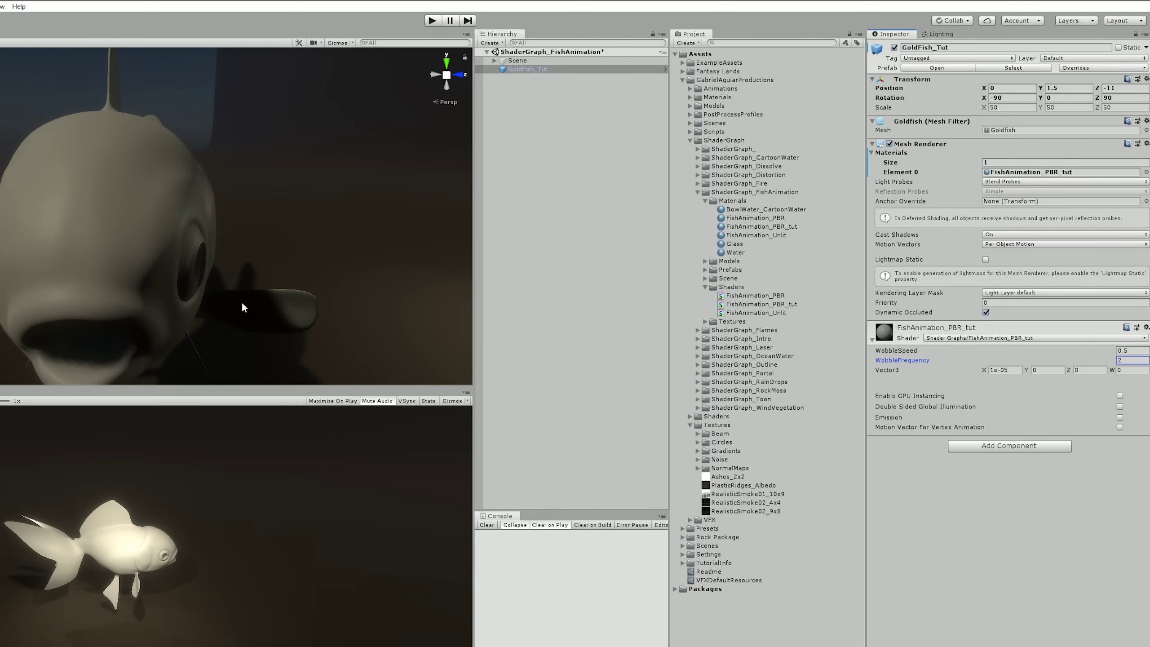
scroll(232, 294, "down", 5)
right_click_drag(244, 287, 304, 277)
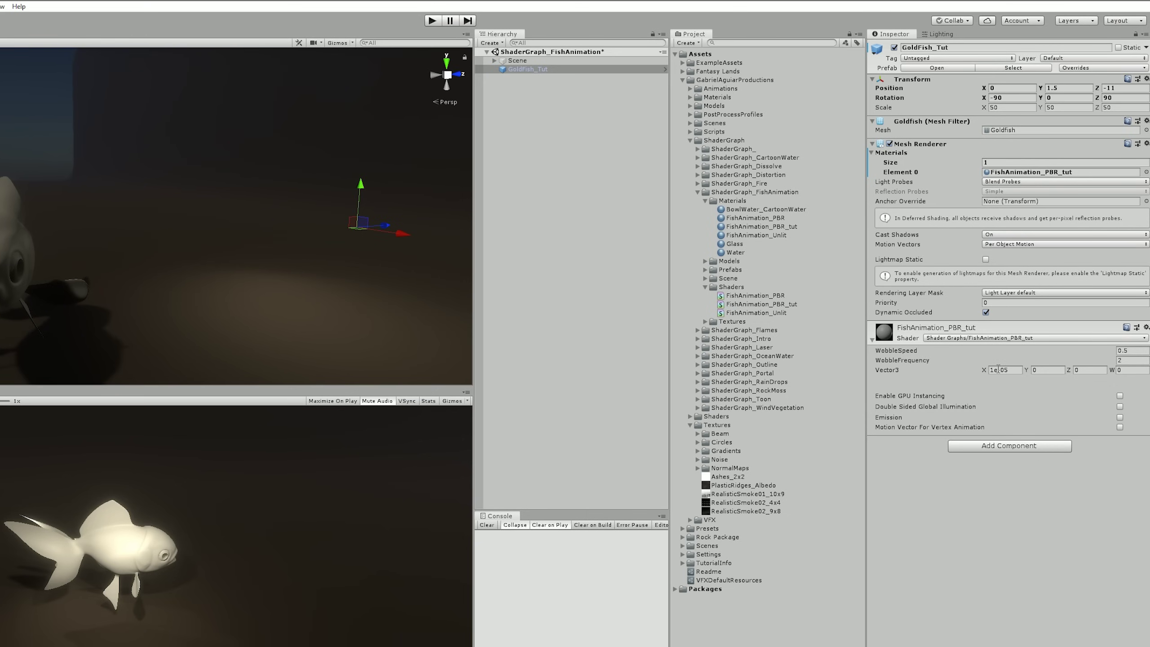
left_click(999, 369)
Return to the shader graph and add a Sine node fed by the output of the Add combining both Multiply nodes
key("alt+Tab")
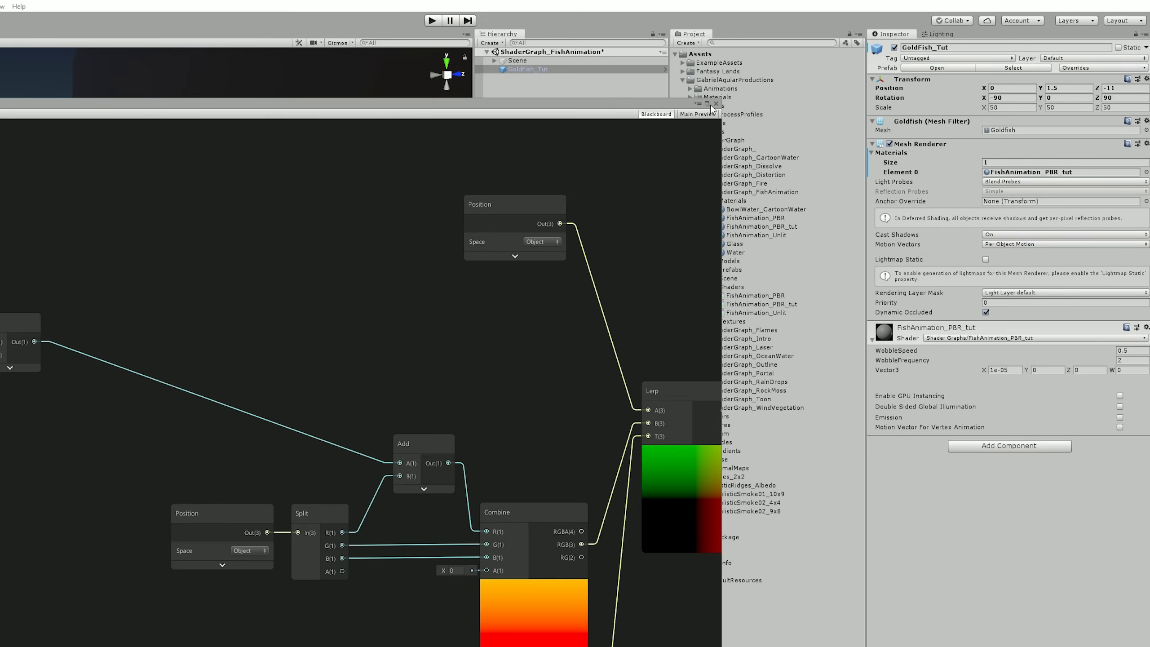
left_click(708, 104)
middle_click_drag(468, 274, 665, 310)
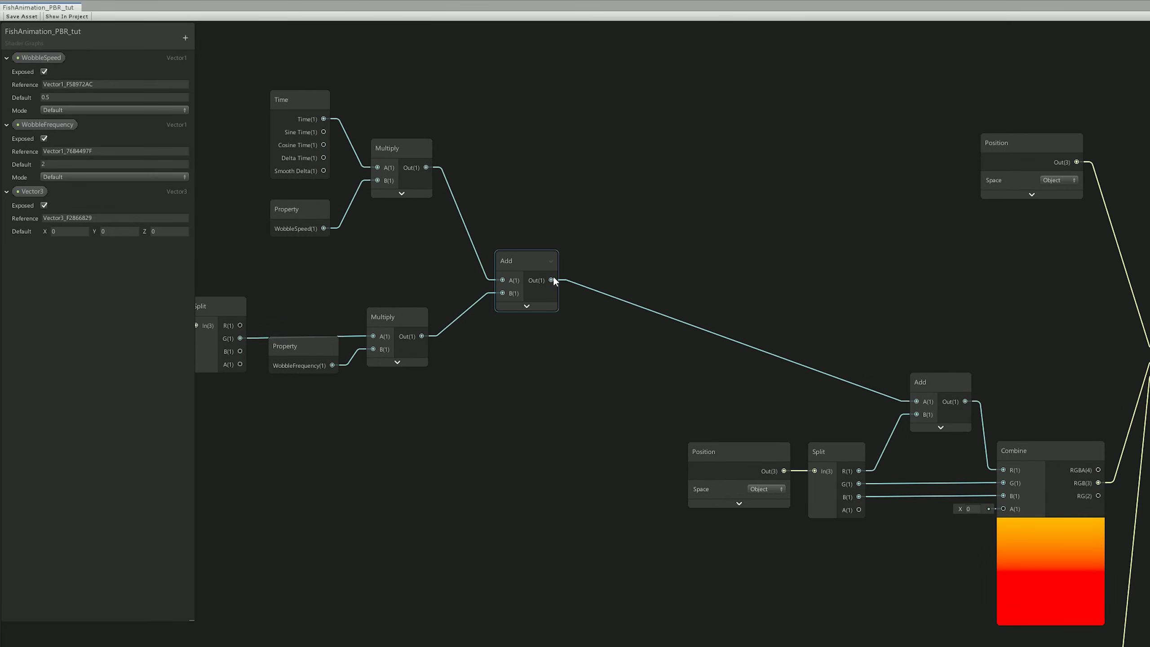
left_click_drag(552, 280, 606, 205)
type("sine")
key("Return")
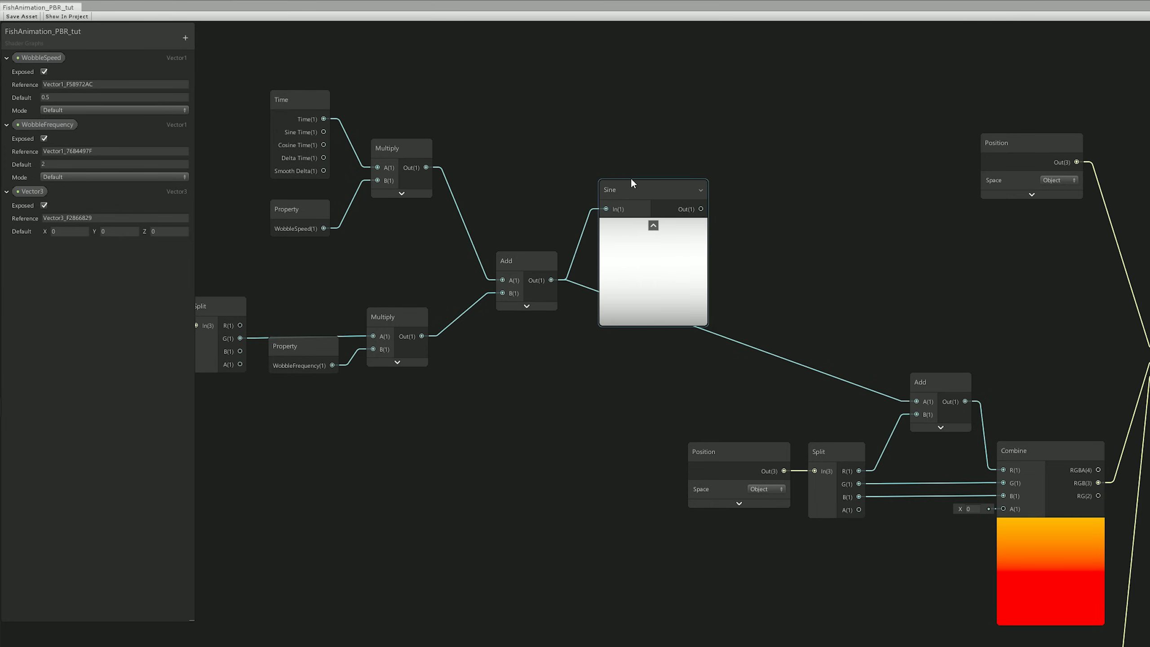
left_click_drag(632, 184, 621, 216)
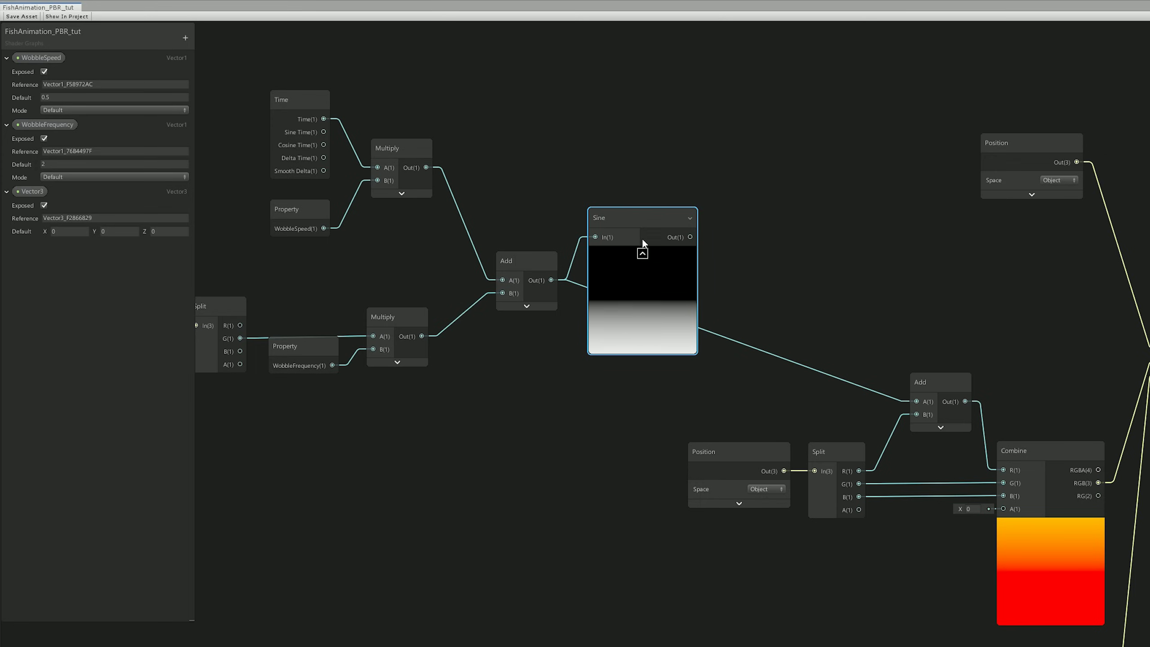
Add a Multiply node after the Sine node, with the Sine output in A
left_click_drag(691, 237, 757, 228)
type("mult")
left_click(751, 257)
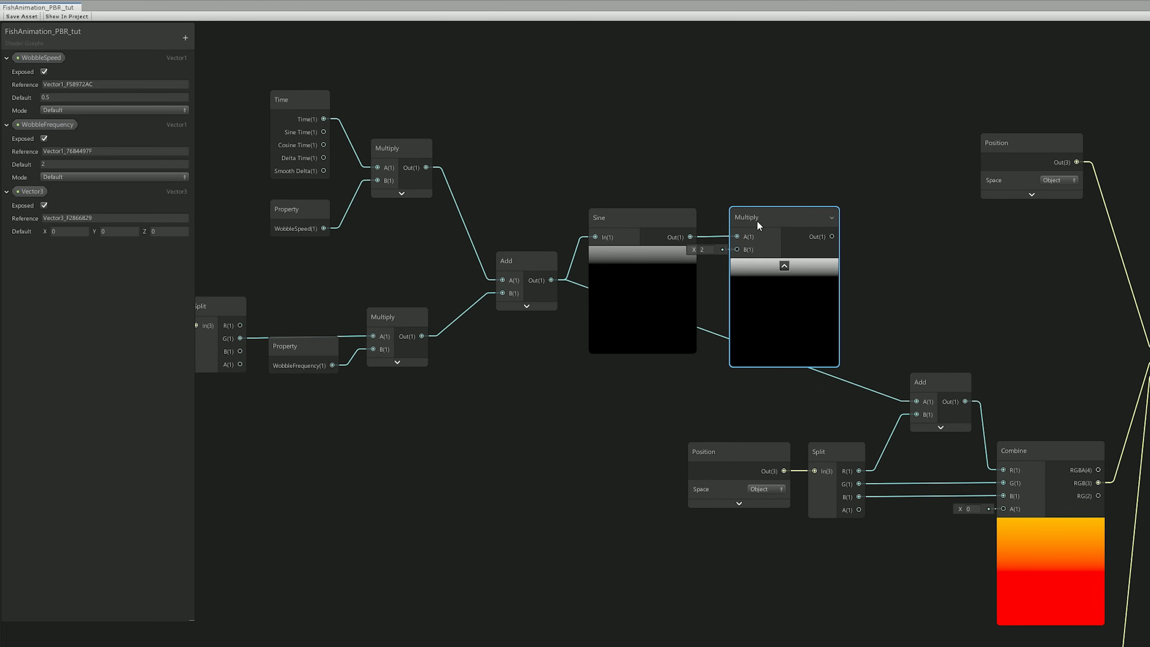
Create an exposed Vector1 property named WobbleDistance with a default value of 0.05
left_click(185, 39)
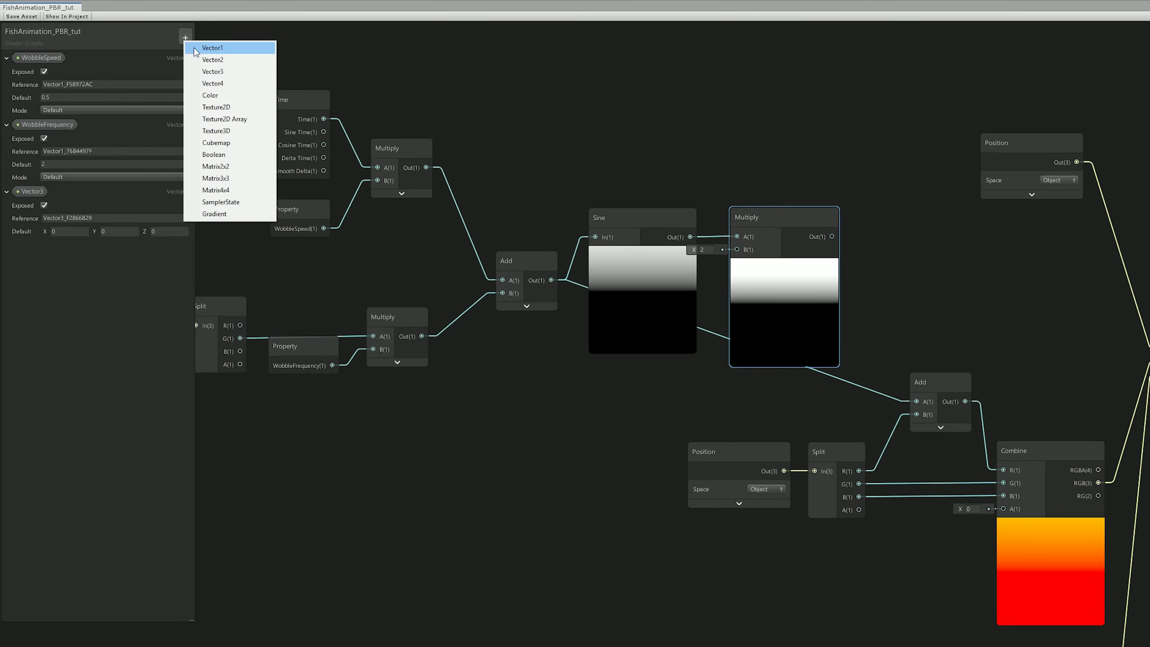
left_click(195, 49)
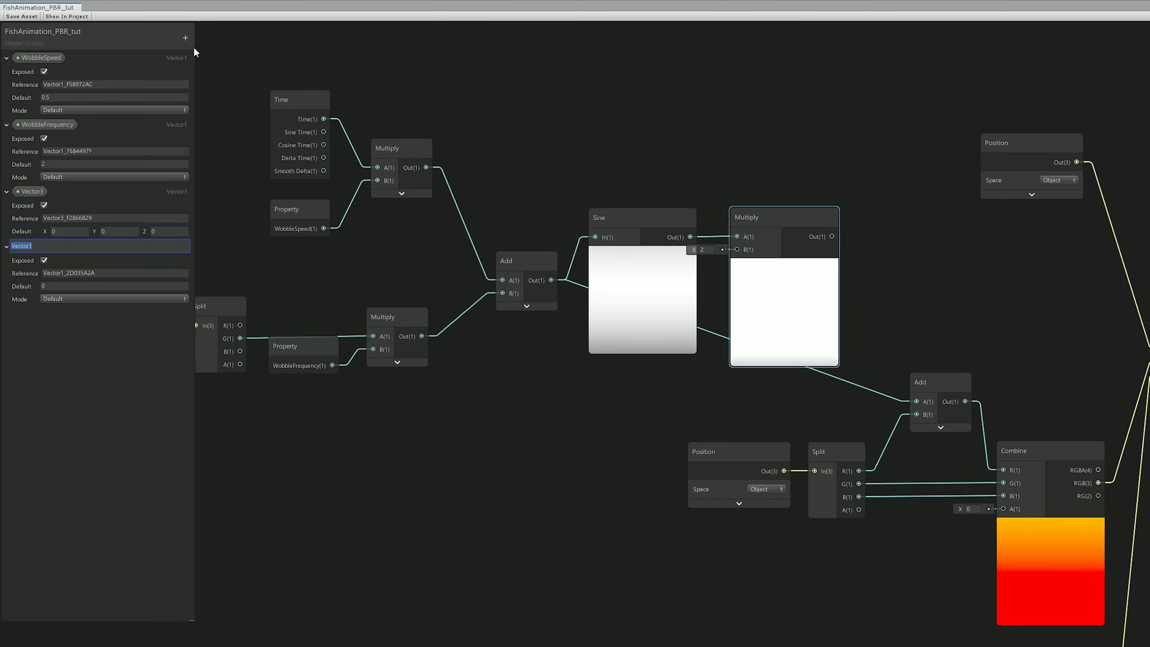
type("WobbleDistance")
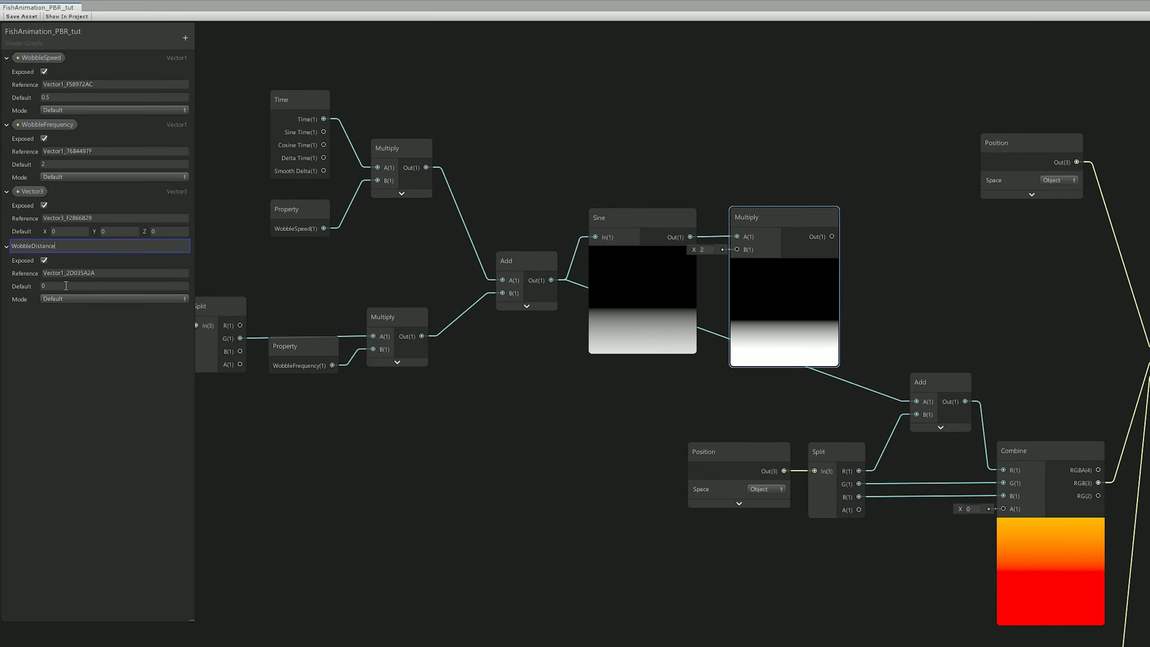
type("0.05")
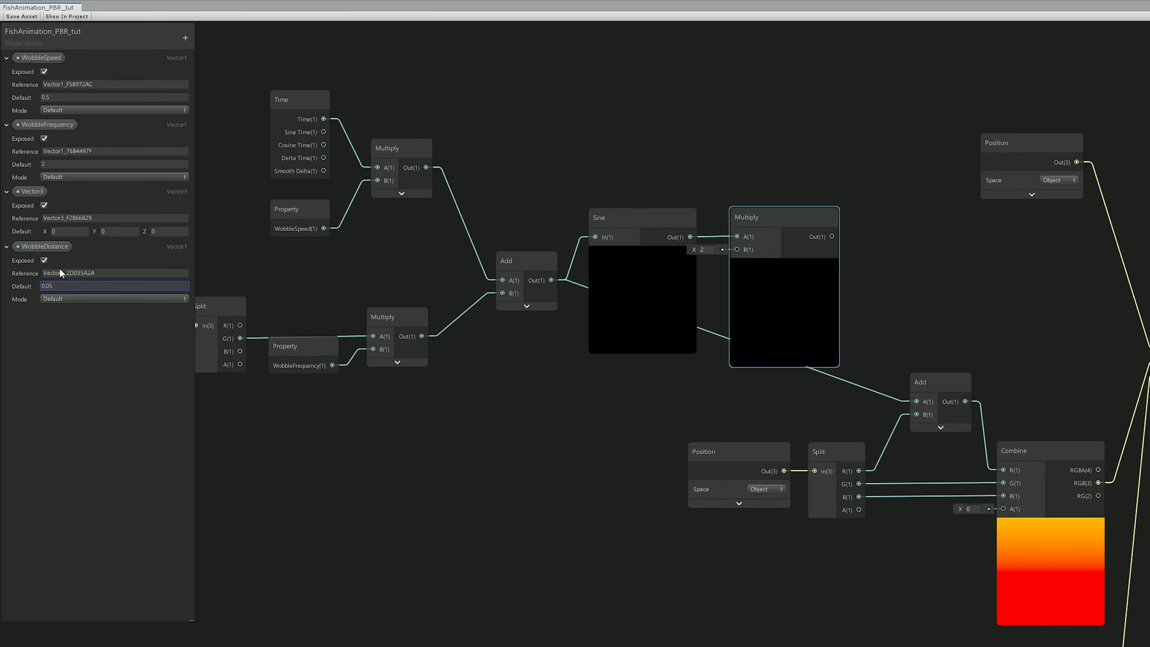
Place the WobbleDistance property in the graph and connect it to input B of the Multiply node after Sine
left_click_drag(43, 244, 694, 169)
left_click_drag(751, 200, 742, 258)
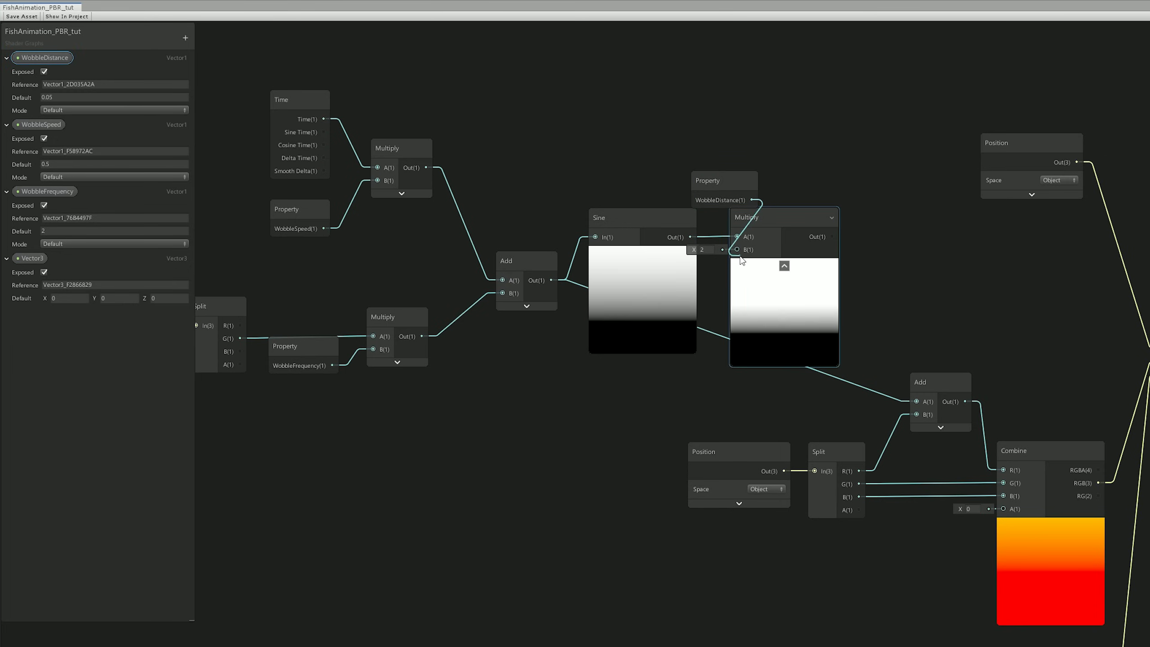
left_click(747, 188)
left_click_drag(751, 200, 738, 249)
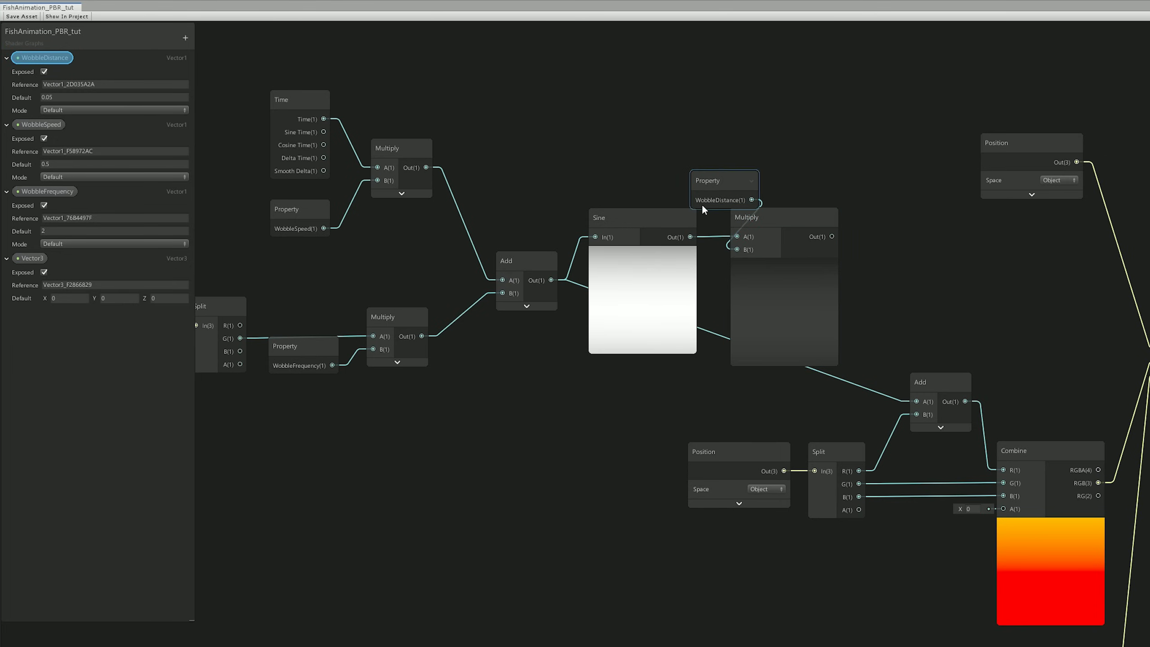
Collapse and align the Sine, WobbleDistance and Multiply nodes, and connect the Multiply output to input A of the Add feeding Combine
left_click(642, 252)
left_click_drag(625, 213, 619, 258)
left_click_drag(728, 184, 616, 209)
left_click_drag(787, 212, 722, 255)
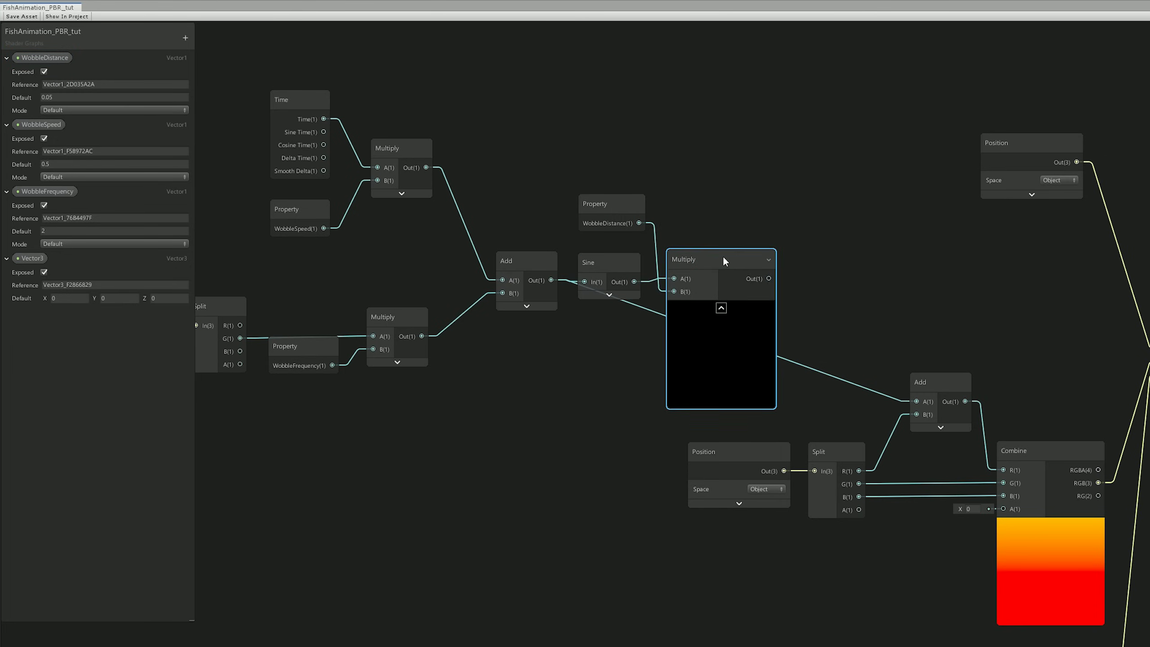
left_click_drag(630, 206, 626, 320)
left_click_drag(769, 281, 917, 401)
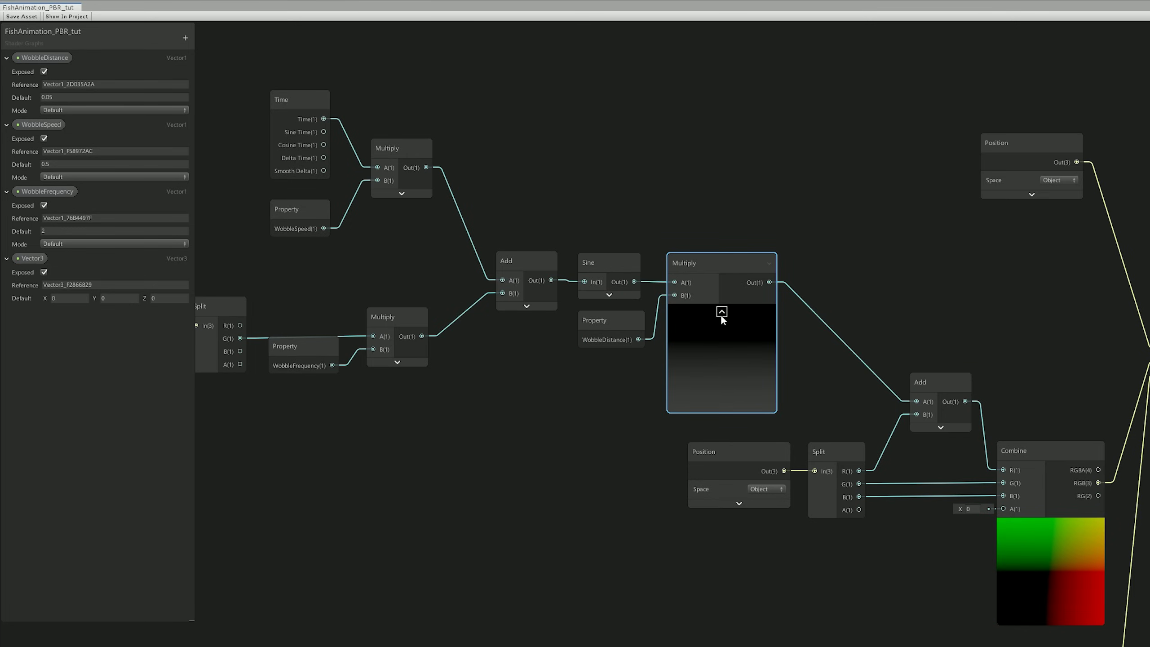
mouse_move(1057, 557)
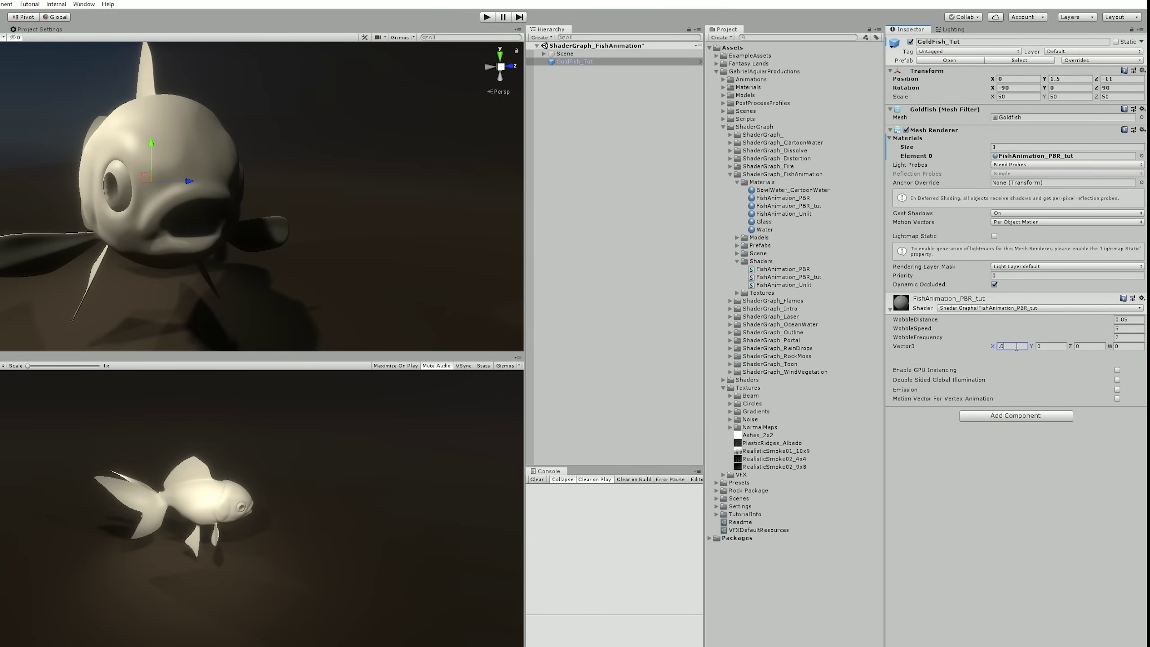
Try 0.01 for the X component of the fish material's Vector3, and raise it to 0.02
left_click(1017, 346)
type(".01")
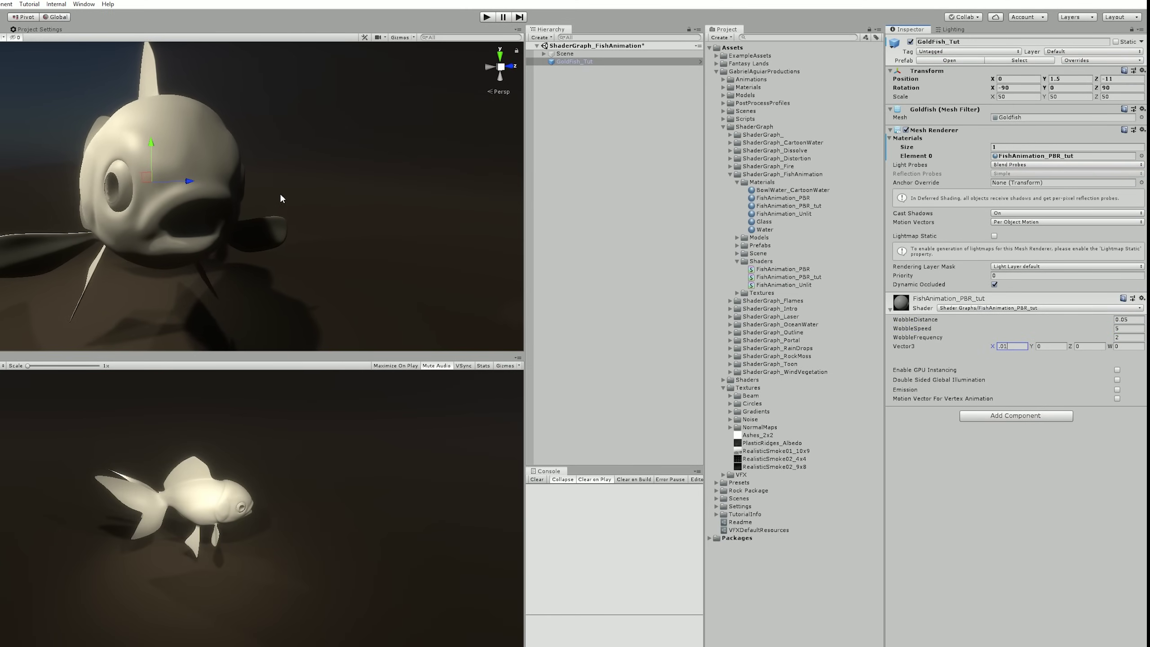
scroll(283, 198, "down", 3)
middle_click_drag(282, 194, 289, 202)
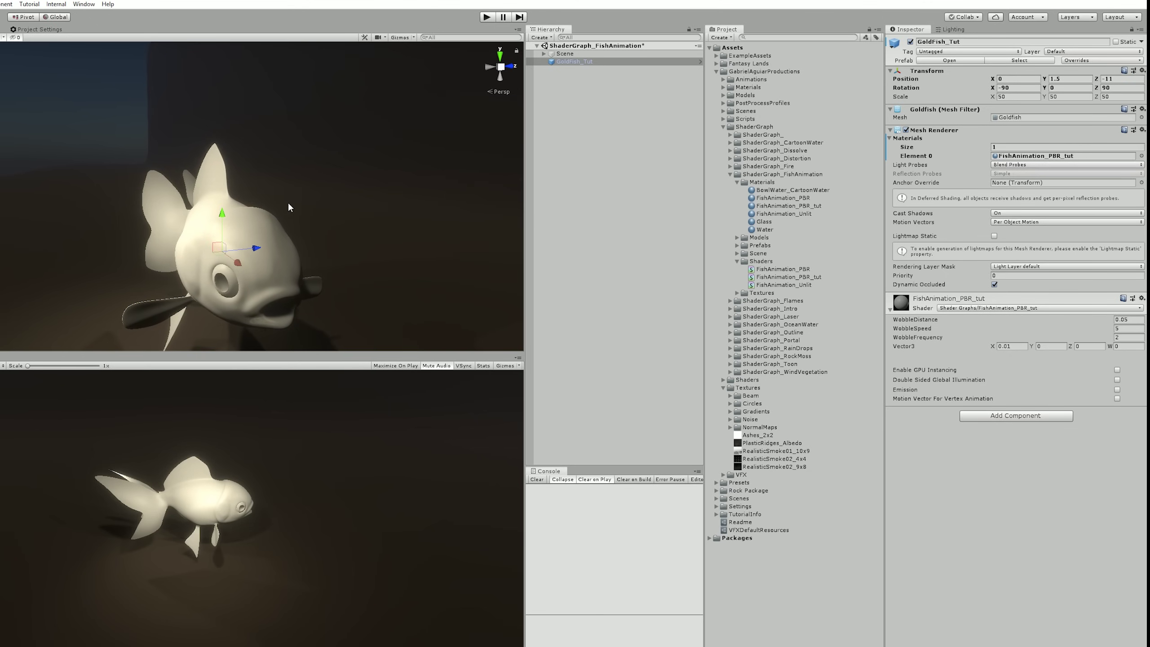
left_click(1012, 346)
type("0.02")
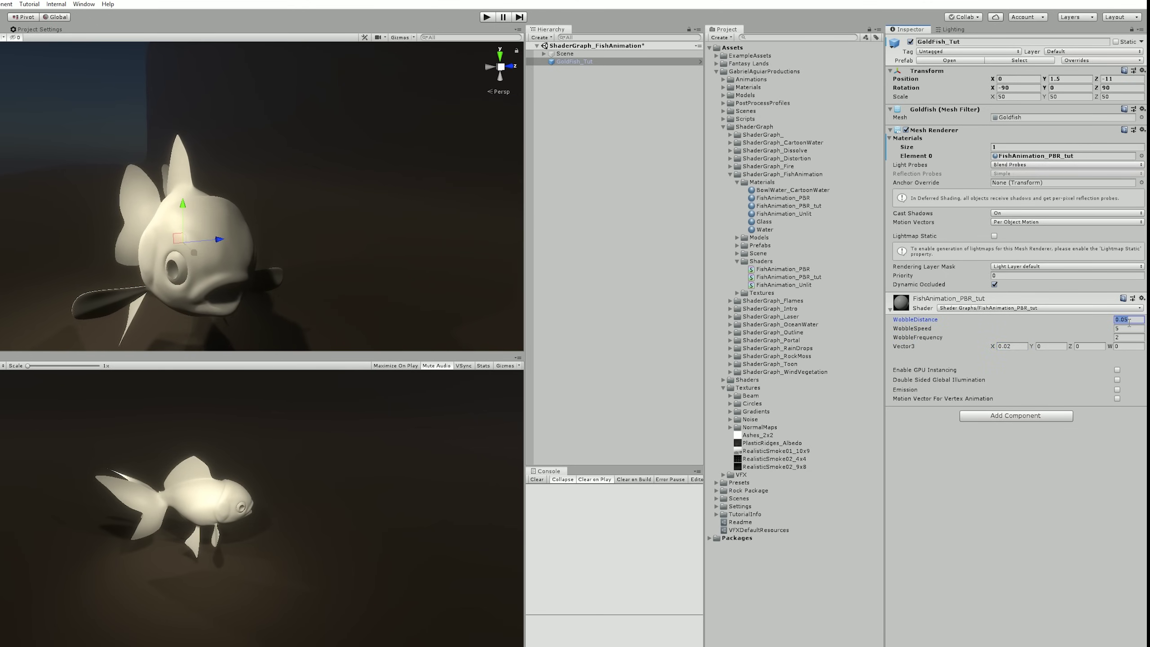
type(".1")
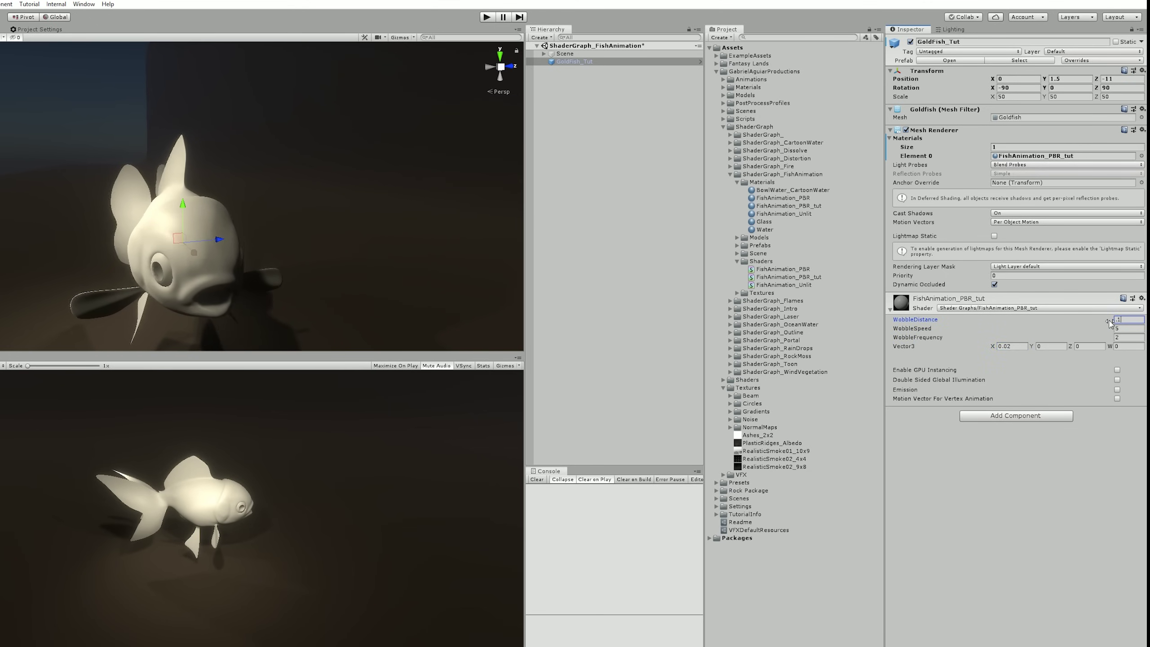
type("10")
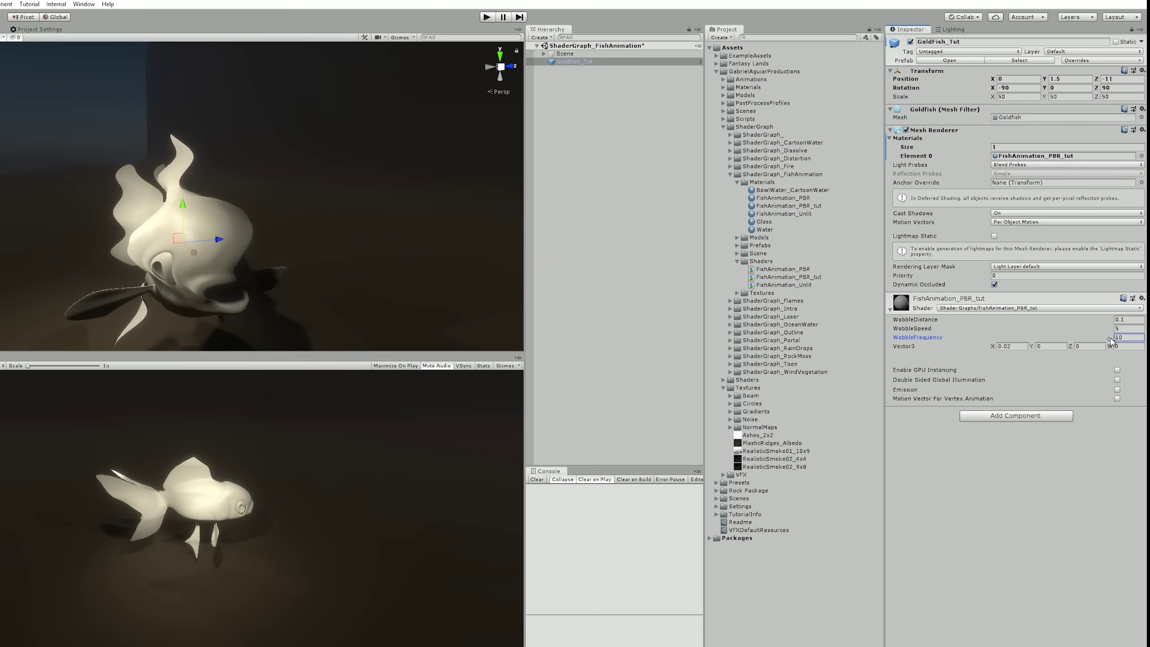
Set the fish material's WobbleDistance to 0.1 and its WobbleFrequency to 10.2
mouse_move(1112, 339)
left_mouse_down()
mouse_move(1025, 357)
mouse_move(1112, 340)
left_mouse_up()
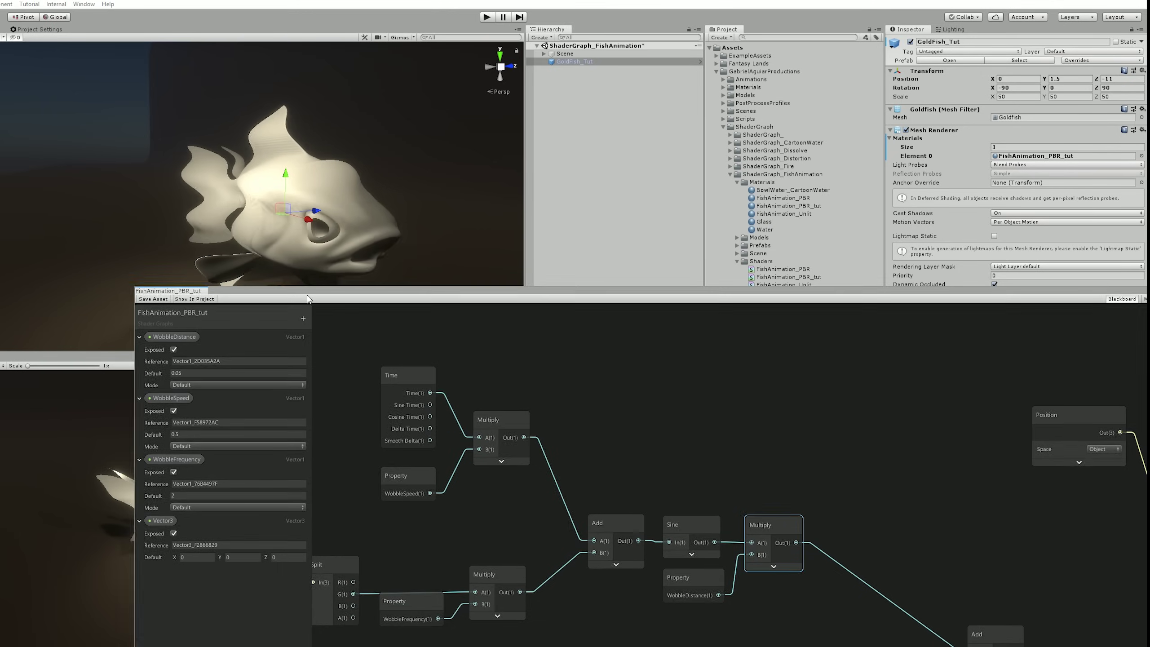
Return to the shader graph and connect the world-space Split's R output to input A of the WobbleFrequency Multiply node
left_click_drag(133, 295, 248, 153)
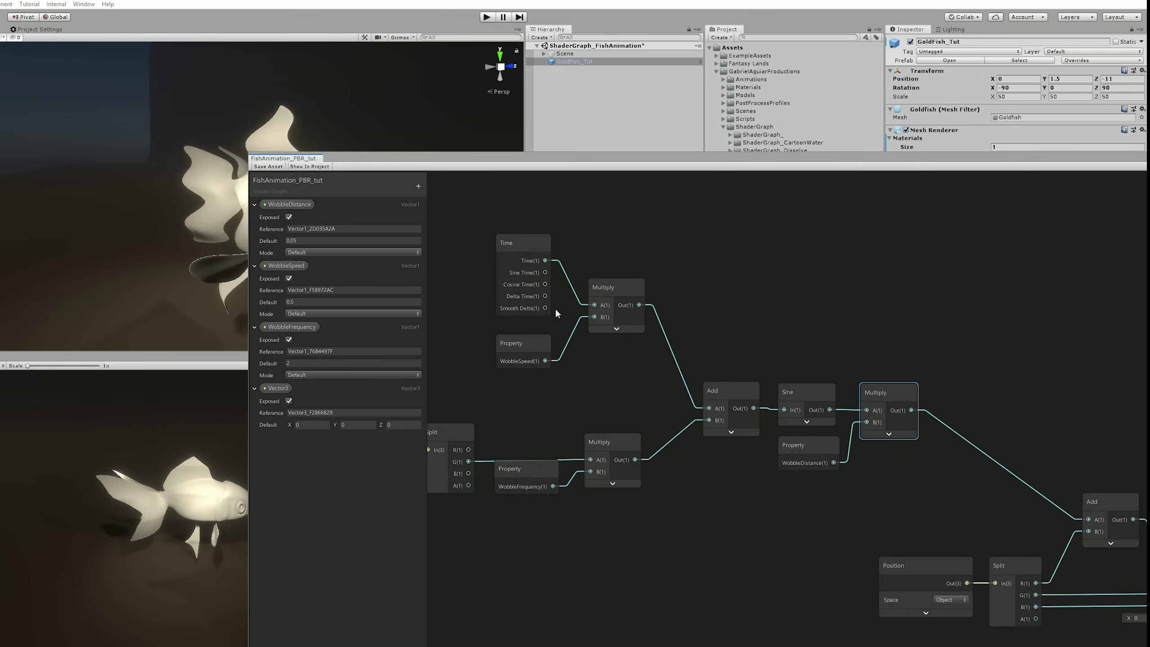
middle_click_drag(598, 341, 717, 292)
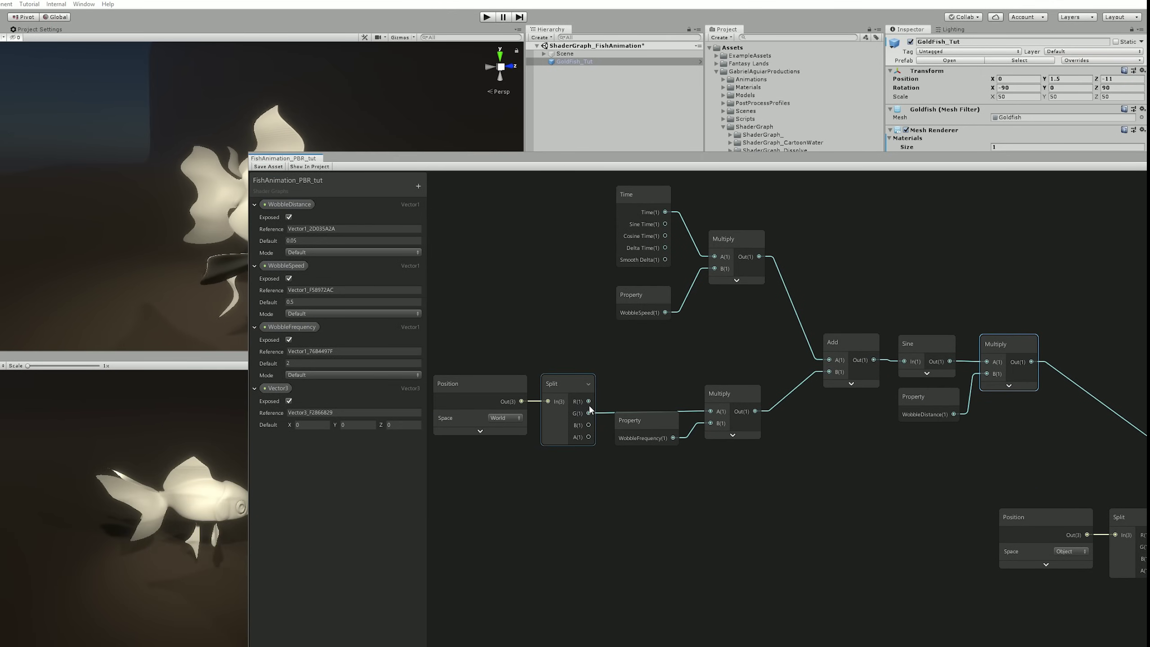
left_click_drag(588, 401, 710, 411)
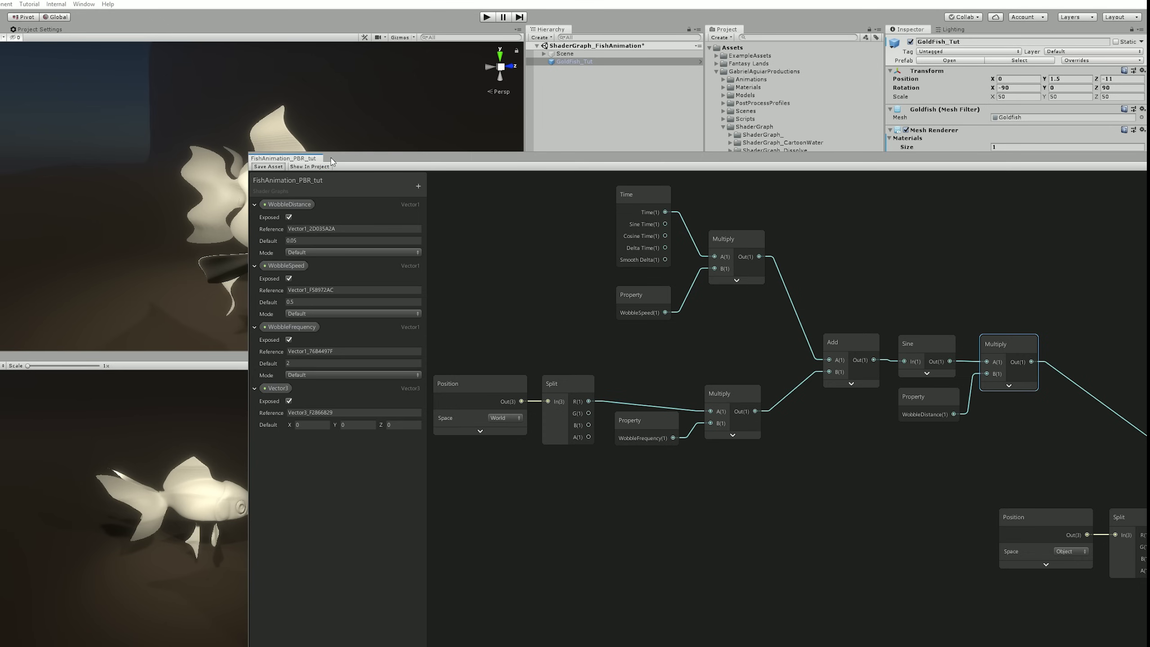
left_click_drag(332, 161, 533, 146)
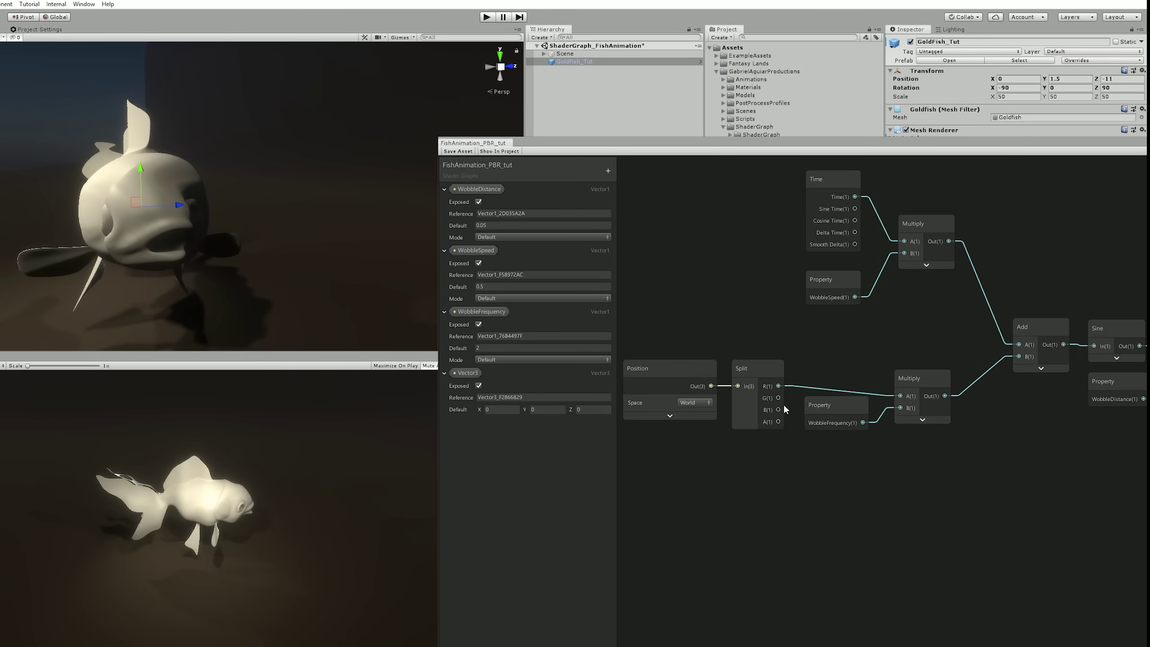
Try the world-space Split's B output as input A of the WobbleFrequency Multiply while viewing the fish, and reconnect the R output
left_click_drag(779, 410, 901, 396)
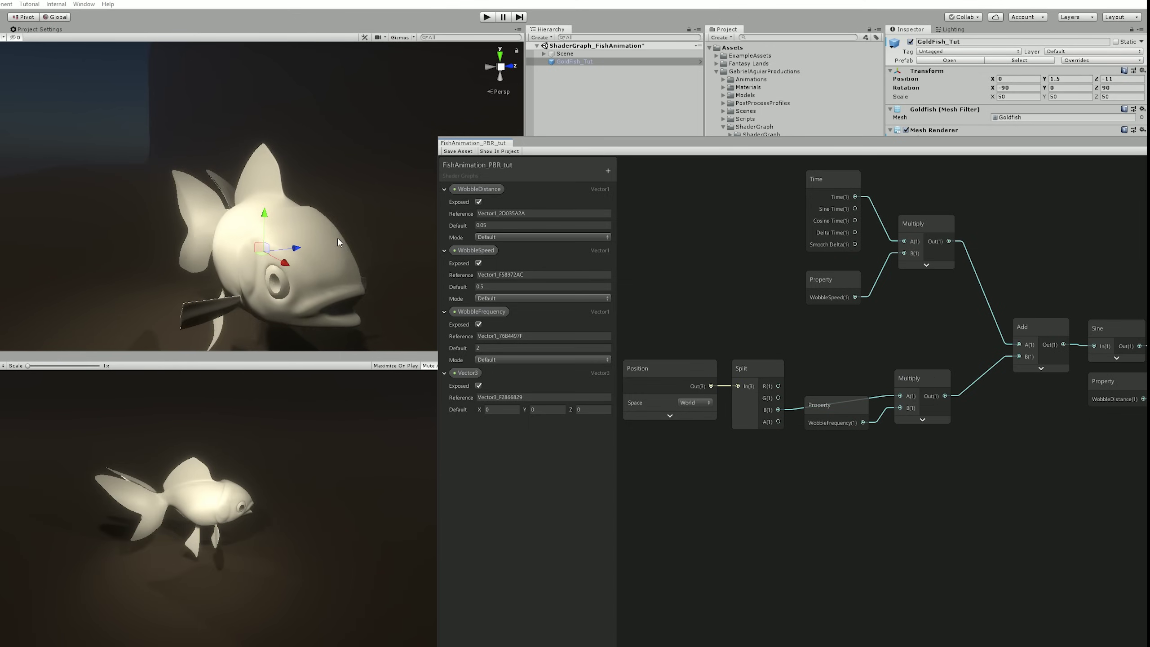
middle_click_drag(306, 245, 301, 232)
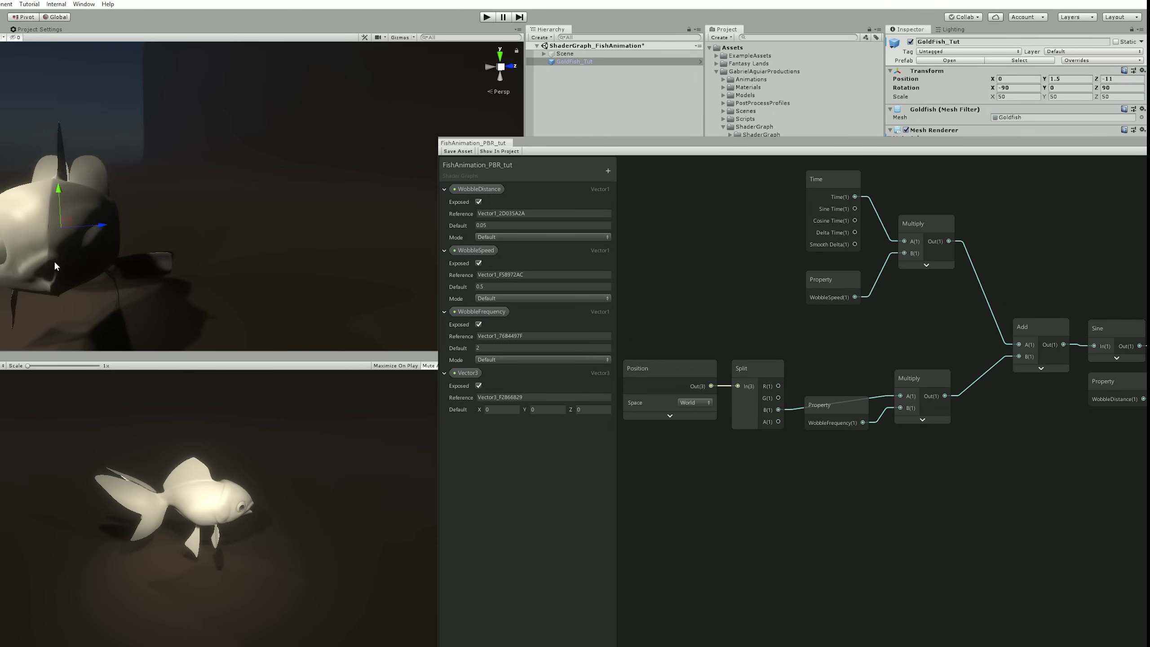
left_click_drag(779, 387, 897, 395)
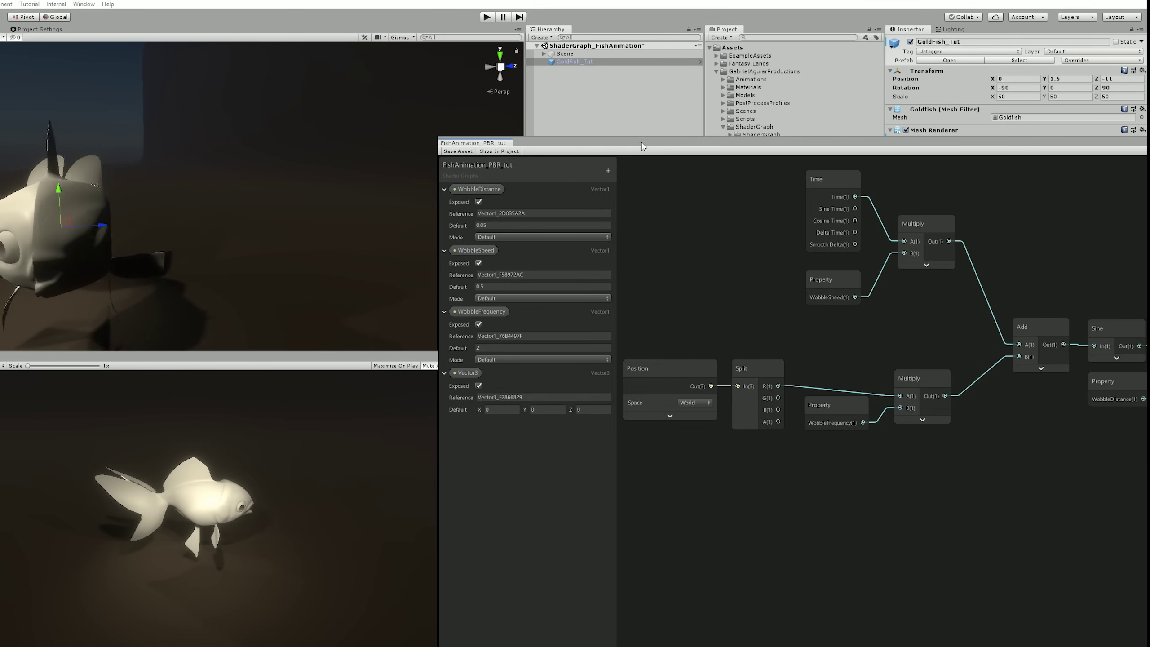
Enlarge the shader graph to full screen and create an exposed Vector1 property named WobbleAmount
left_click_drag(617, 139, 173, 72)
left_click_drag(472, 78, 358, 62)
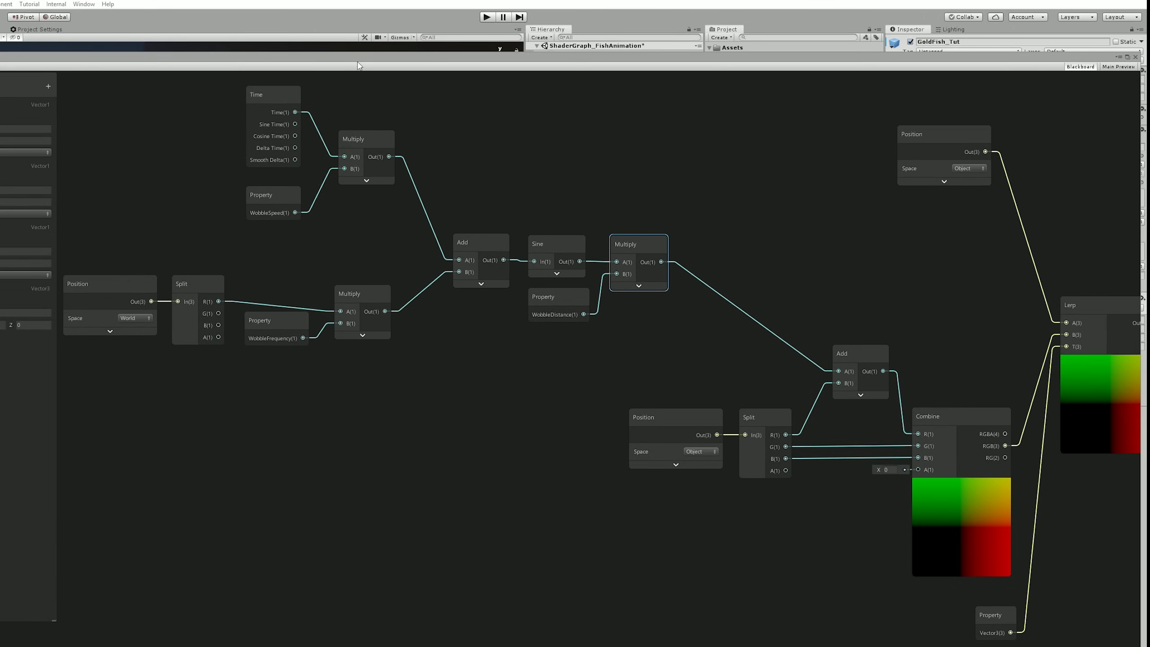
double_click(499, 62)
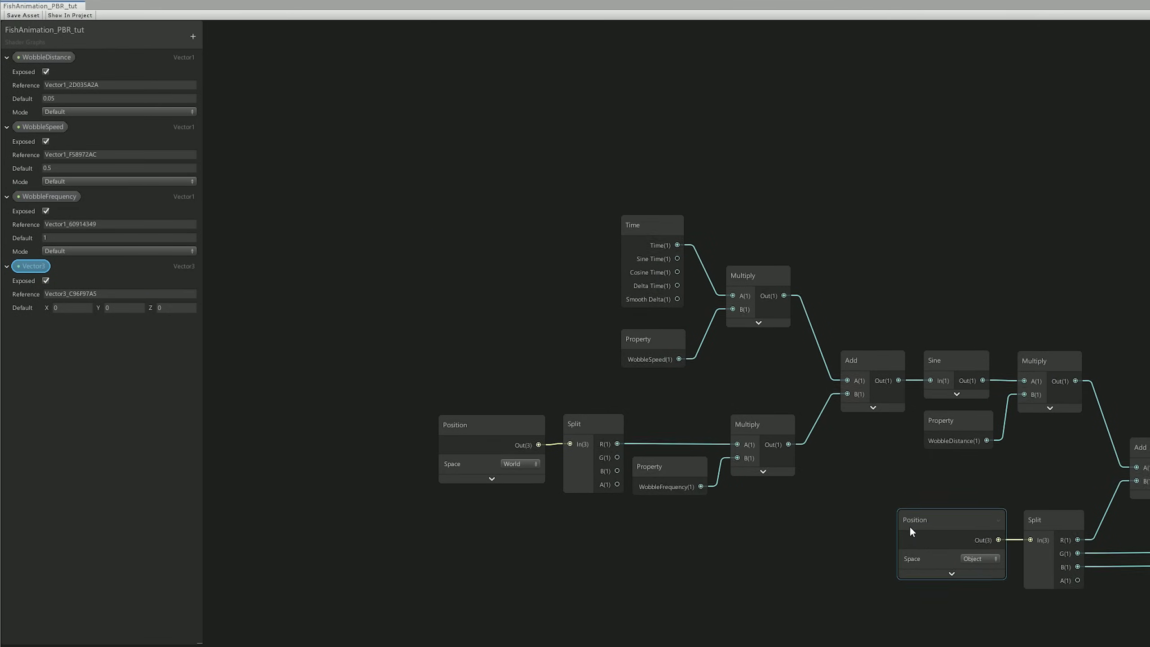
middle_click_drag(909, 525, 724, 392)
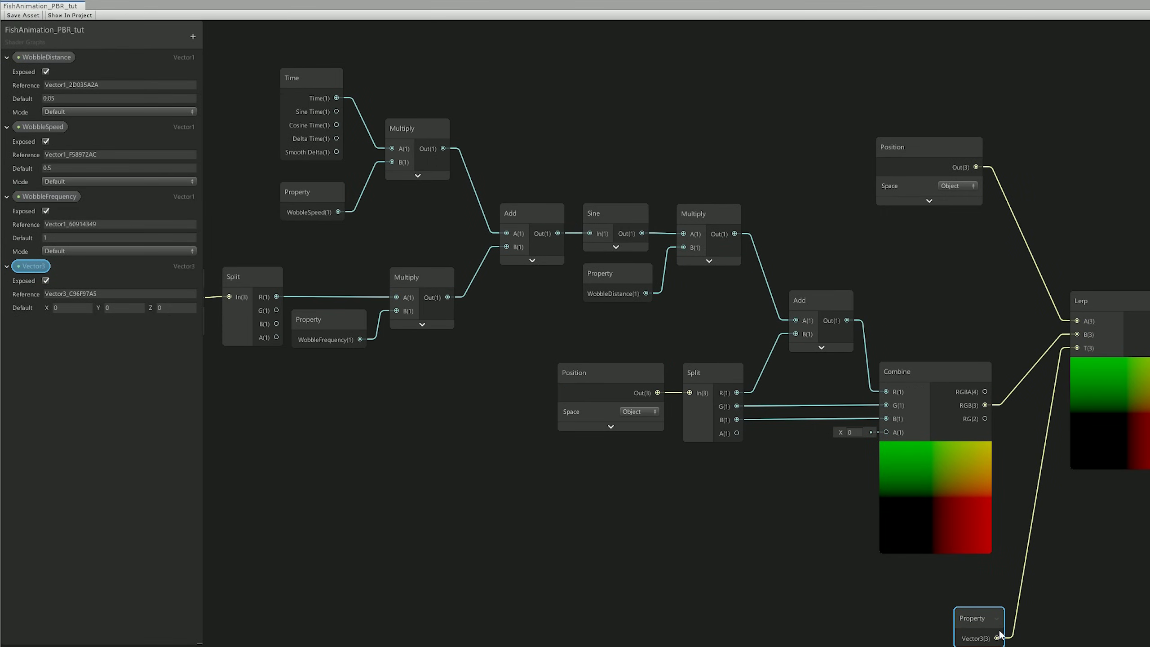
left_click(193, 37)
left_click(221, 42)
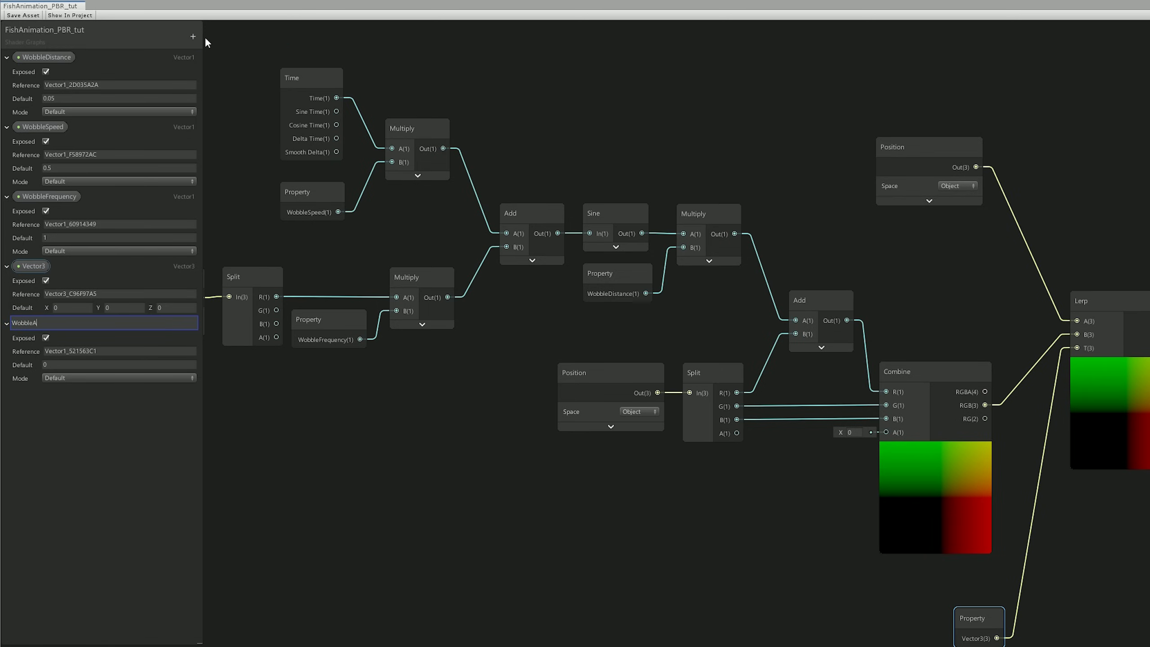
key("Return")
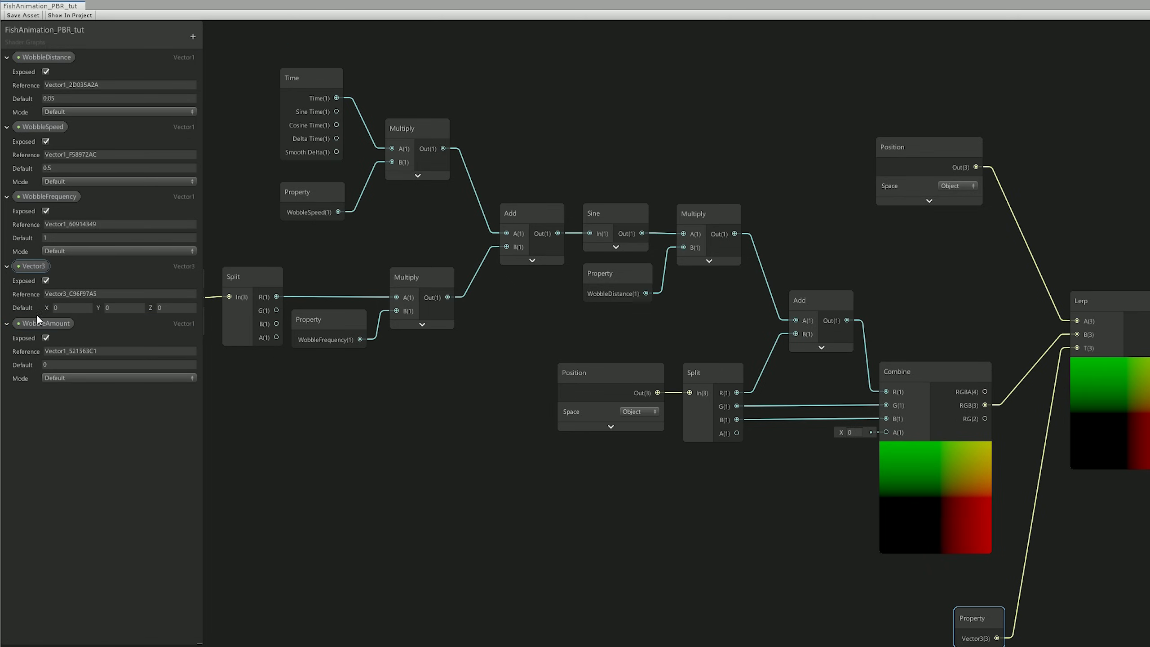
Delete the Vector3 property from the blackboard and set WobbleAmount's mode to Slider
left_click_drag(34, 266, 33, 340)
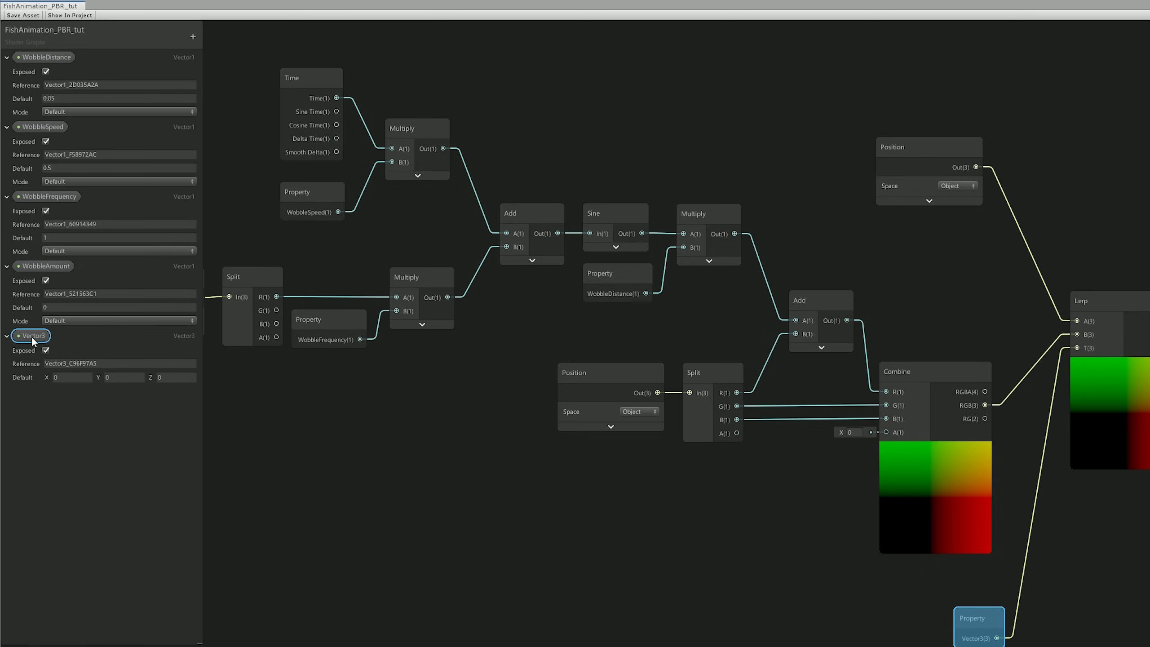
key("Delete")
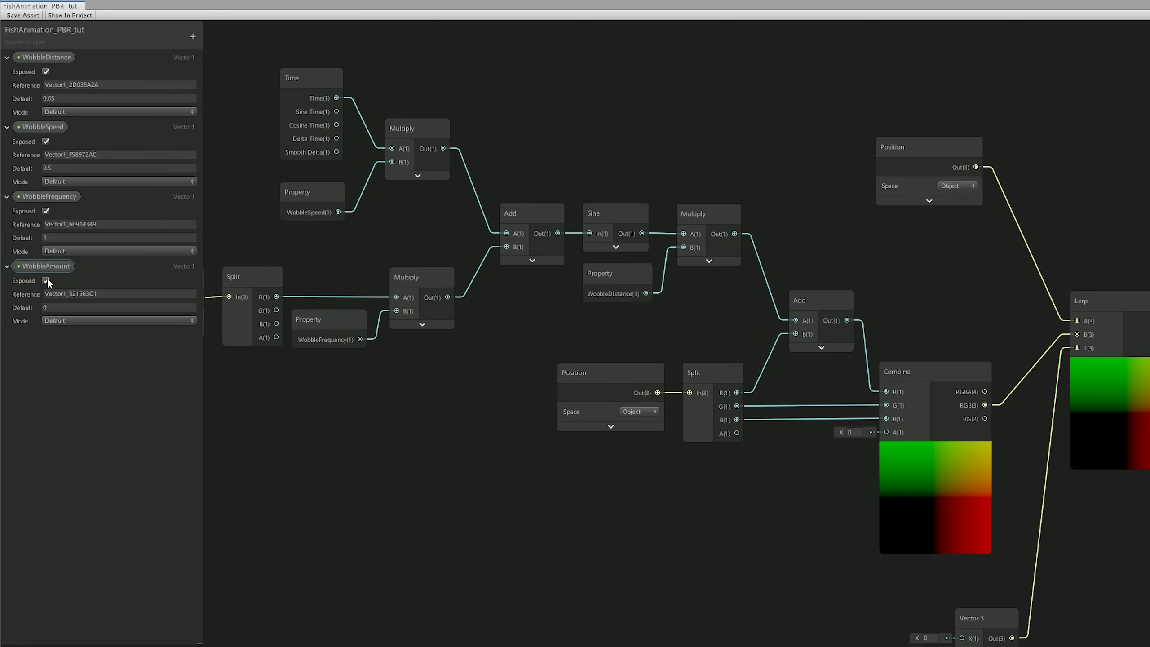
left_click(47, 320)
left_click(68, 346)
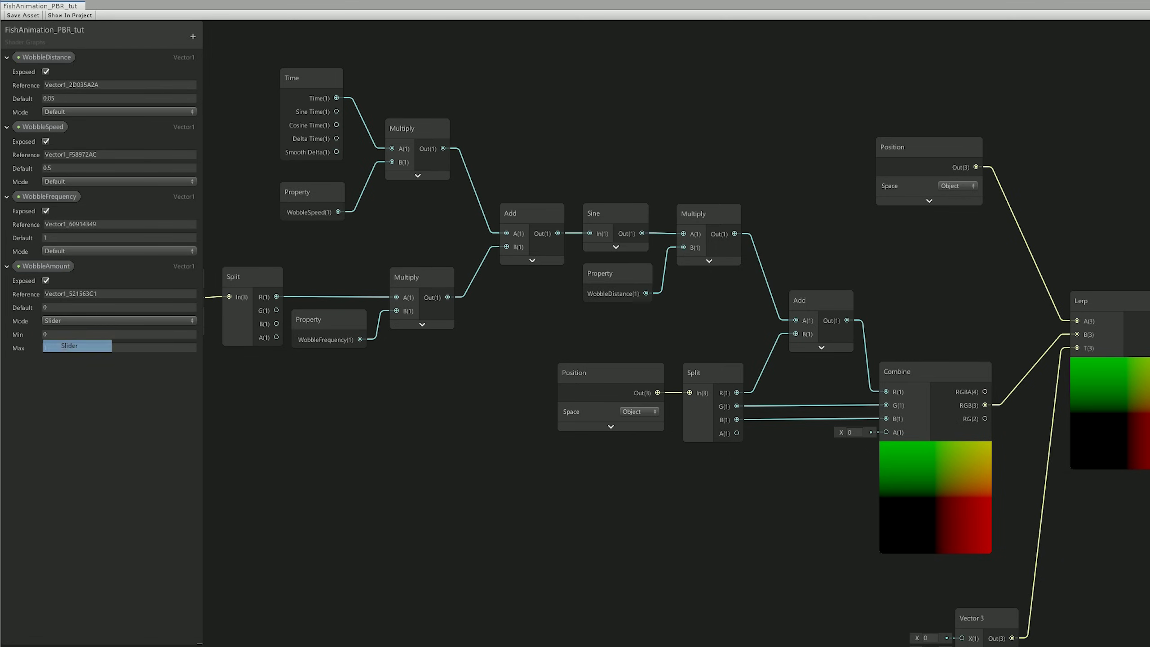
Place the WobbleAmount property below Combine, connect it to the Lerp's T input, and delete the leftover Vector 3 node
left_click_drag(42, 272, 194, 350)
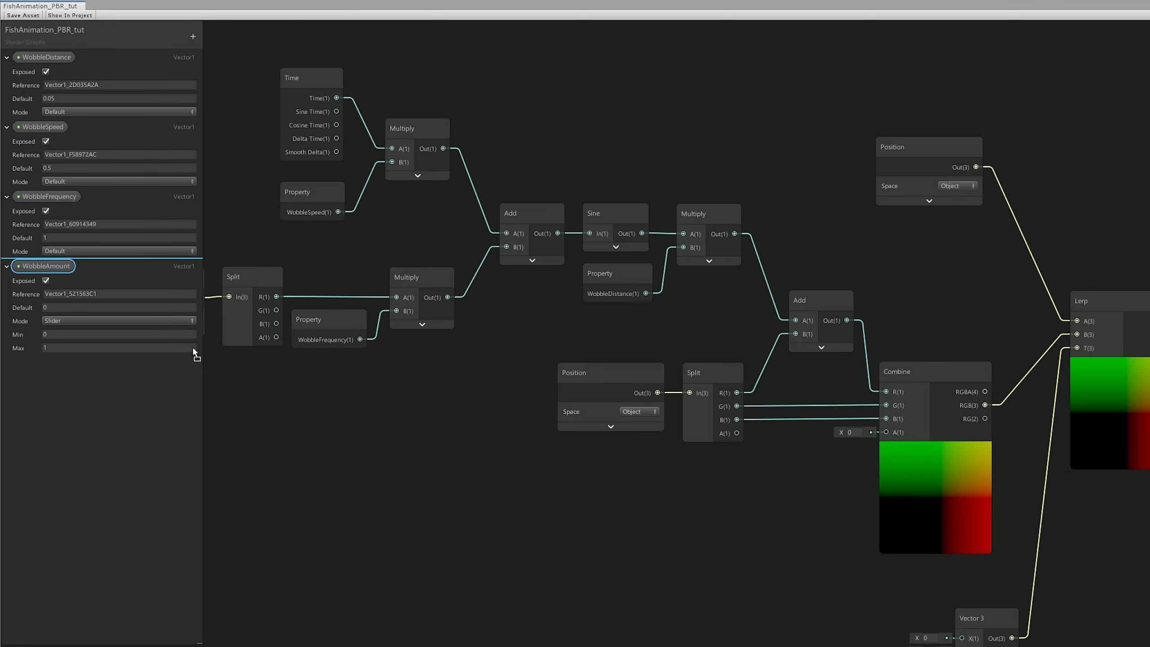
left_click_drag(821, 587, 823, 588)
left_click_drag(888, 619, 1081, 347)
left_click(987, 615)
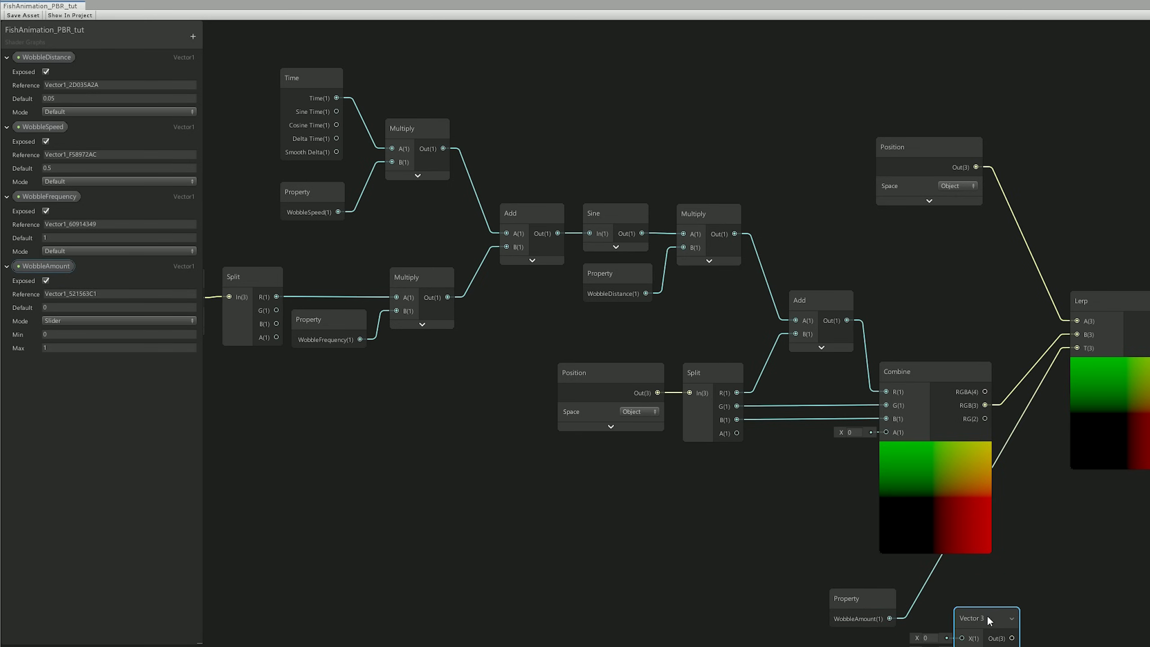
key("Delete")
left_click_drag(863, 599, 960, 607)
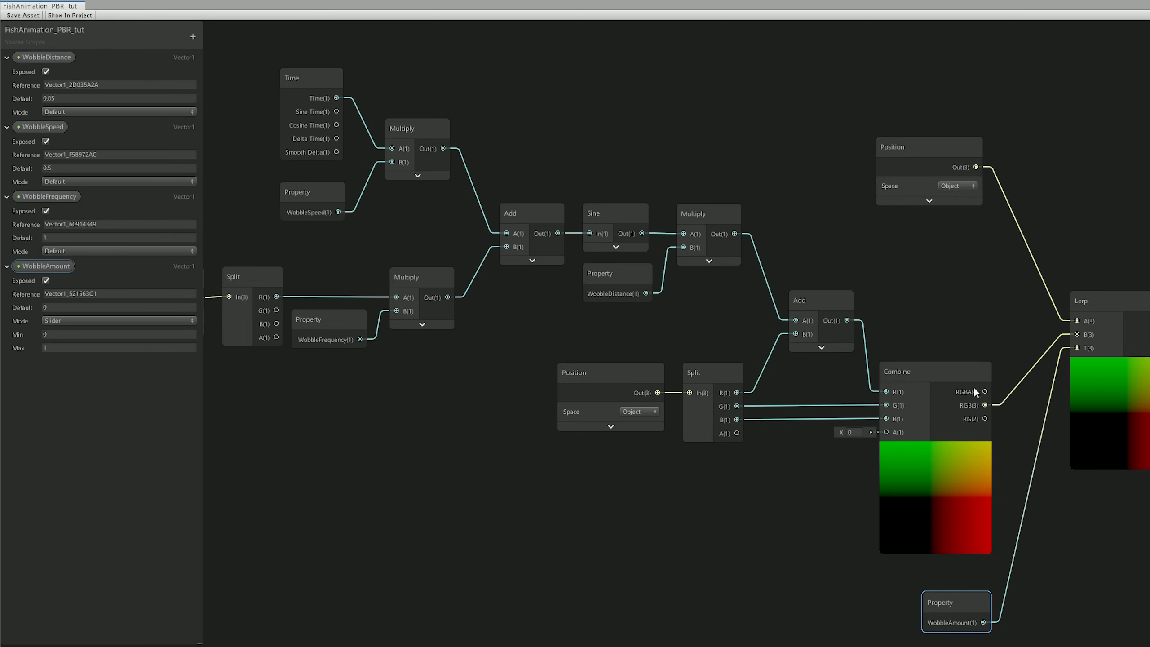
Examine the main texture, normal, emission, metallic and smoothness map node chains and how they connect to the PBR Master
scroll(954, 249, "down", 1)
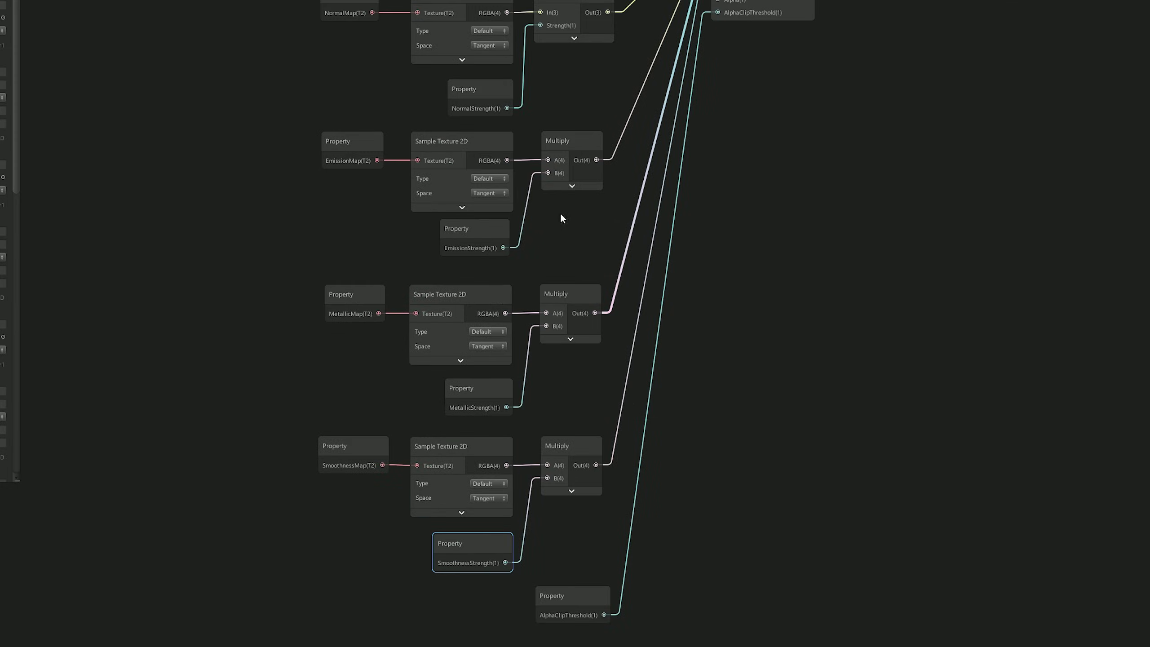
middle_click_drag(563, 219, 618, 348)
scroll(609, 363, "down", 2)
scroll(561, 224, "up", 2)
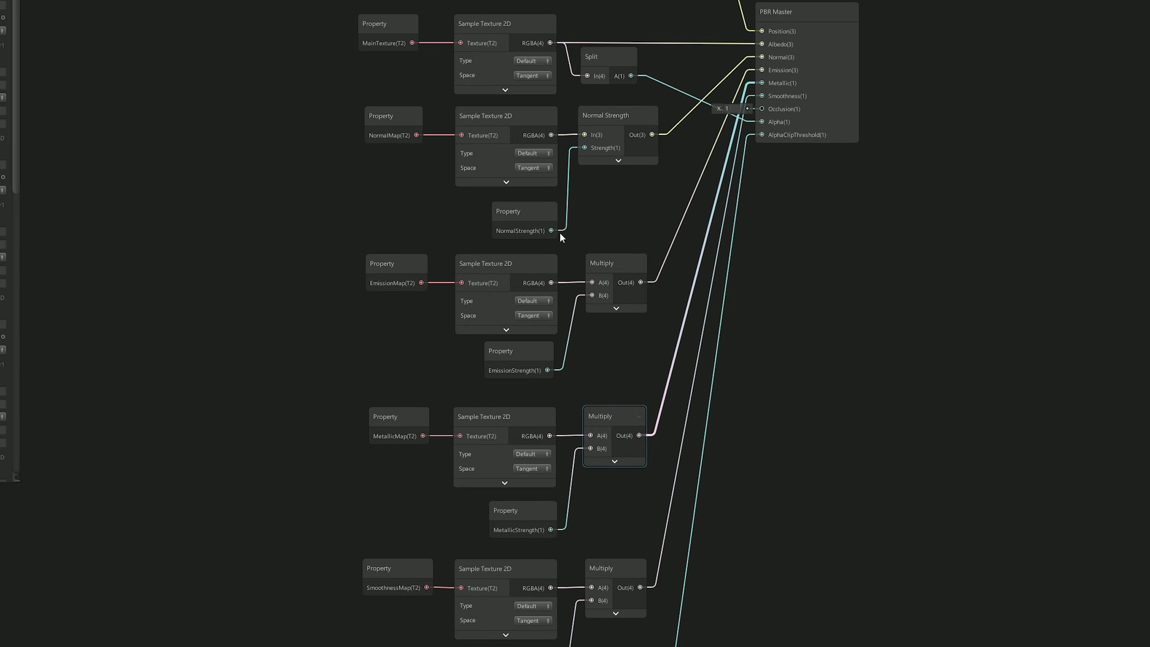
middle_click_drag(560, 233, 566, 204)
scroll(598, 258, "down", 1)
middle_click_drag(608, 290, 608, 285)
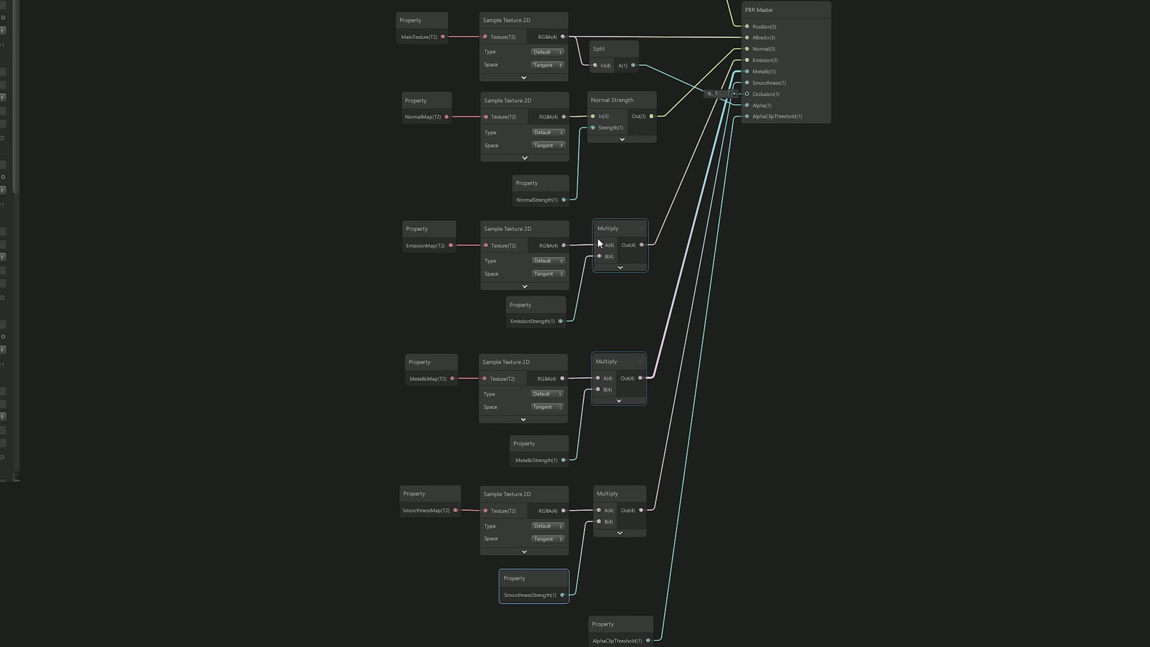
left_click(428, 36)
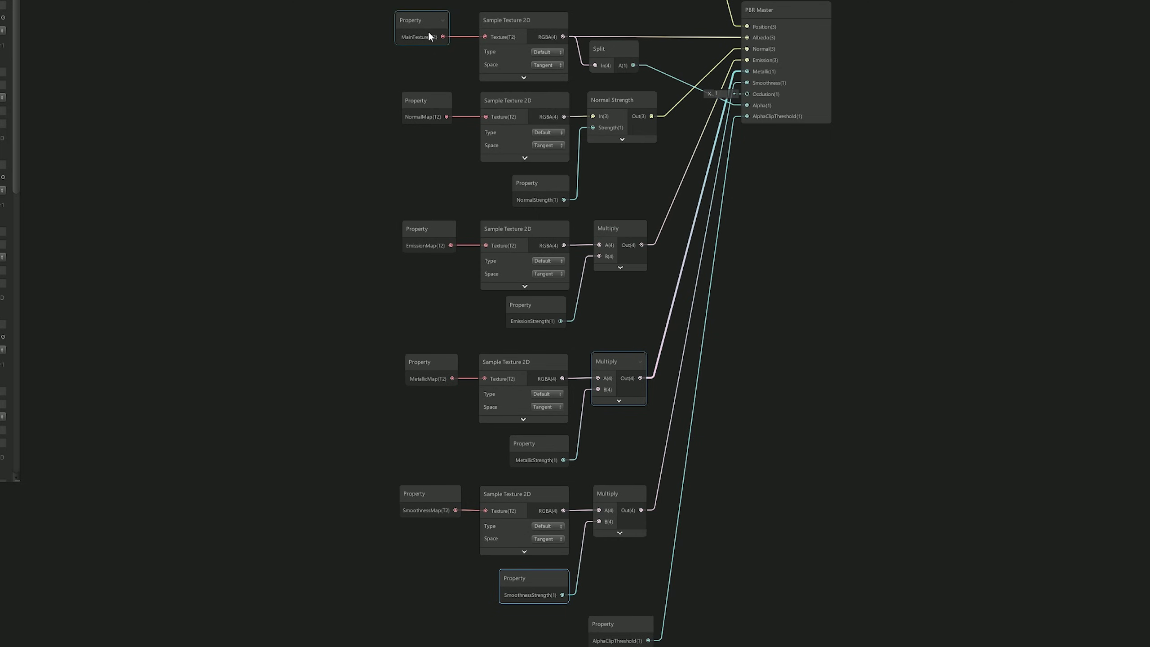
left_click(425, 106)
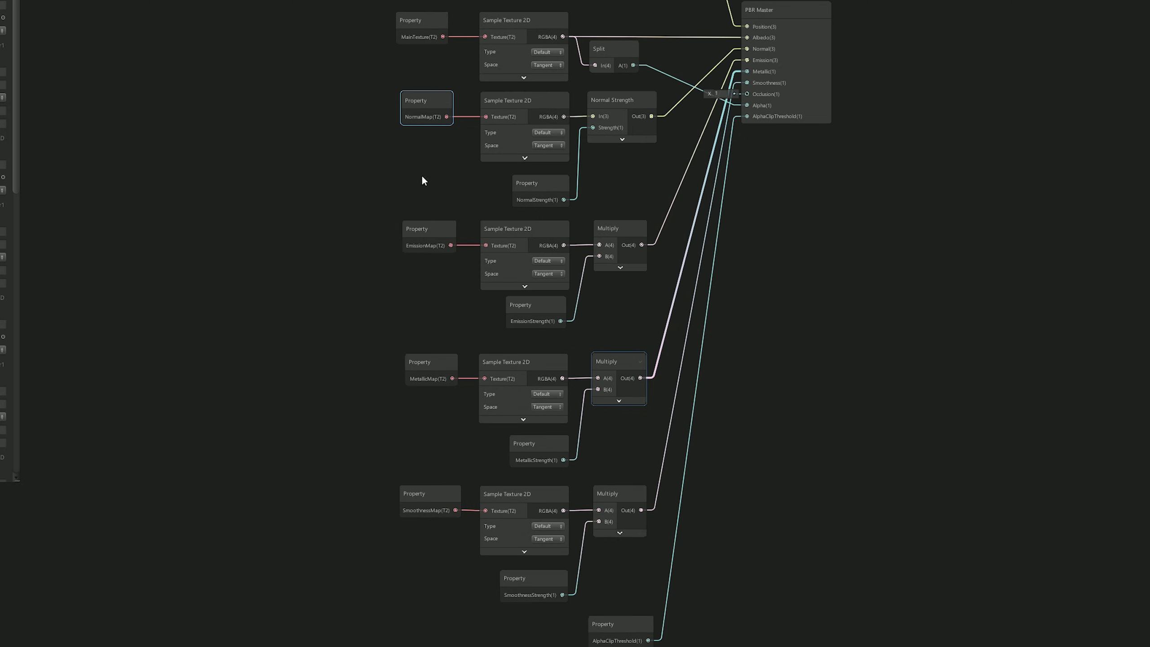
left_click(421, 239)
left_click(420, 363)
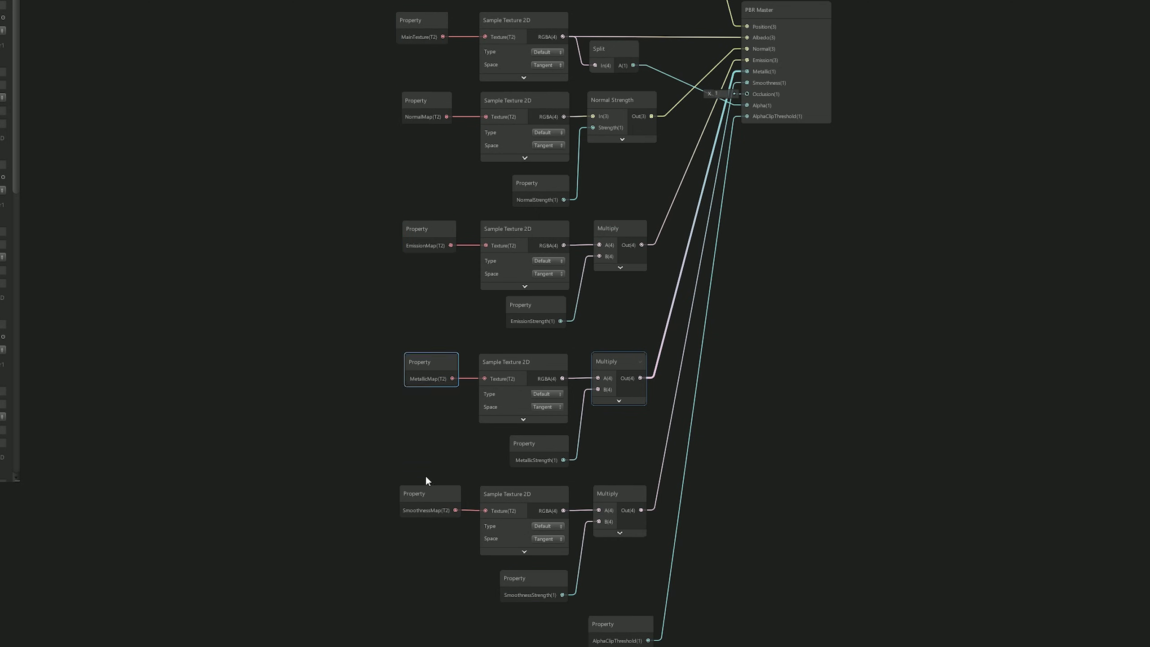
left_click(426, 493)
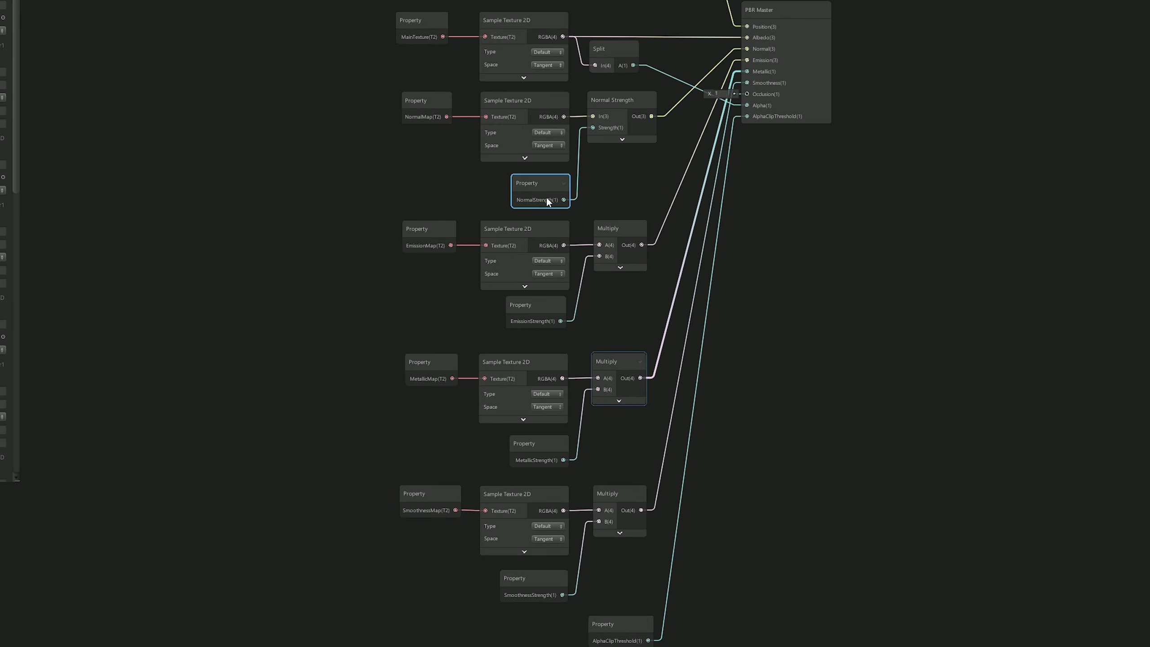
Examine the strength property nodes, the blackboard's texture defaults, the Split node's alpha output and the map chains in the finished graph
left_click(535, 314)
left_click(539, 456)
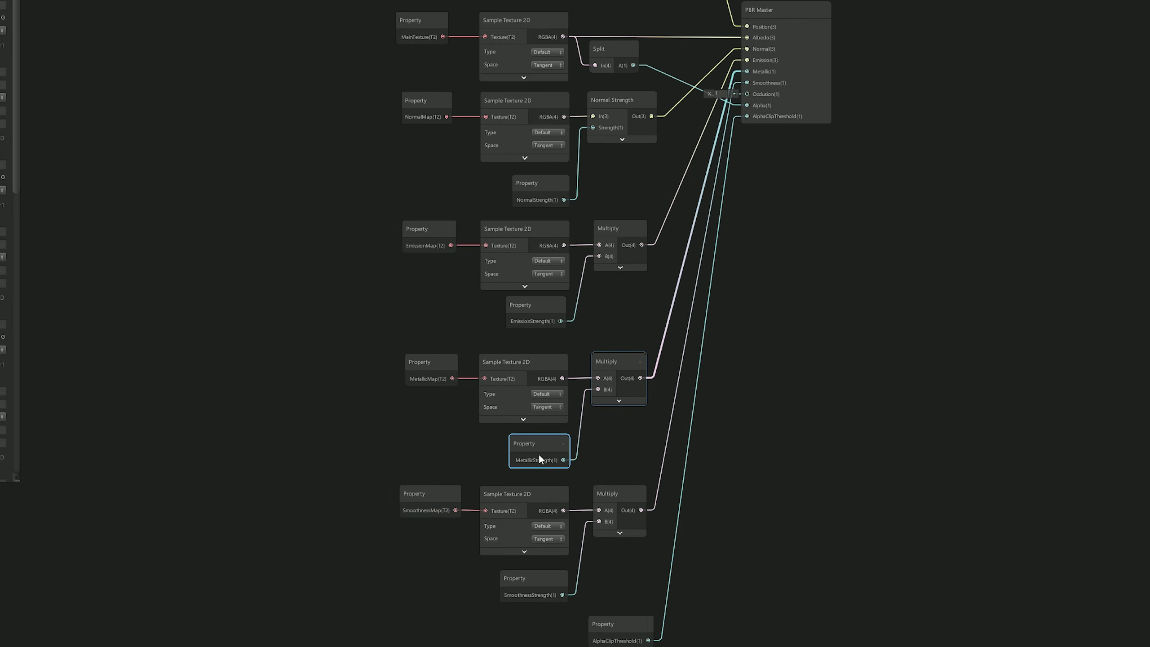
left_click(549, 573)
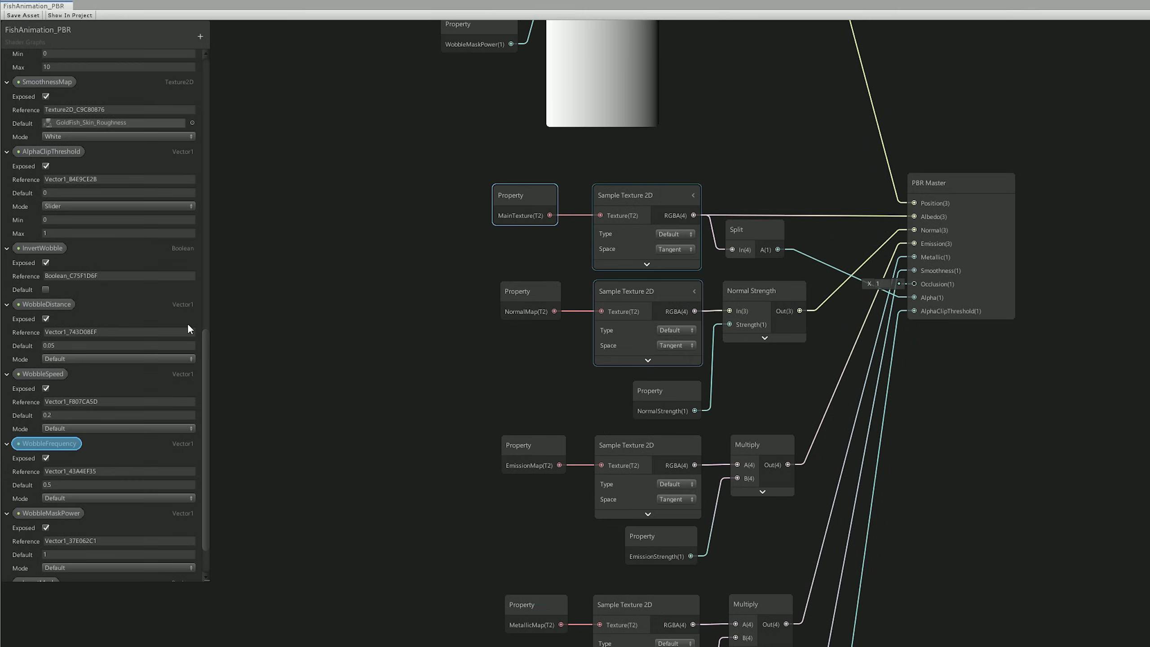
left_click_drag(216, 375, 219, 54)
left_click(52, 57)
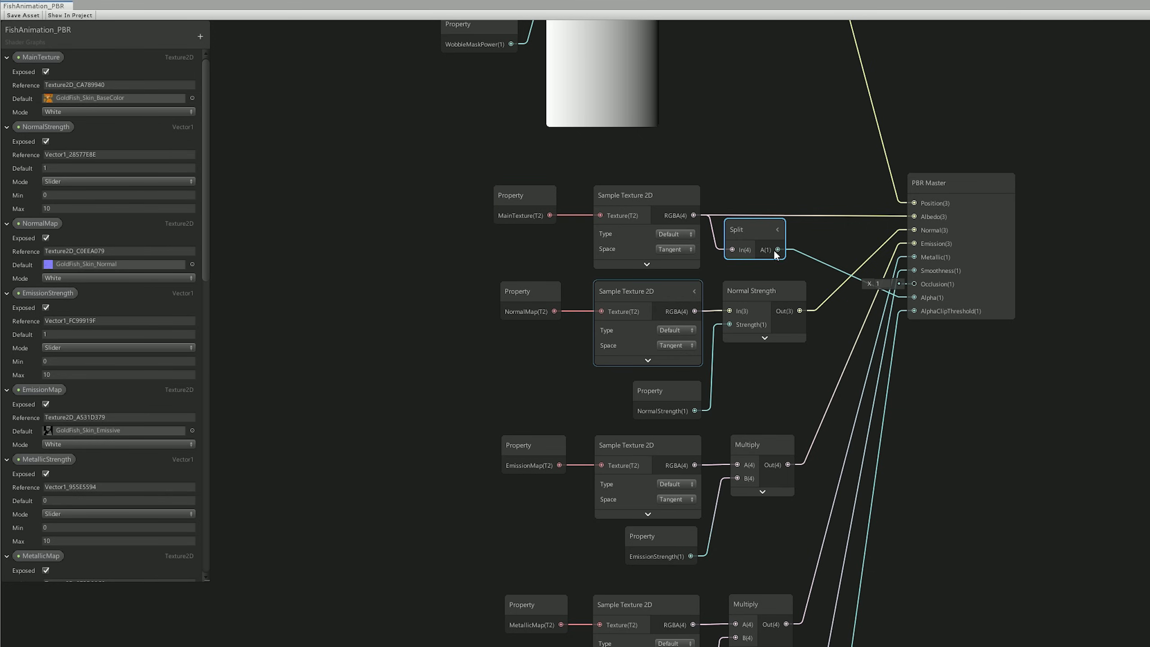
left_click(777, 229)
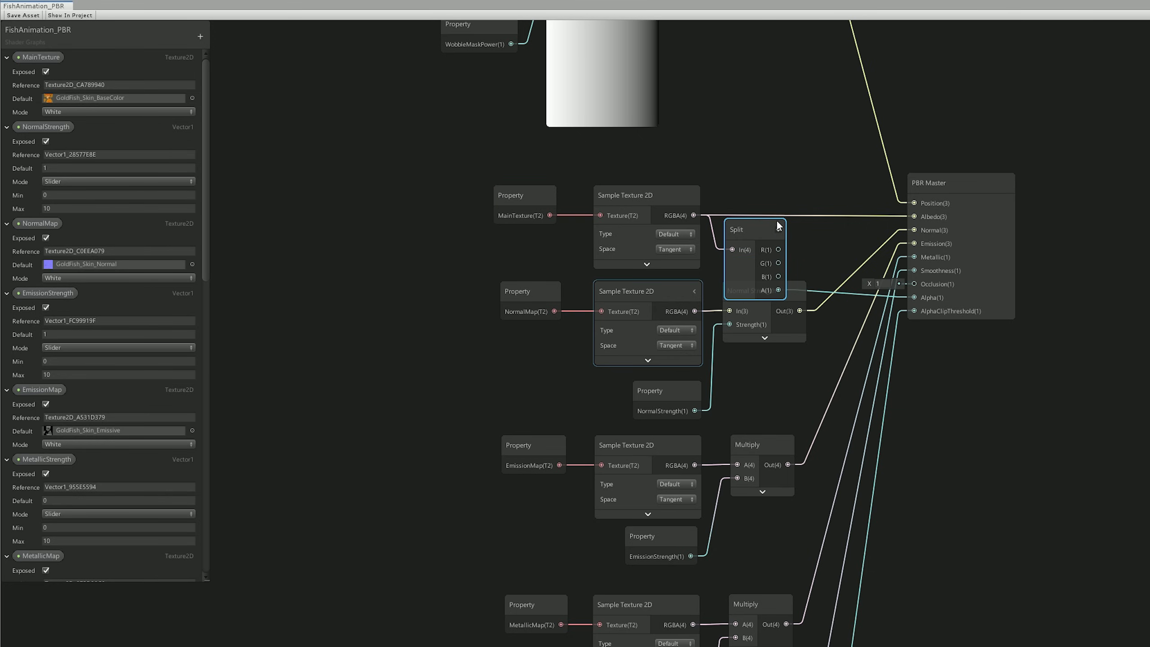
left_click(778, 228)
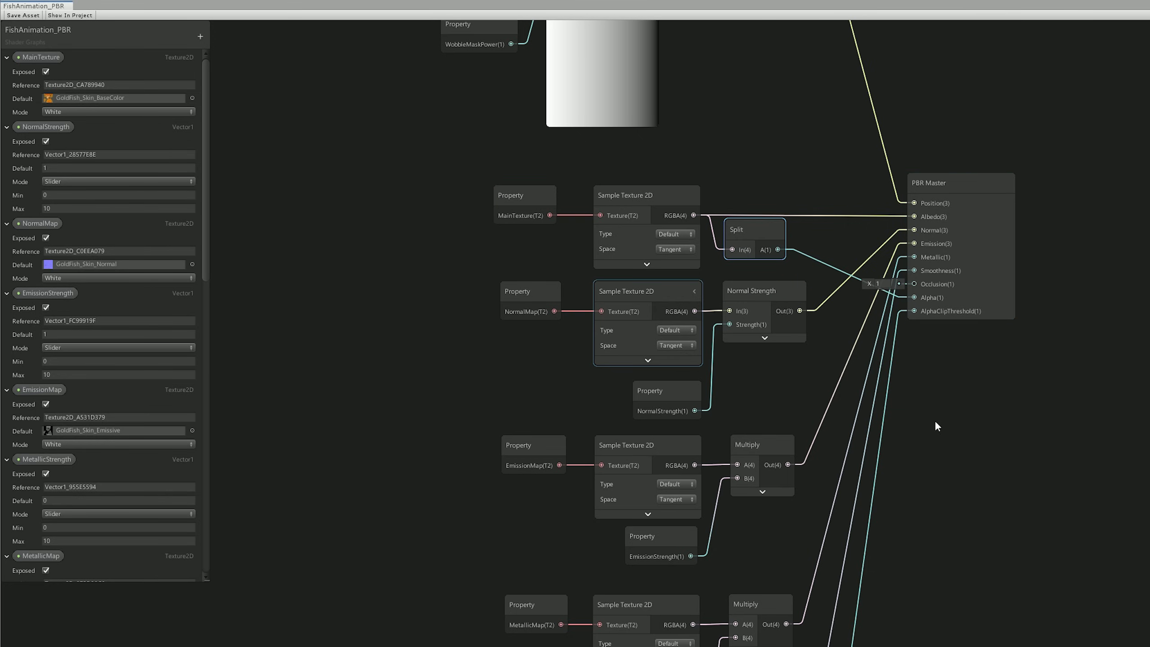
middle_click_drag(934, 484, 938, 249)
left_click(776, 603)
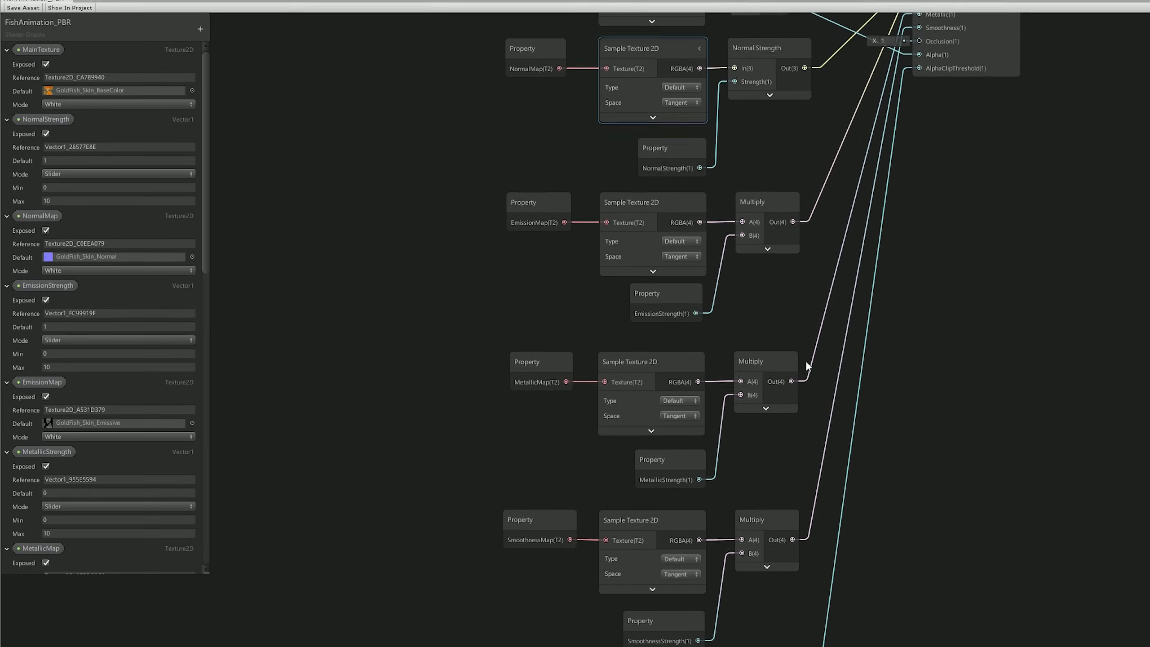
middle_click_drag(811, 245, 819, 403)
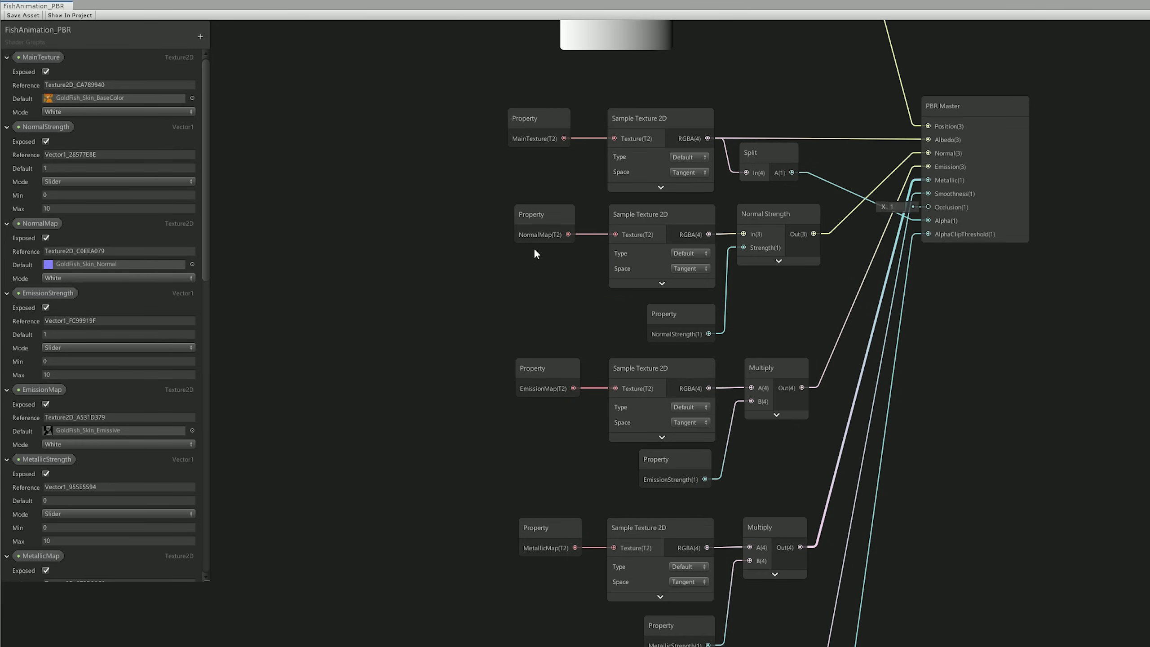
left_click(541, 235)
left_click(546, 363)
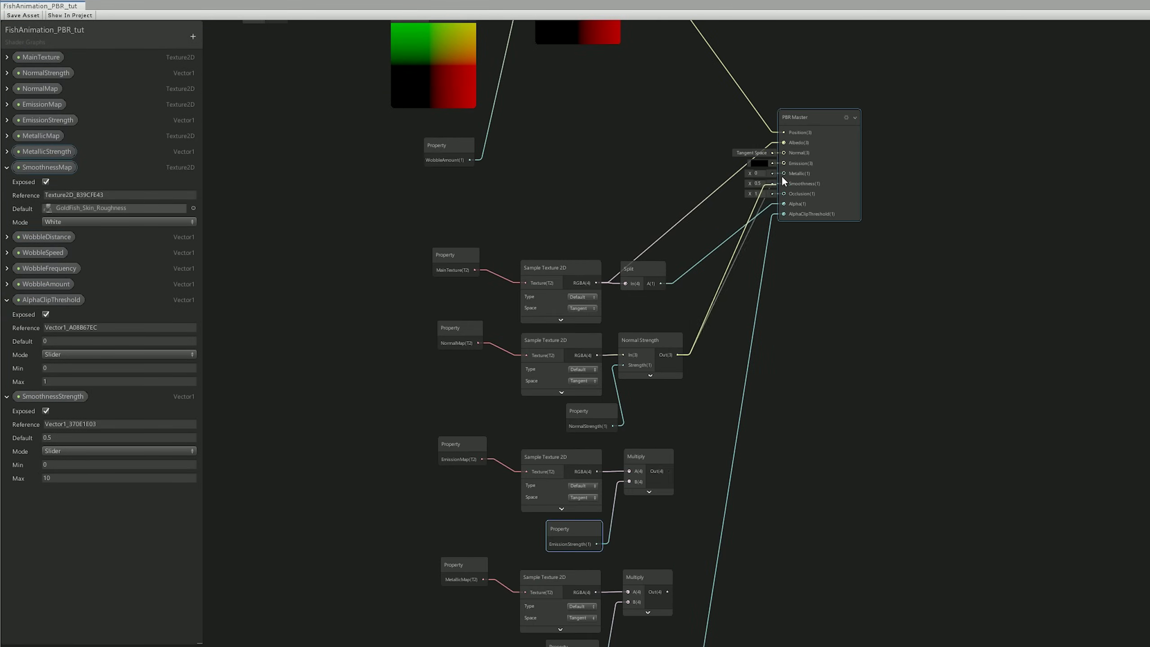
Connect the normal, emission, metallic and smoothness chains in FishAnimation_PBR_tut to the matching PBR Master inputs
left_click_drag(668, 591, 784, 174)
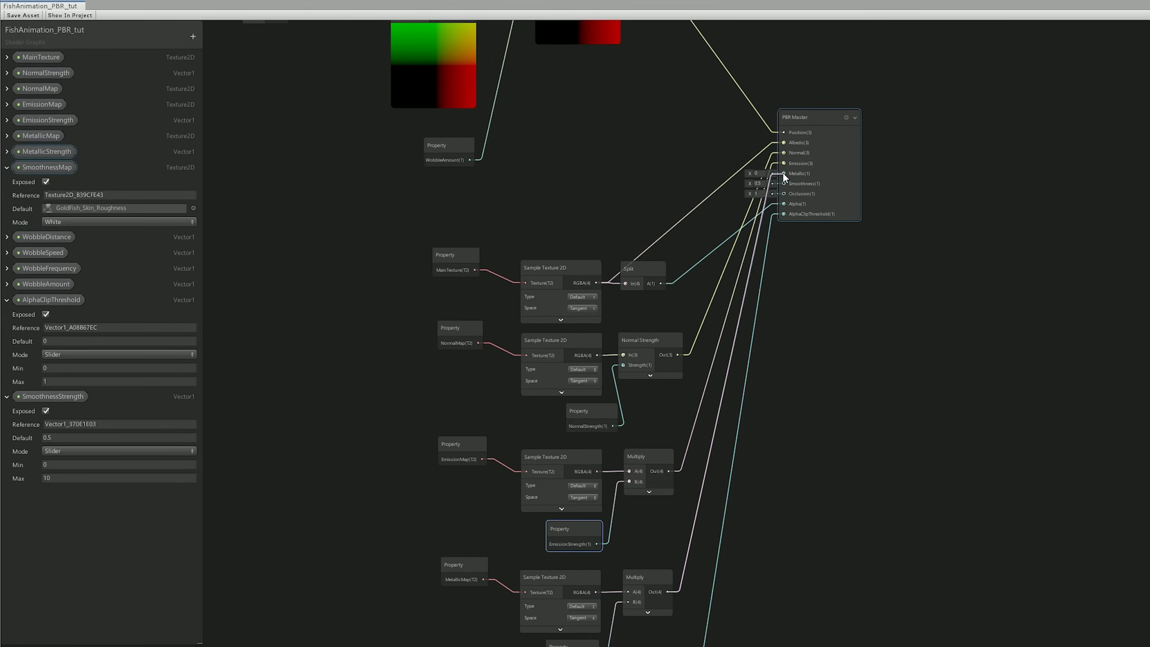
left_click_drag(668, 646, 784, 184)
middle_click_drag(783, 464, 827, 368)
scroll(827, 368, "down", 1)
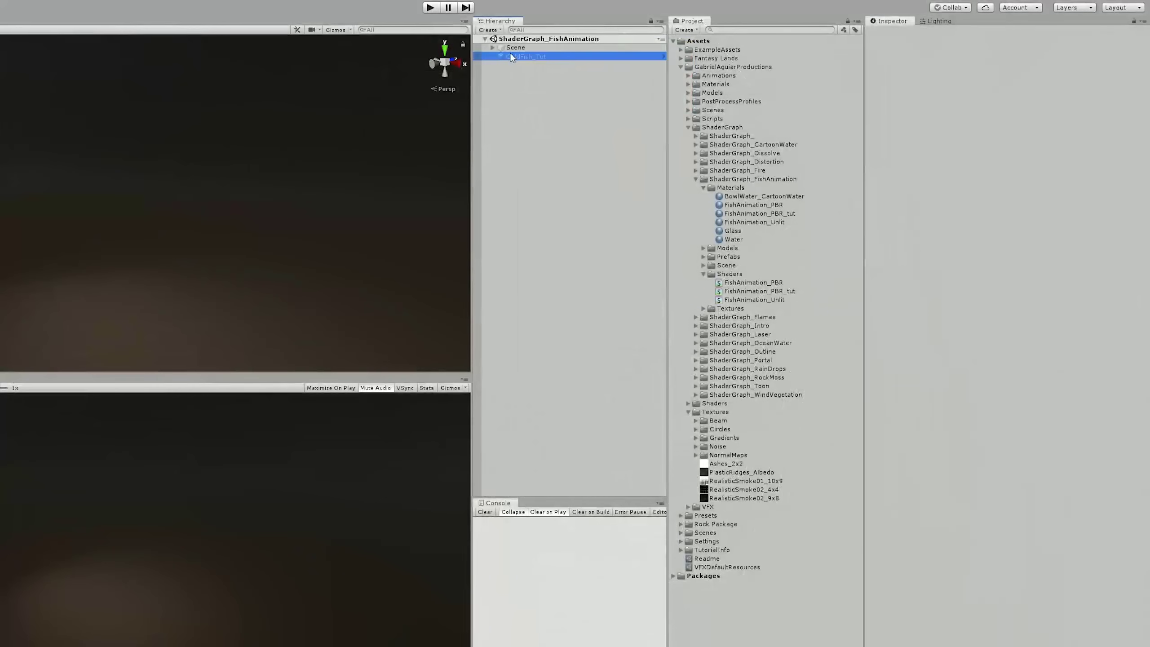
Assign the goldfish base color texture to MainTexture on GoldFish_Tut's material and set EmissionStrength to 0
left_click(1138, 364)
type("fish")
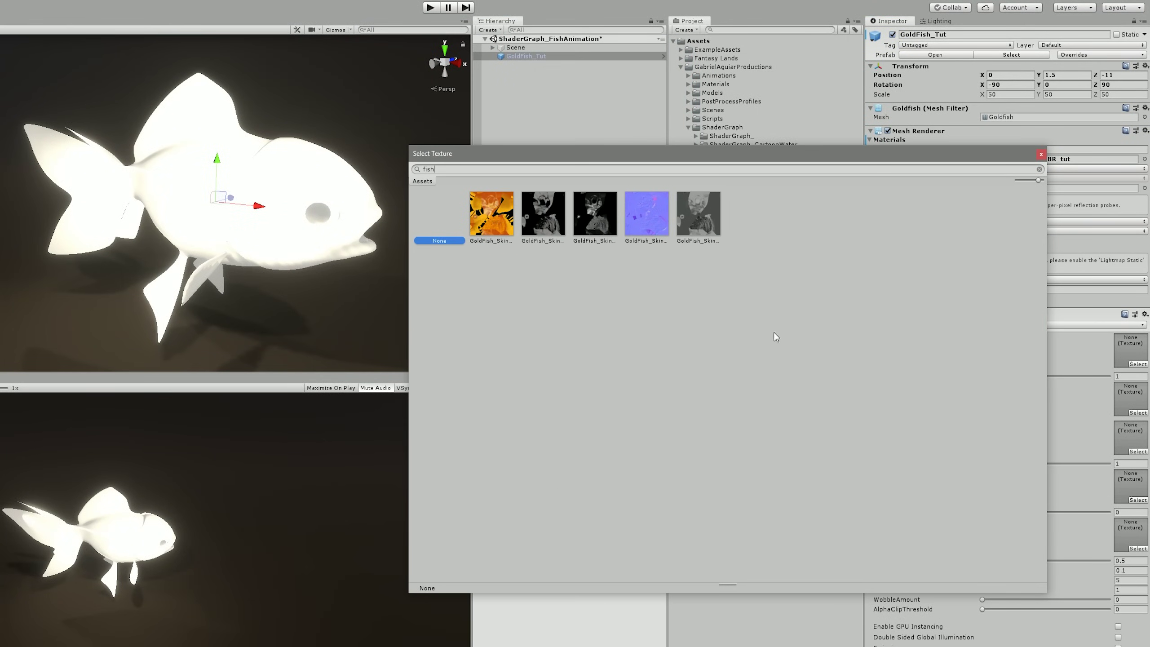
left_click(492, 215)
left_click(1043, 156)
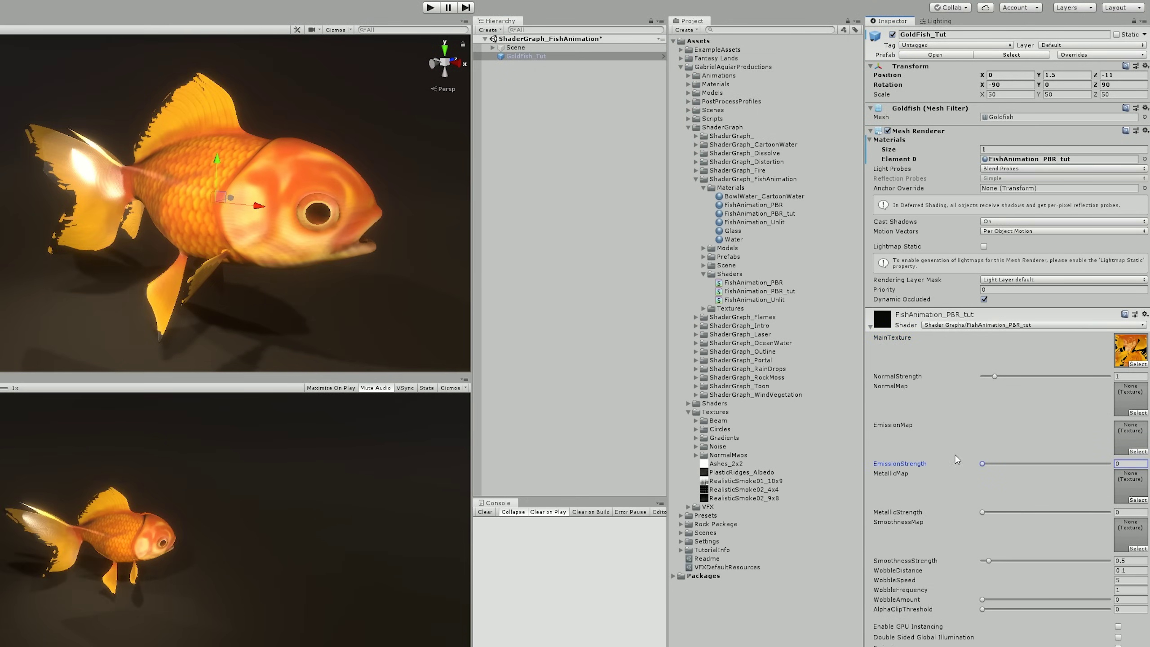
Assign the goldfish skin normal texture to the material's NormalMap
left_click(1138, 413)
type("fish")
key("Right")
key("Right")
key("Right")
key("Return")
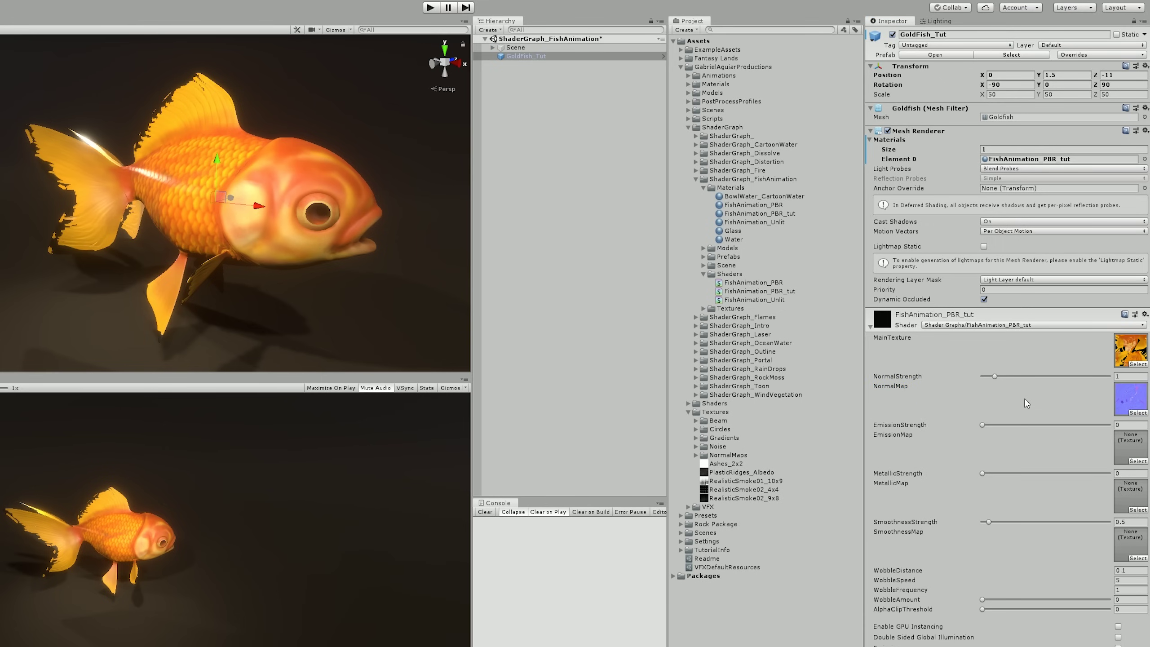
Assign the goldfish skin emissive texture to the material's EmissionMap
left_click(1138, 461)
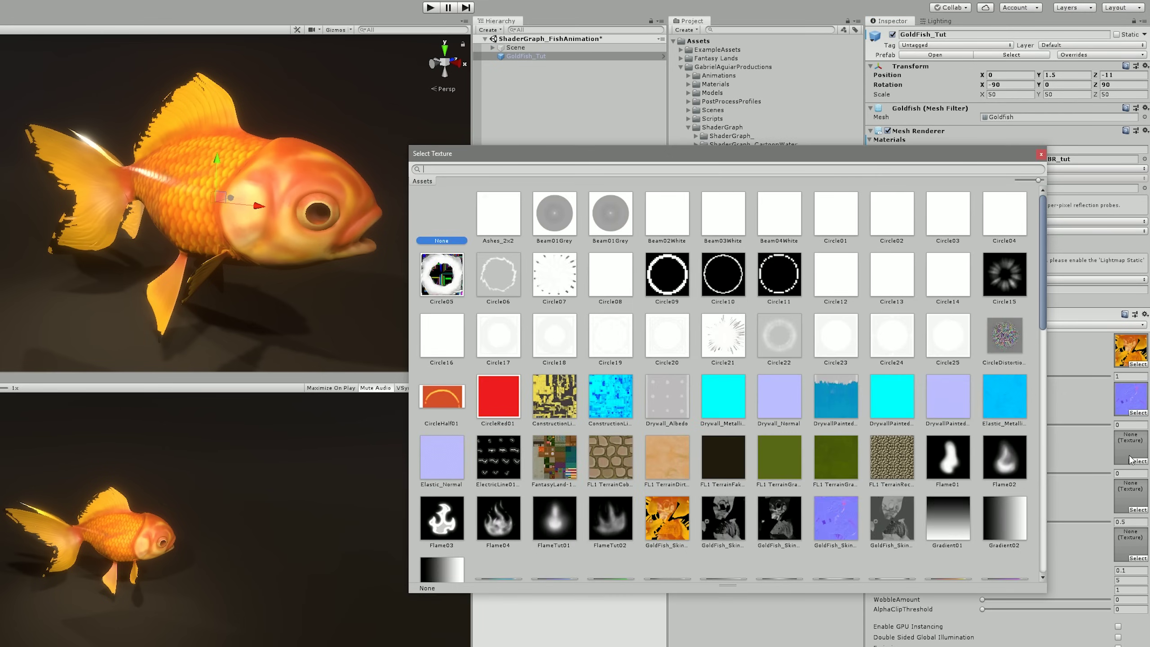
type("fis")
key("Right")
key("Right")
key("Return")
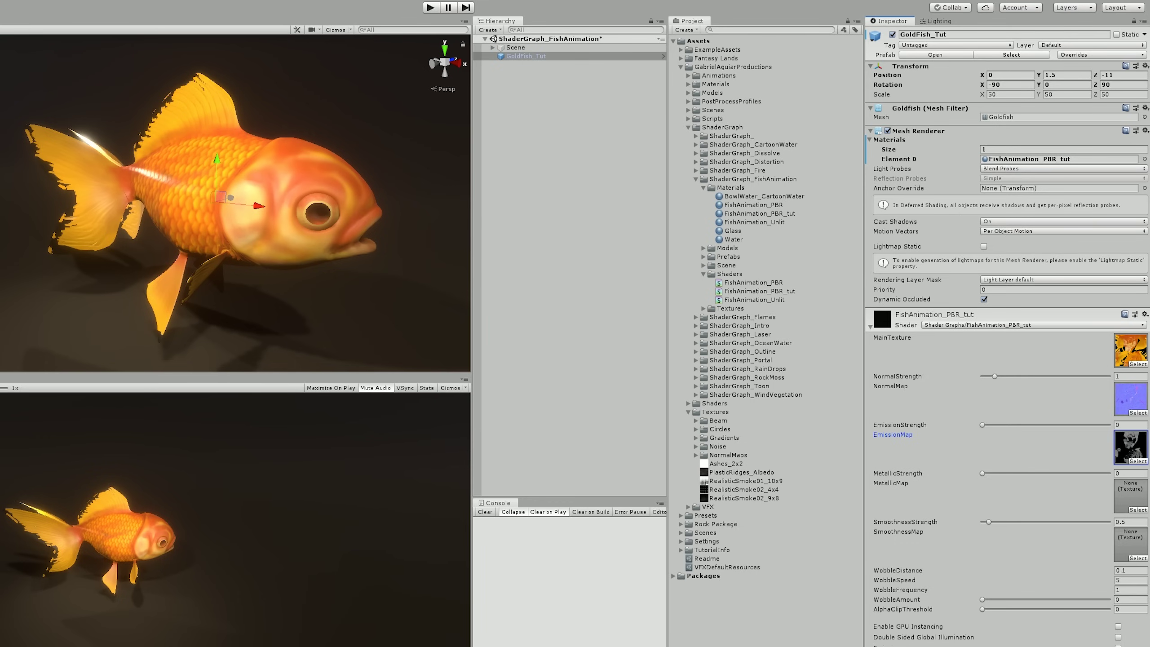
Assign the goldfish metallic texture to MetallicMap and the goldfish roughness texture to SmoothnessMap
left_click(1138, 511)
type("meta")
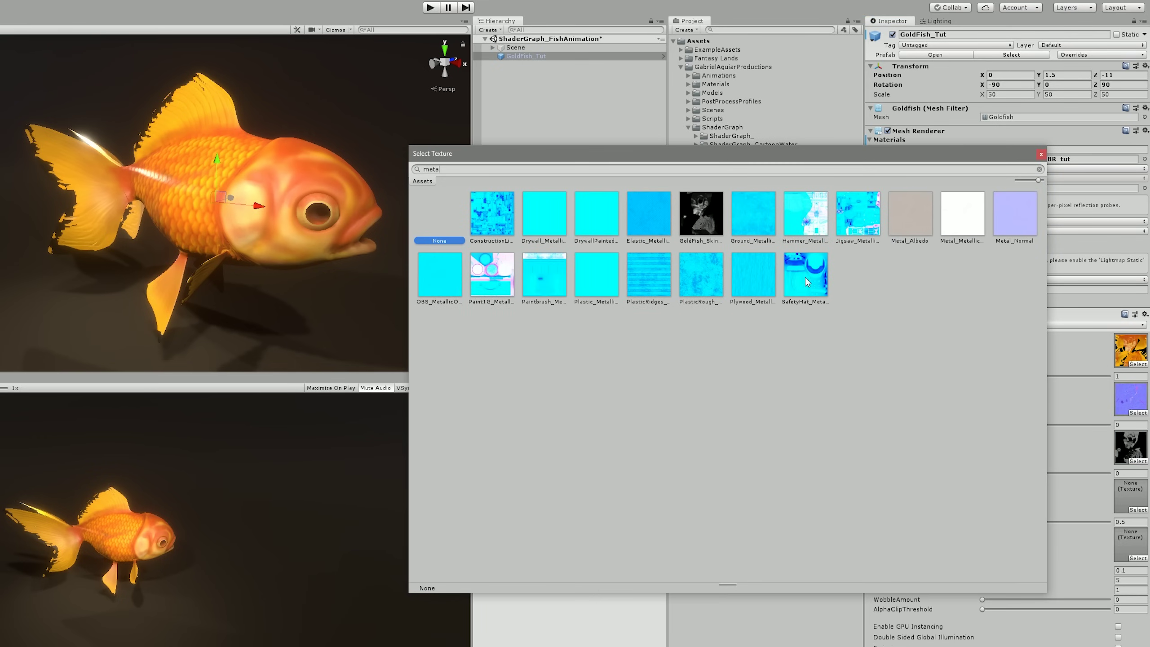
double_click(717, 232)
left_click(1138, 559)
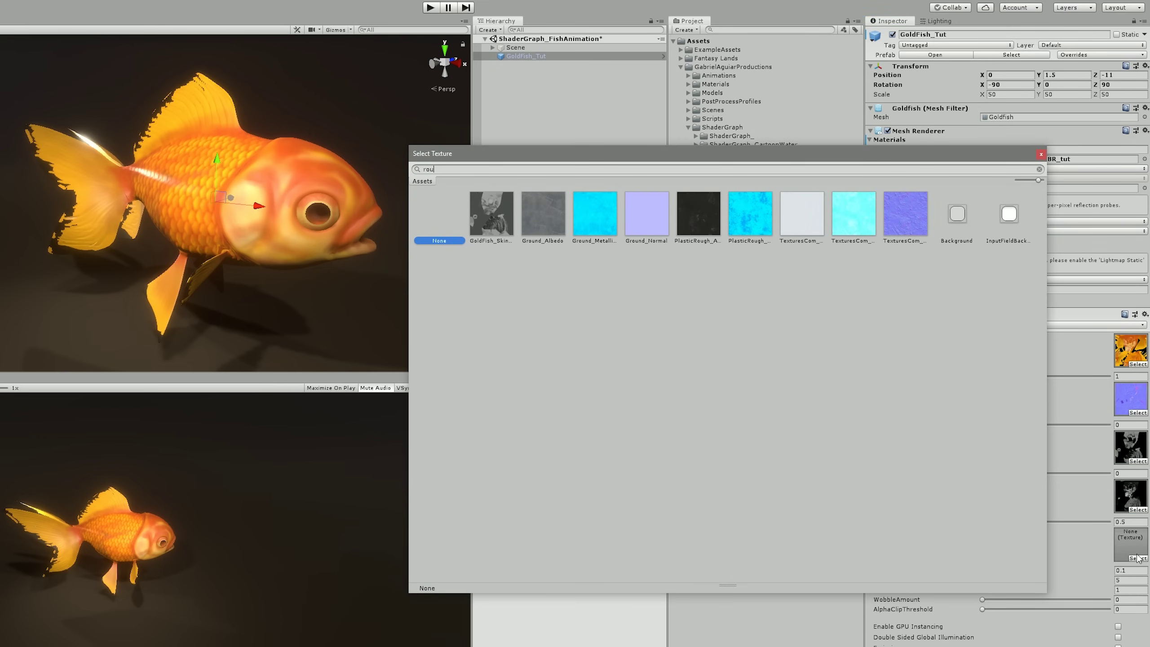
double_click(492, 213)
Set SmoothnessStrength to about 2.46, MetallicStrength to about 0.81 and NormalStrength to about 1.04
left_click_drag(989, 527, 1013, 522)
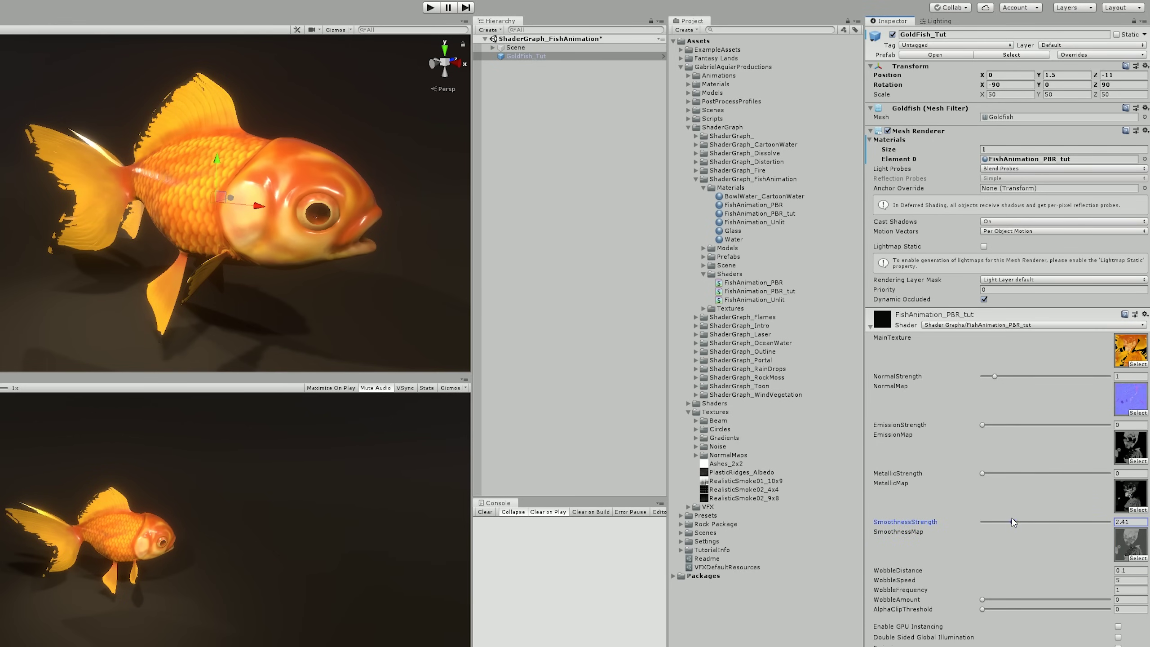
mouse_move(983, 474)
left_mouse_down()
mouse_move(1012, 474)
mouse_move(993, 475)
left_mouse_up()
mouse_move(1000, 374)
left_mouse_down()
mouse_move(985, 382)
mouse_move(998, 384)
left_mouse_up()
Raise the material's AlphaClipThreshold to about 0.289 to clean up the fin edges
scroll(170, 210, "up", 4)
middle_click_drag(156, 50, 216, 134)
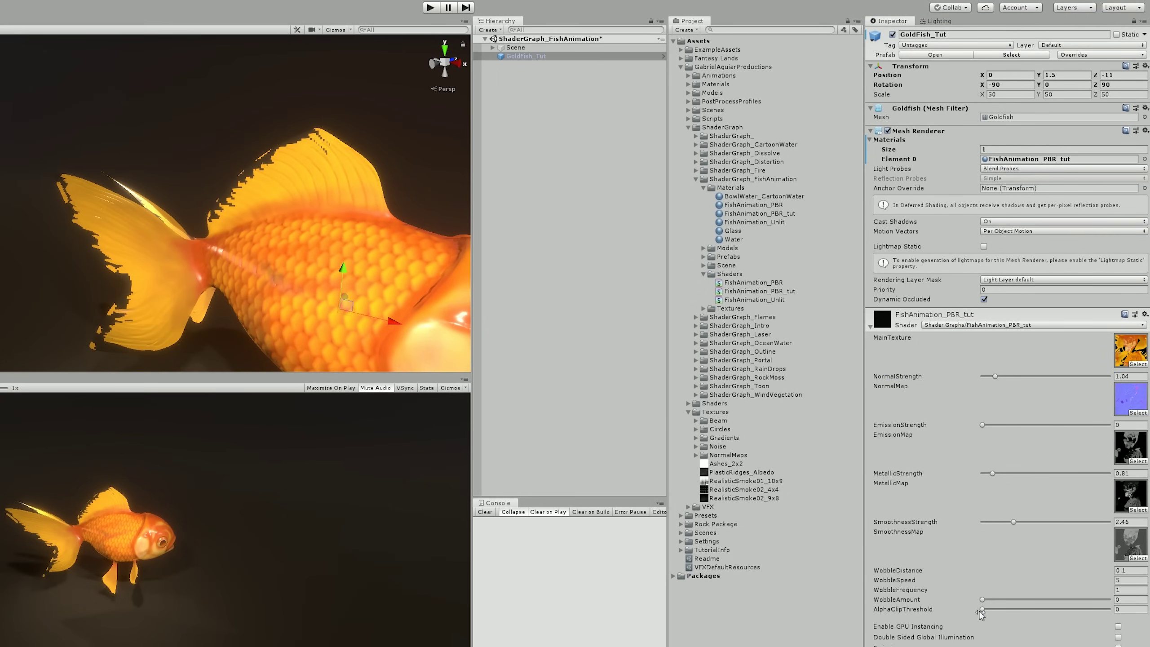
left_click_drag(982, 610, 1020, 614)
Set the material's WobbleAmount to 0.04
middle_click_drag(407, 270, 334, 254)
scroll(334, 255, "down", 3)
left_click_drag(982, 601, 989, 606)
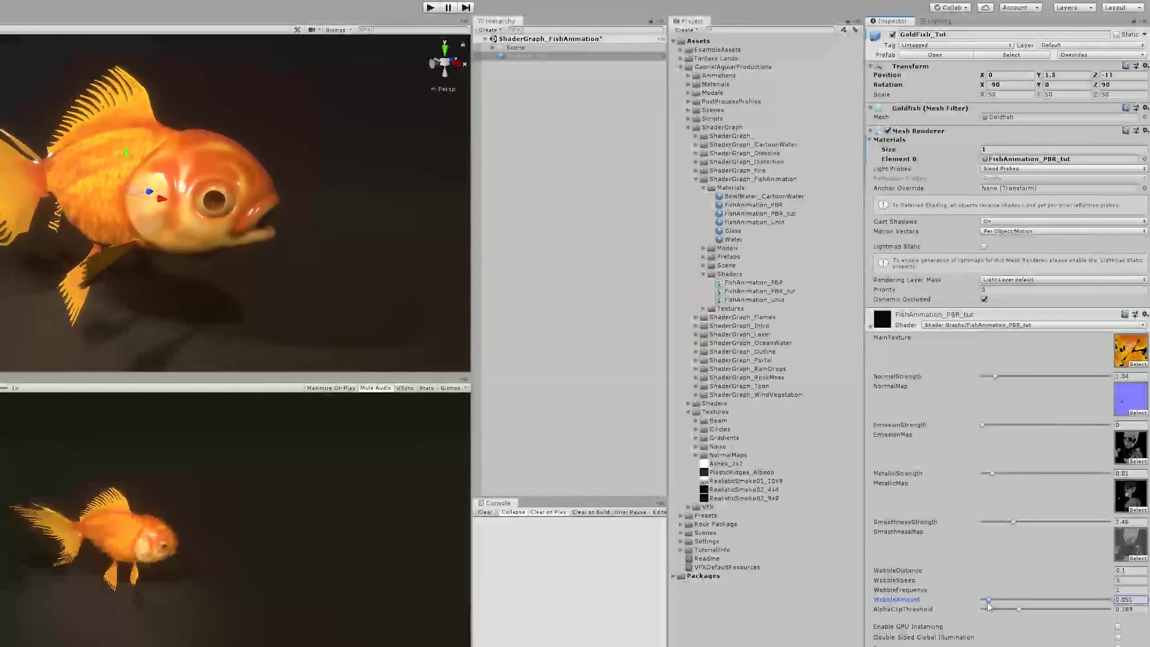
left_click_drag(1118, 601, 1145, 592)
type("0.04")
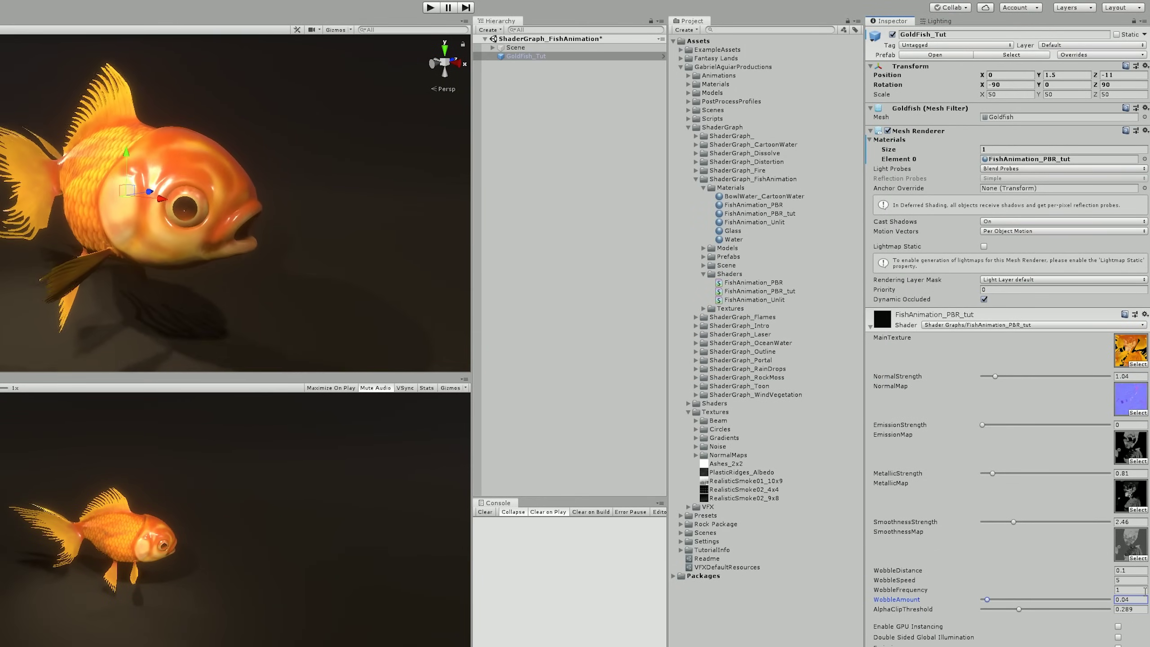